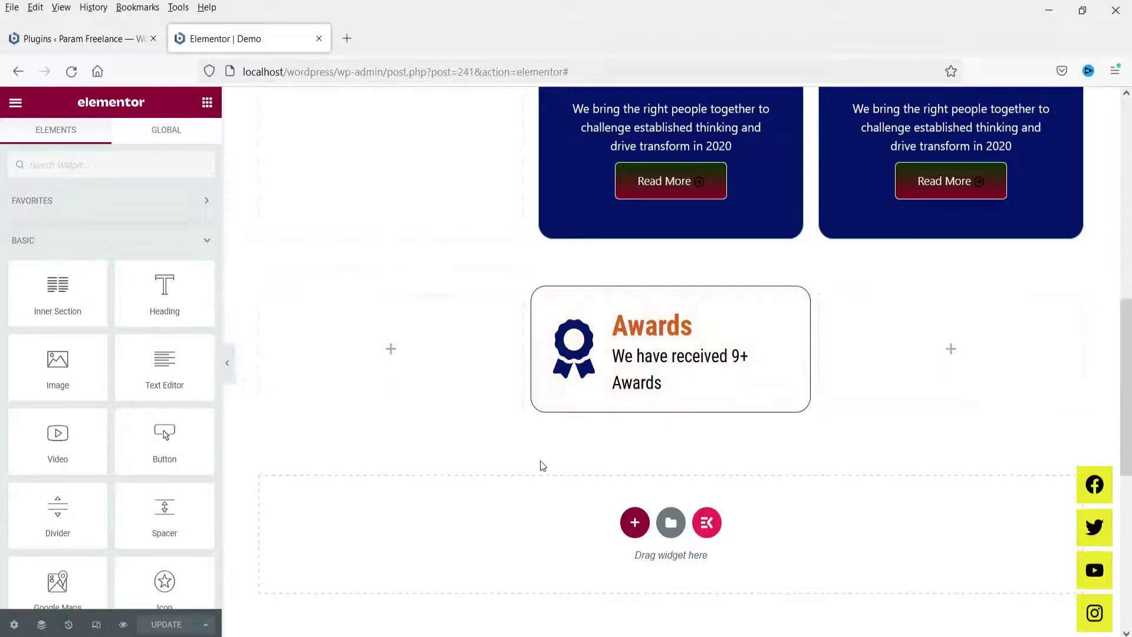
scroll(540, 461, "up", 5)
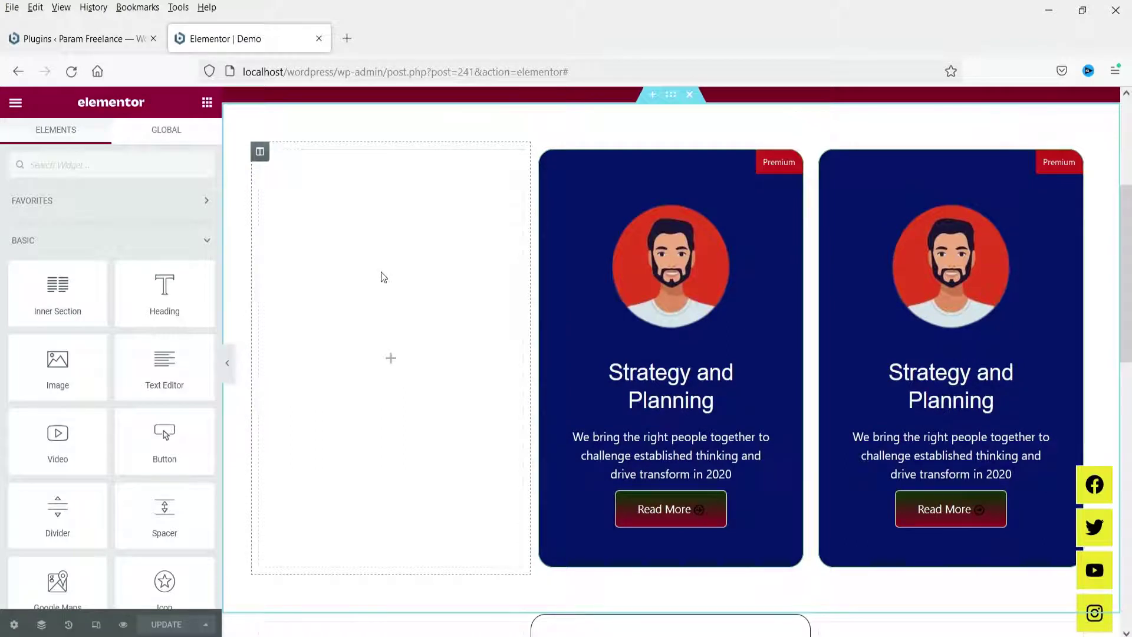
scroll(387, 285, "down", 3)
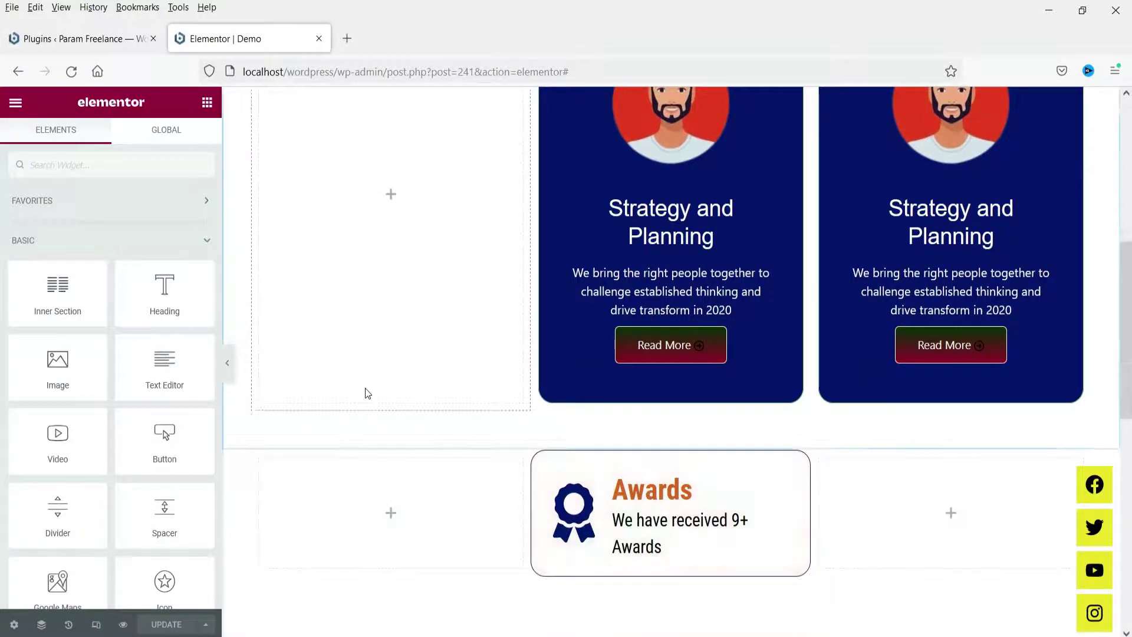
scroll(366, 388, "up", 3)
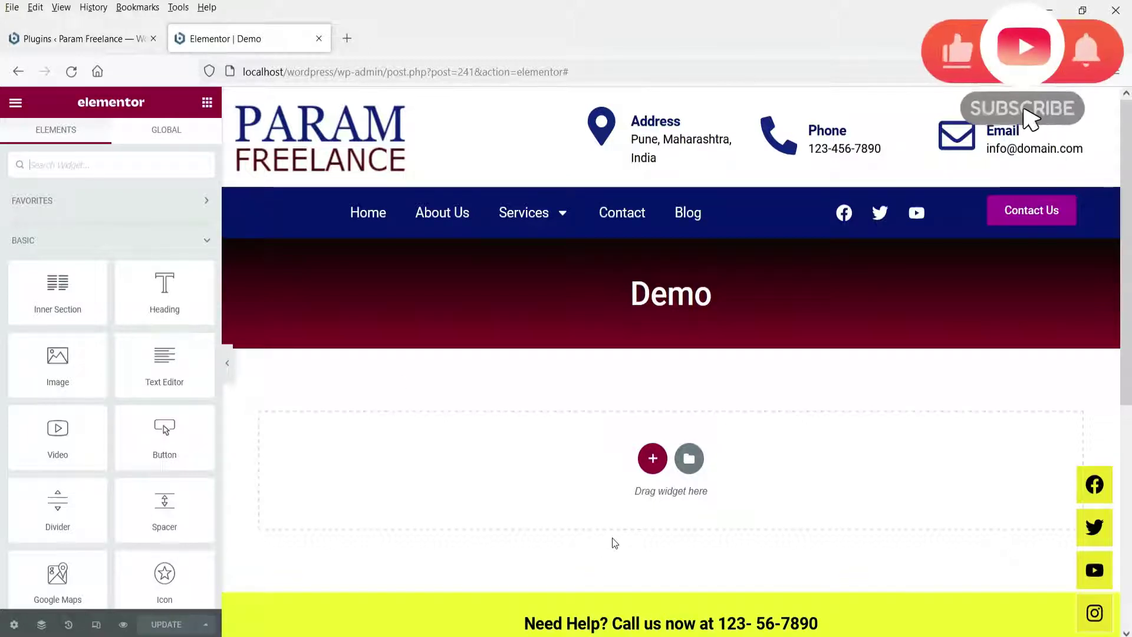
- Add a three-column section to the page and set its top and bottom padding to 50
left_click(653, 458)
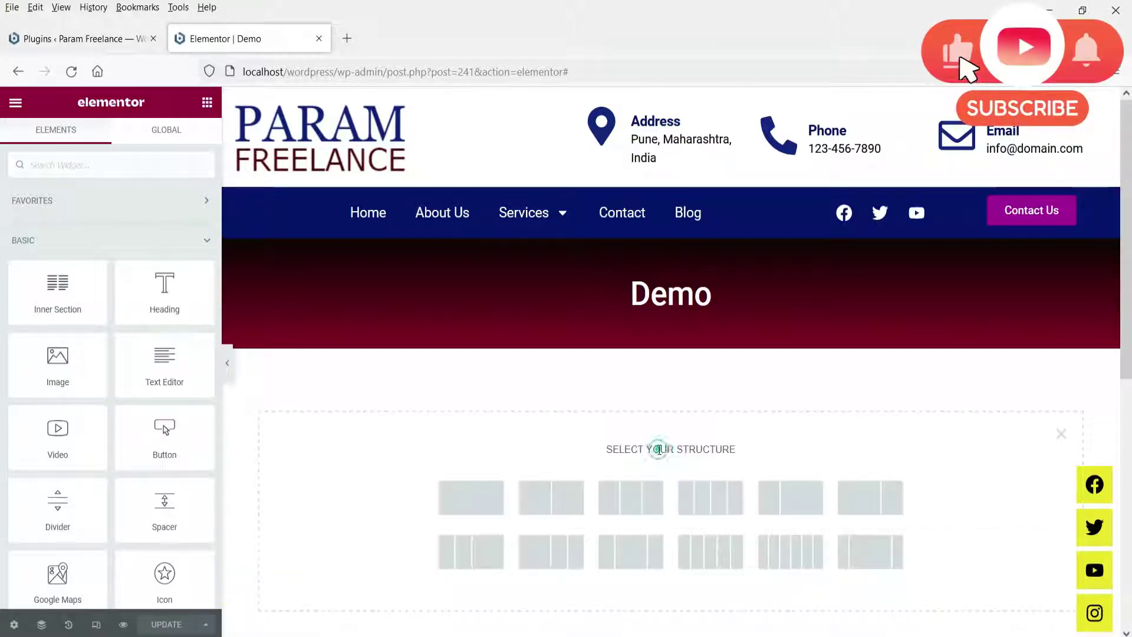
left_click(645, 511)
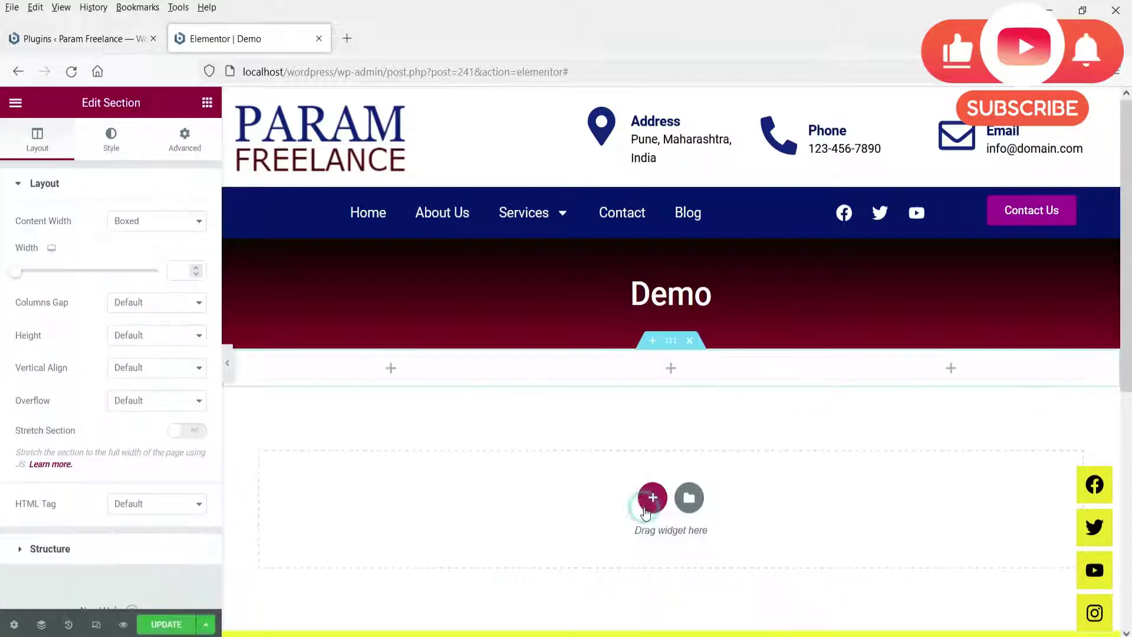
left_click(185, 137)
left_click(188, 301)
left_click(35, 301)
type("50")
- Search the available widgets for "icon"
left_click(357, 415)
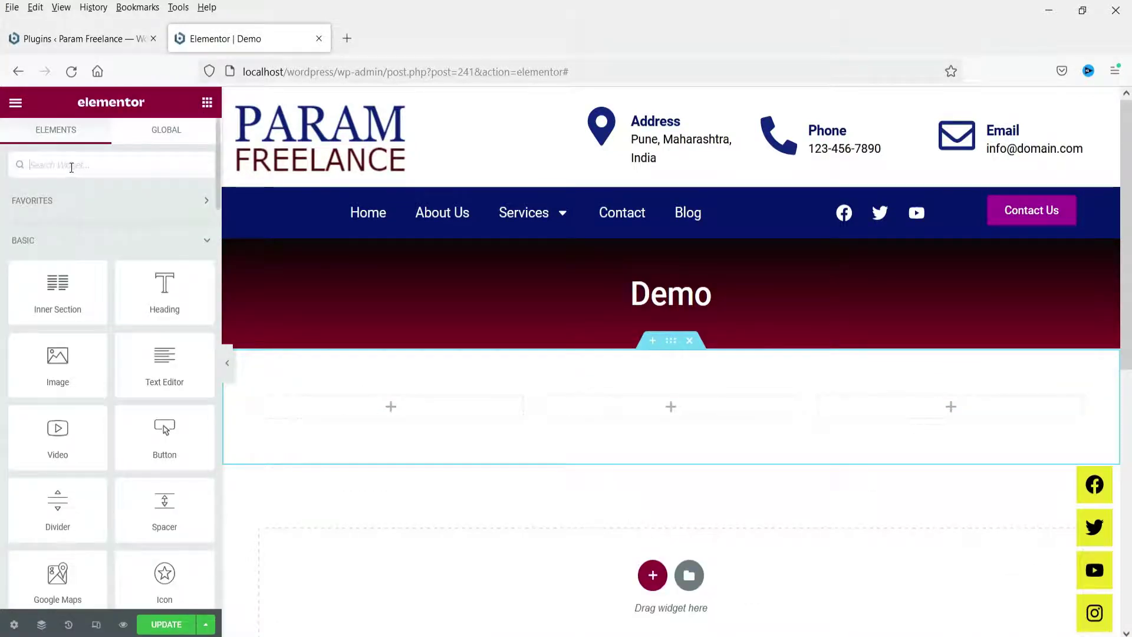
type("icon")
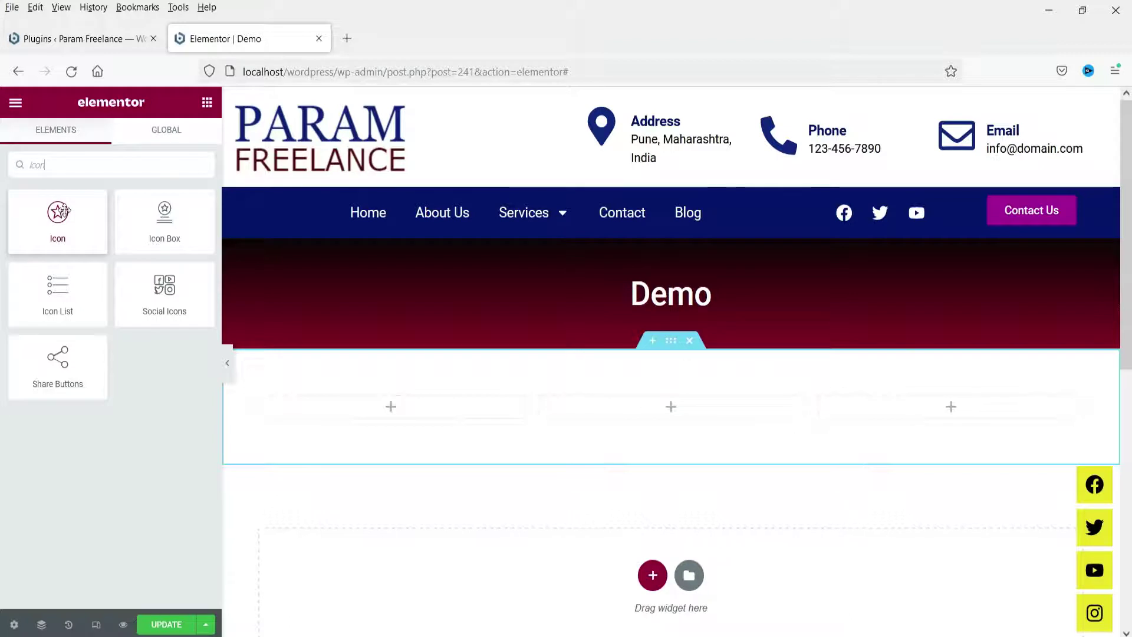
left_click_drag(63, 211, 405, 397)
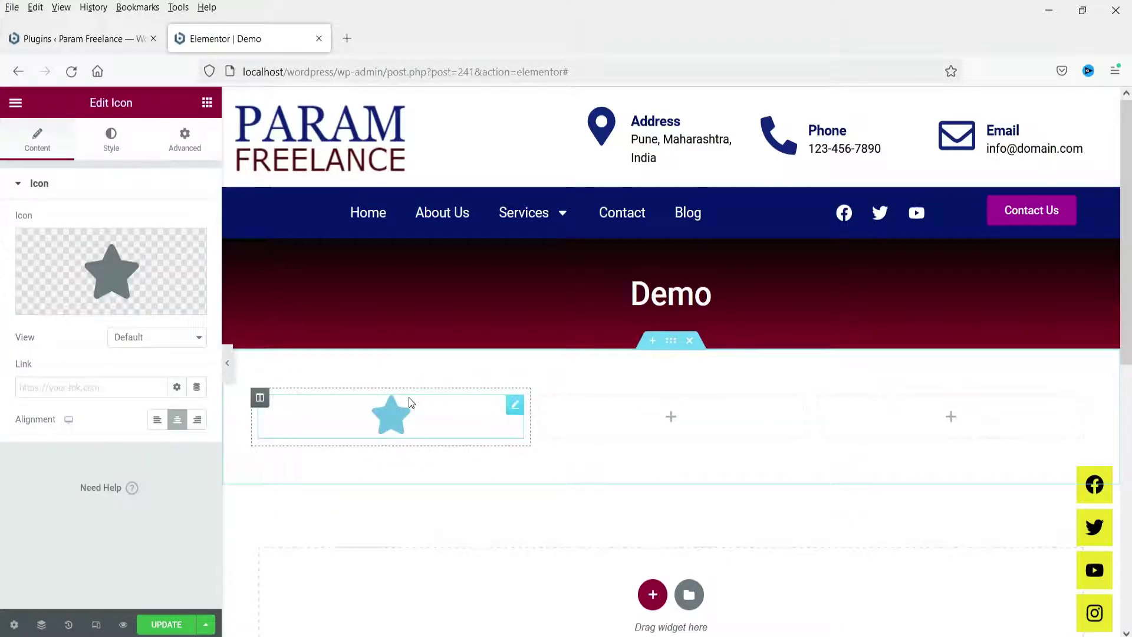
left_click(145, 283)
left_click(995, 112)
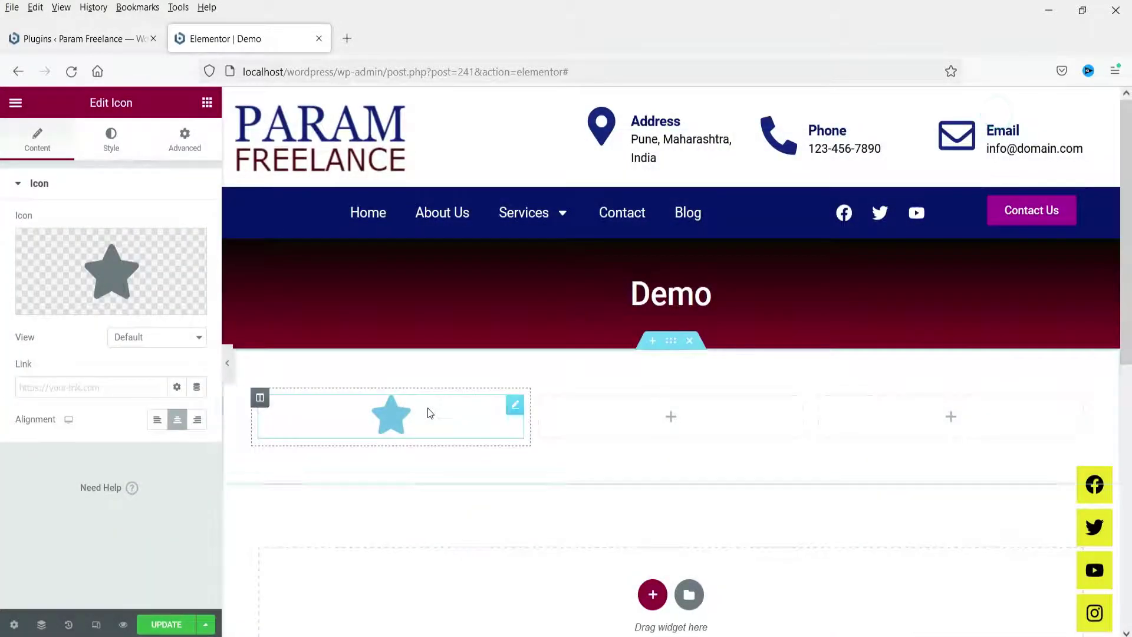
right_click(428, 413)
left_click(471, 624)
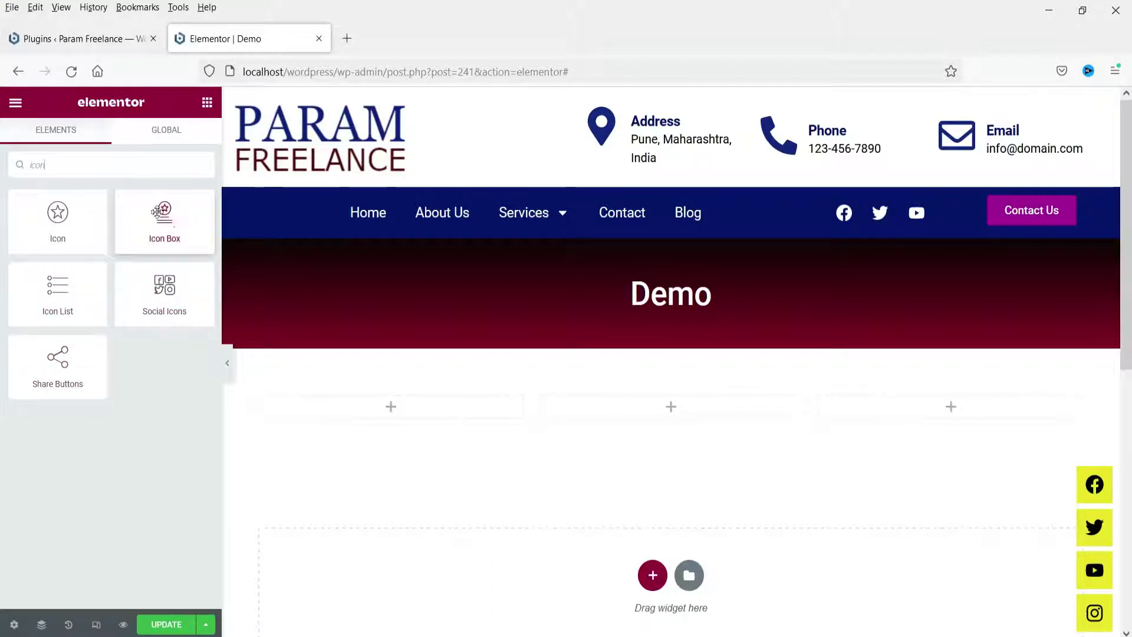
left_click_drag(164, 212, 373, 412)
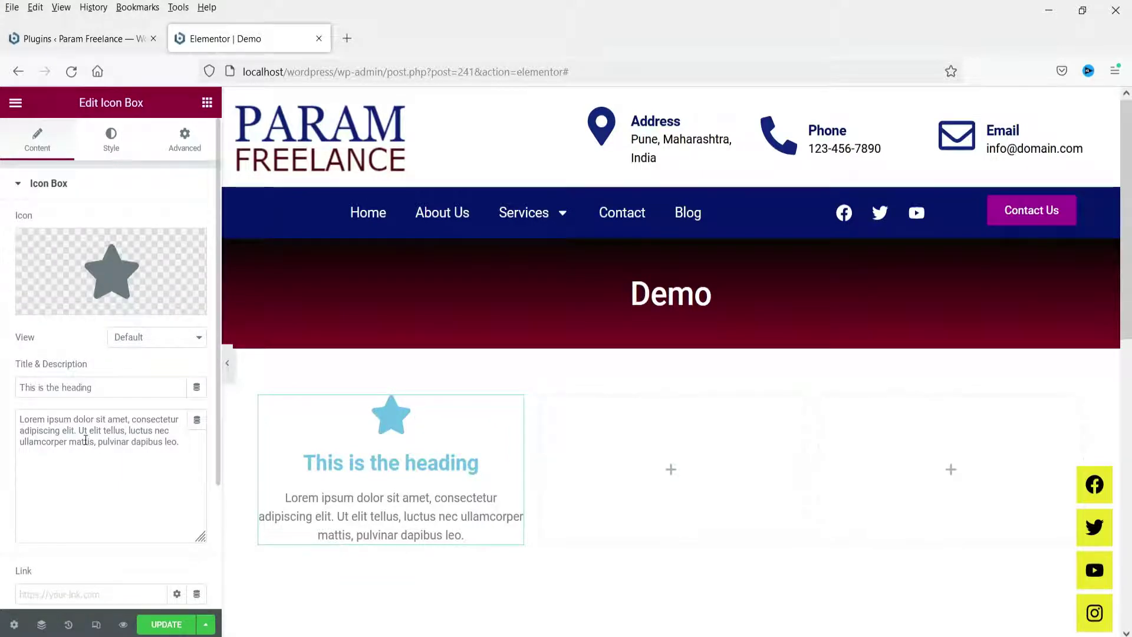
scroll(101, 442, "down", 2)
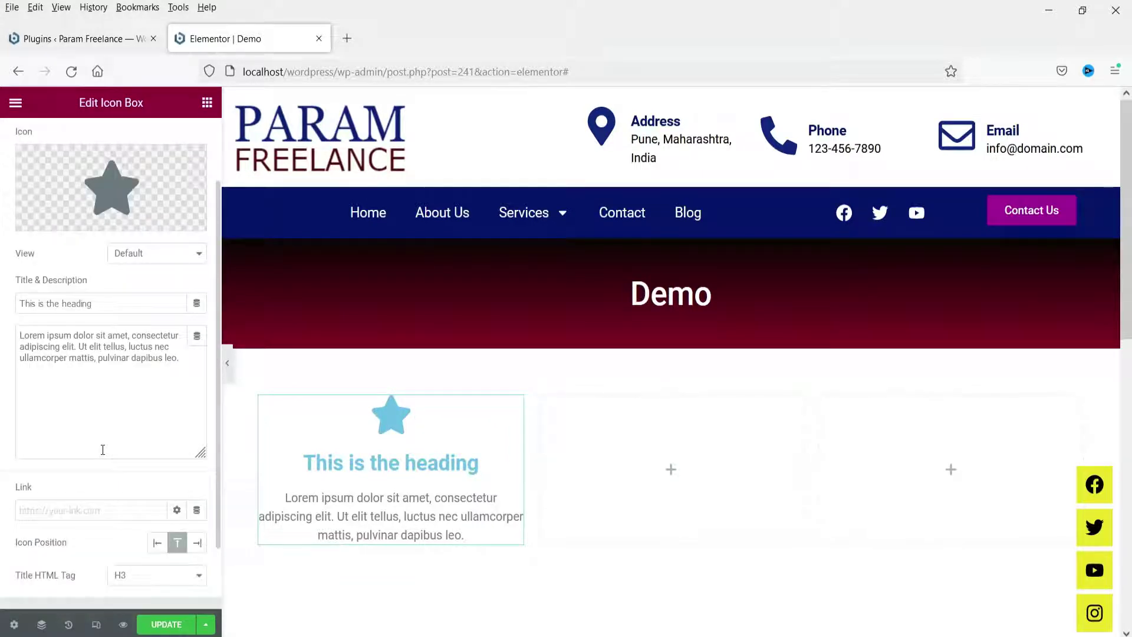
left_click(53, 514)
type("https://google.com")
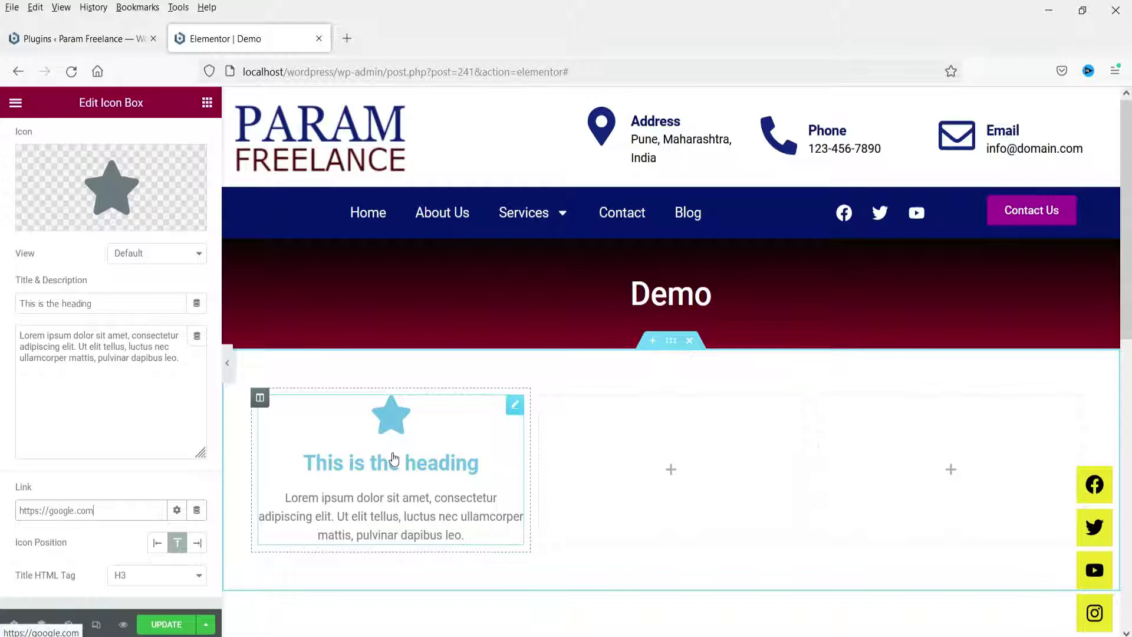
scroll(83, 310, "up", 2)
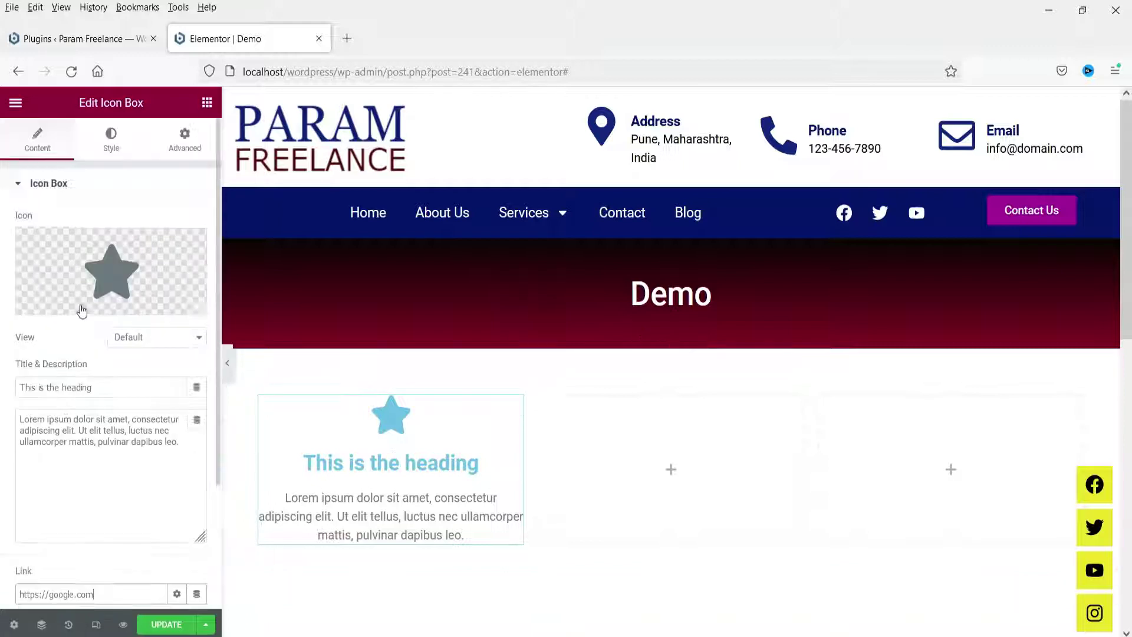
- Replace the icon box's star with the Award icon from the icon library
left_click(111, 258)
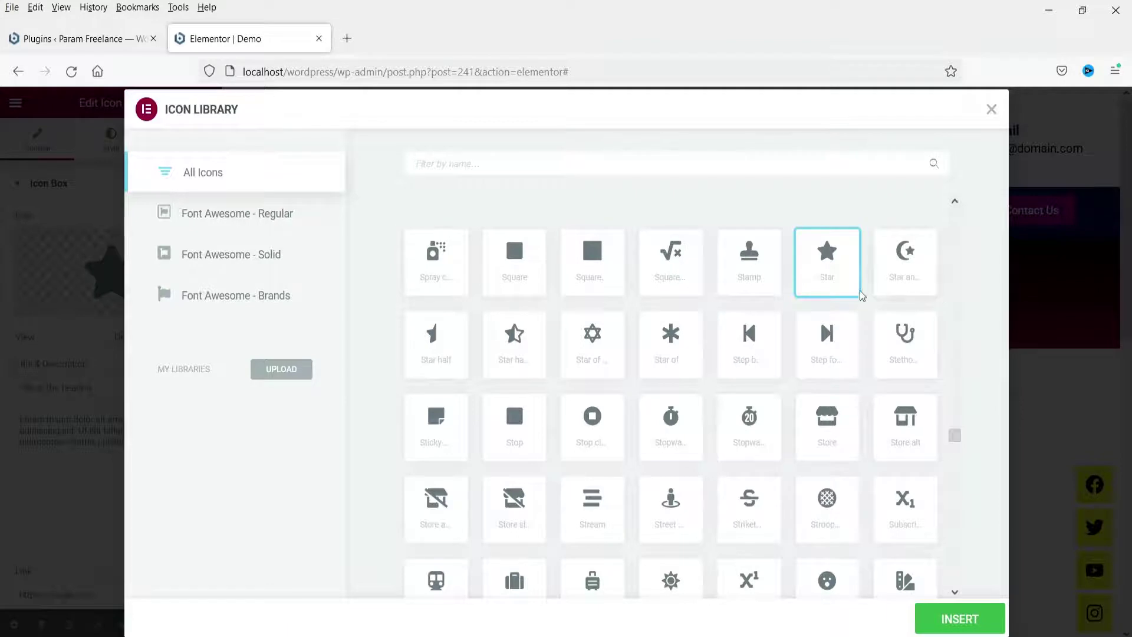
scroll(862, 293, "down", 10)
scroll(505, 240, "up", 10)
left_click(444, 161)
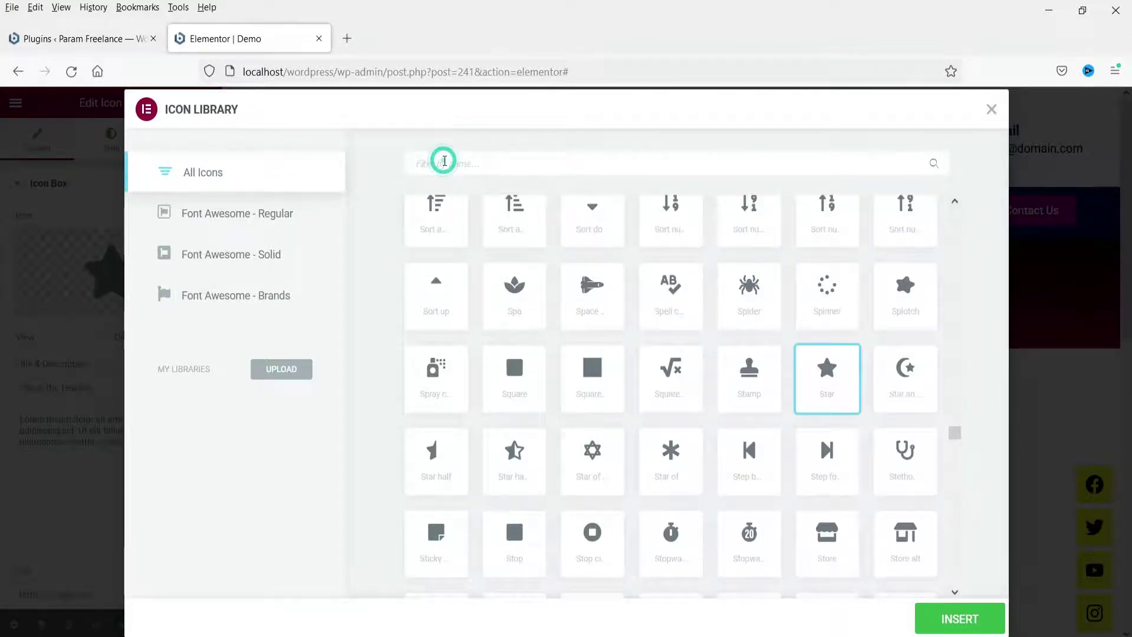
type("award")
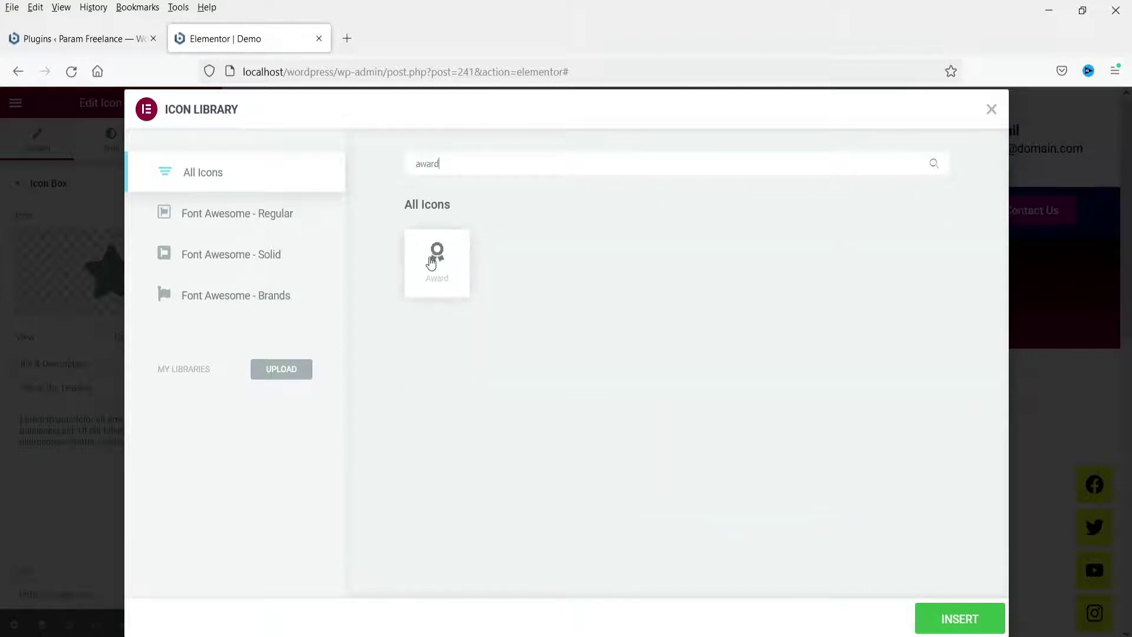
left_click(436, 257)
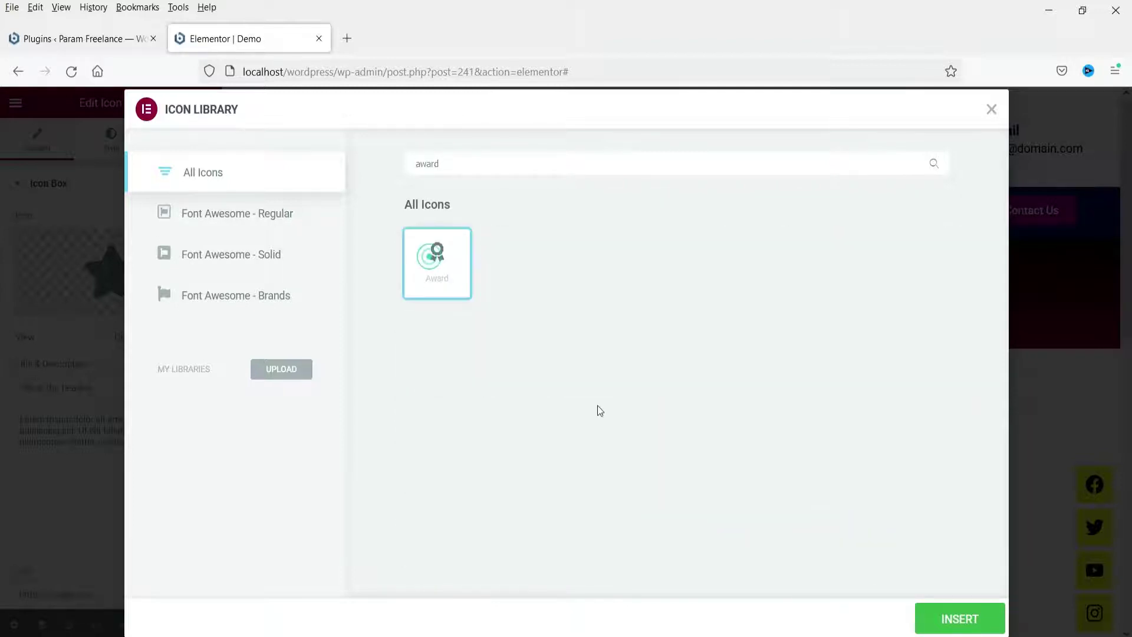
left_click(967, 616)
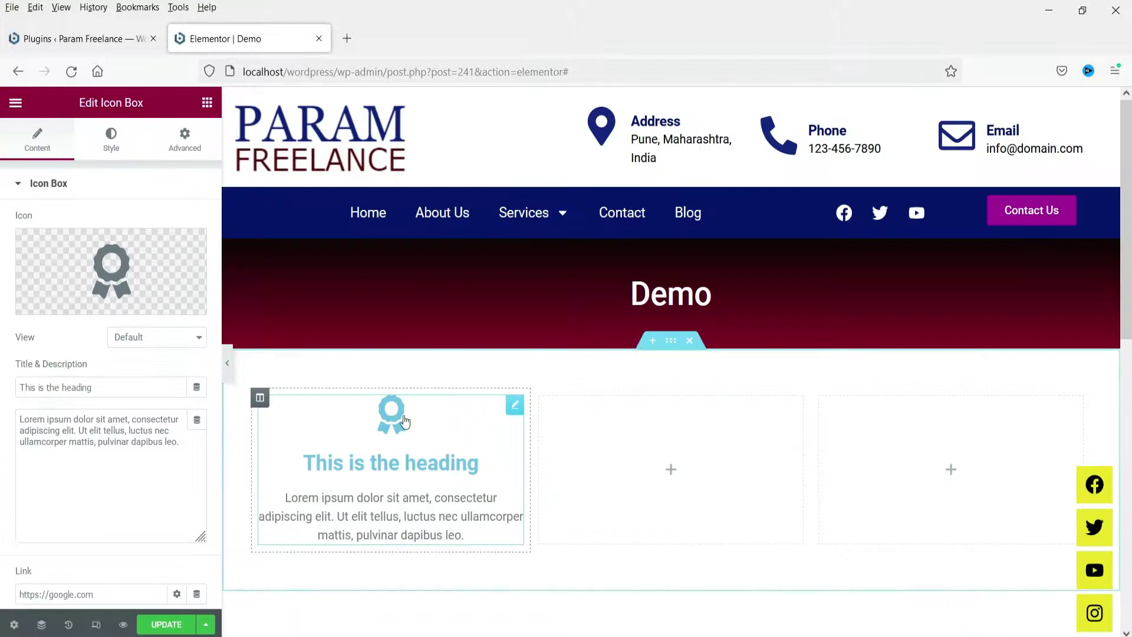
- Try the Stacked view for the award icon with both the Square and Circle shapes
left_click(145, 338)
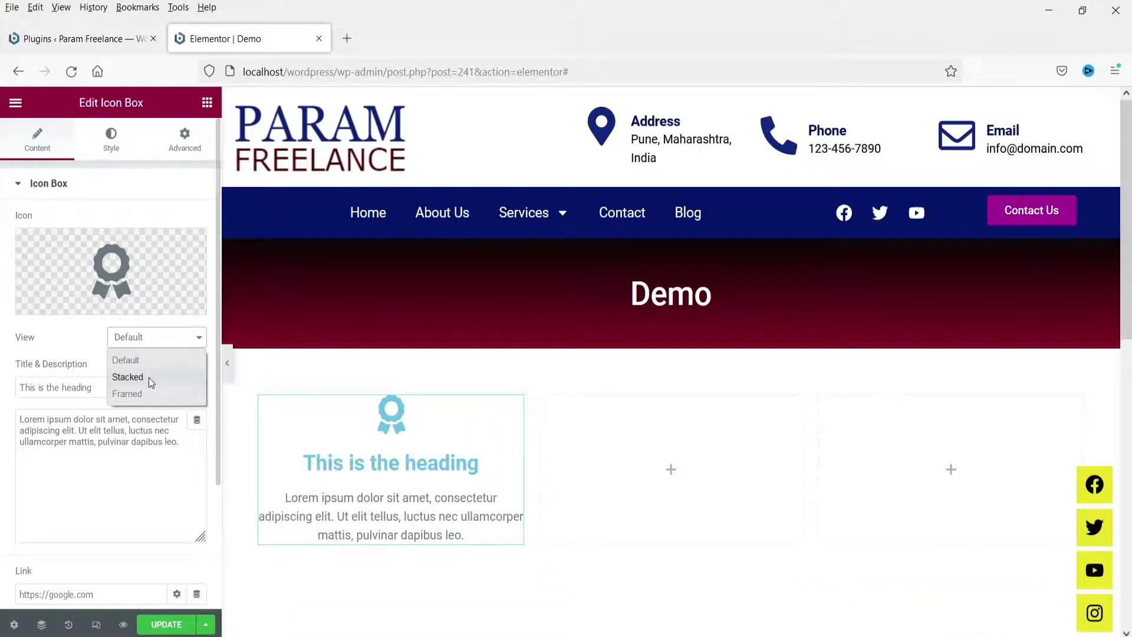
left_click(127, 358)
left_click(127, 348)
left_click(139, 378)
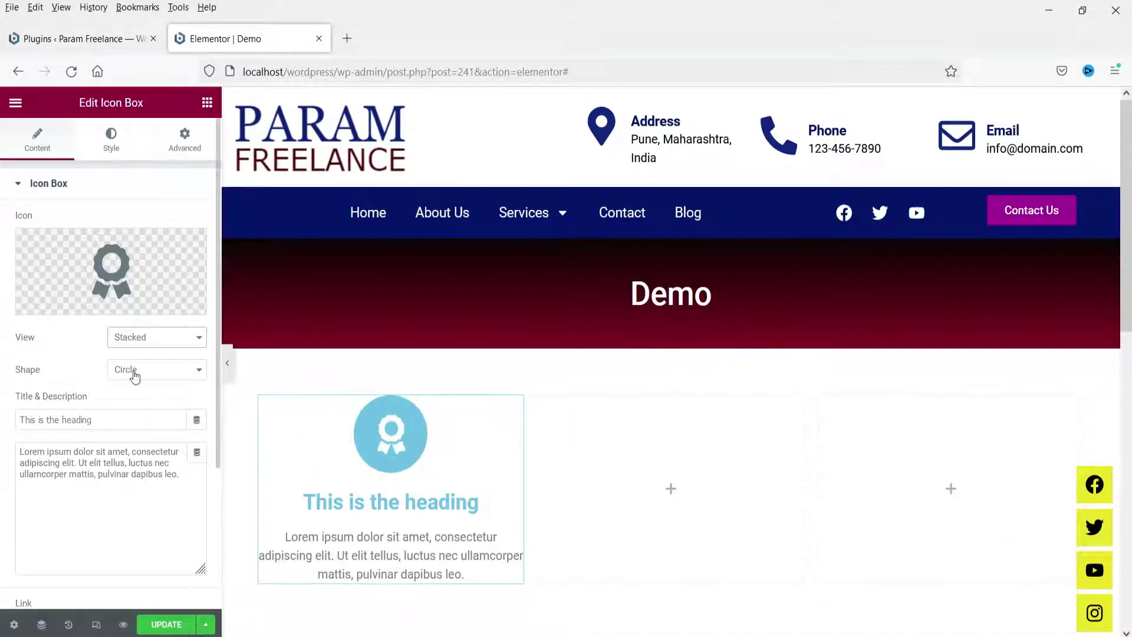
left_click(158, 375)
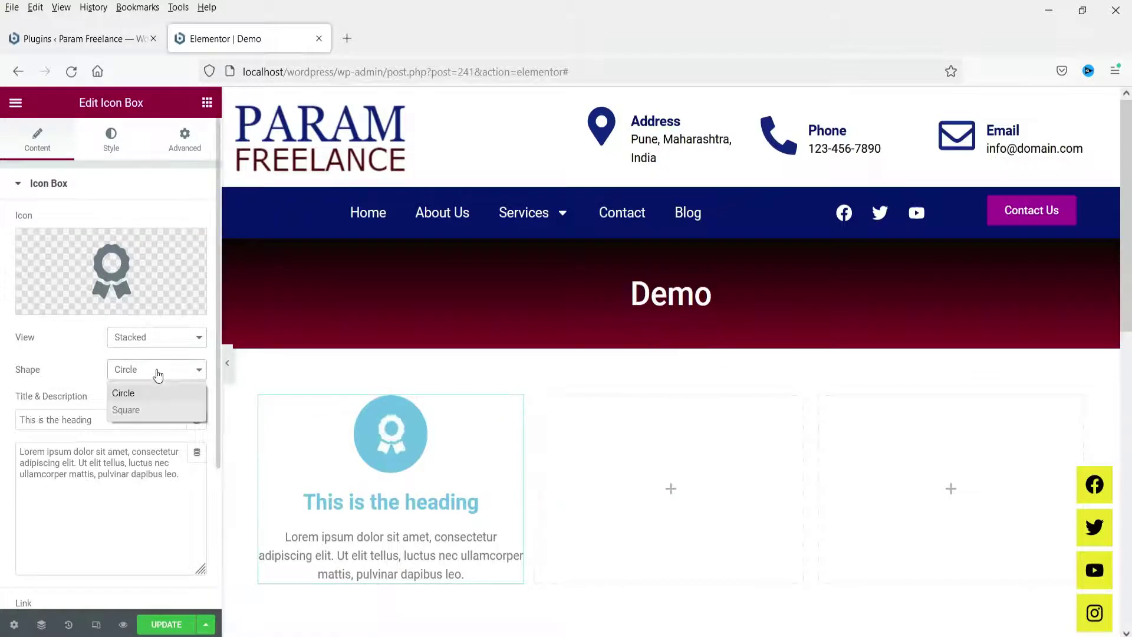
left_click(164, 413)
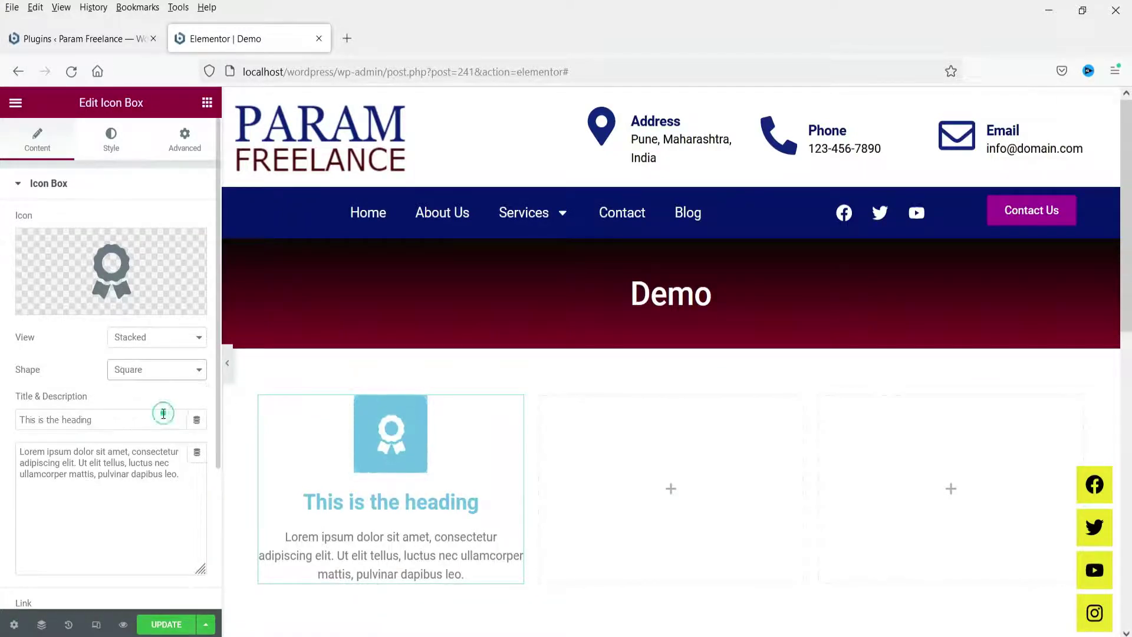
left_click(155, 373)
left_click(151, 392)
- Try the Framed view with the Square shape on the award icon and return the view to Default
left_click(145, 334)
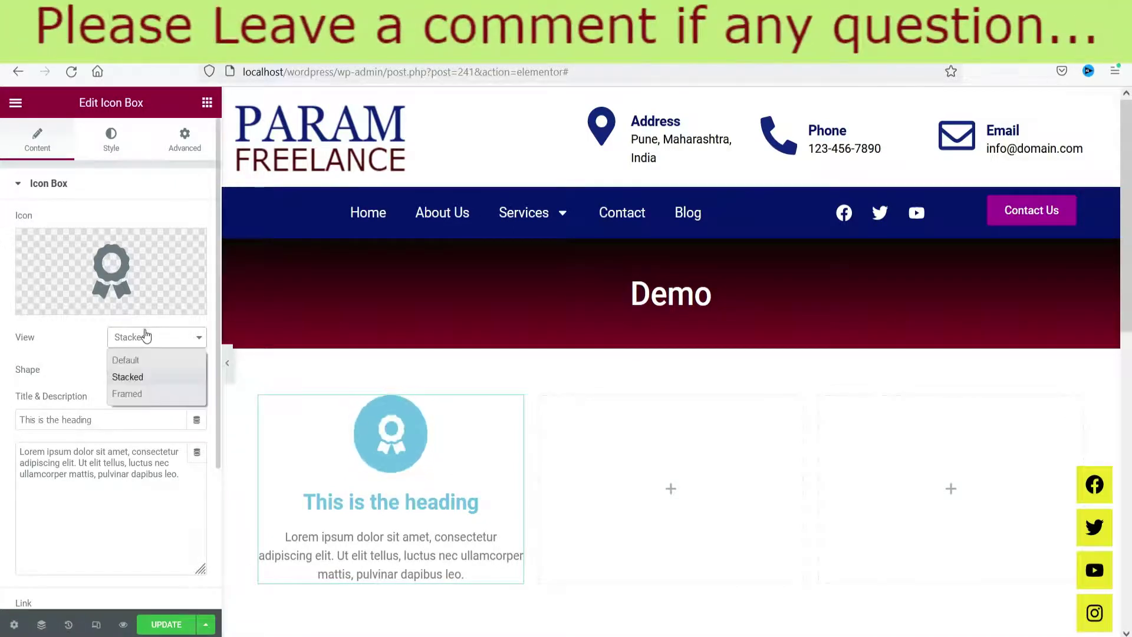
left_click(151, 394)
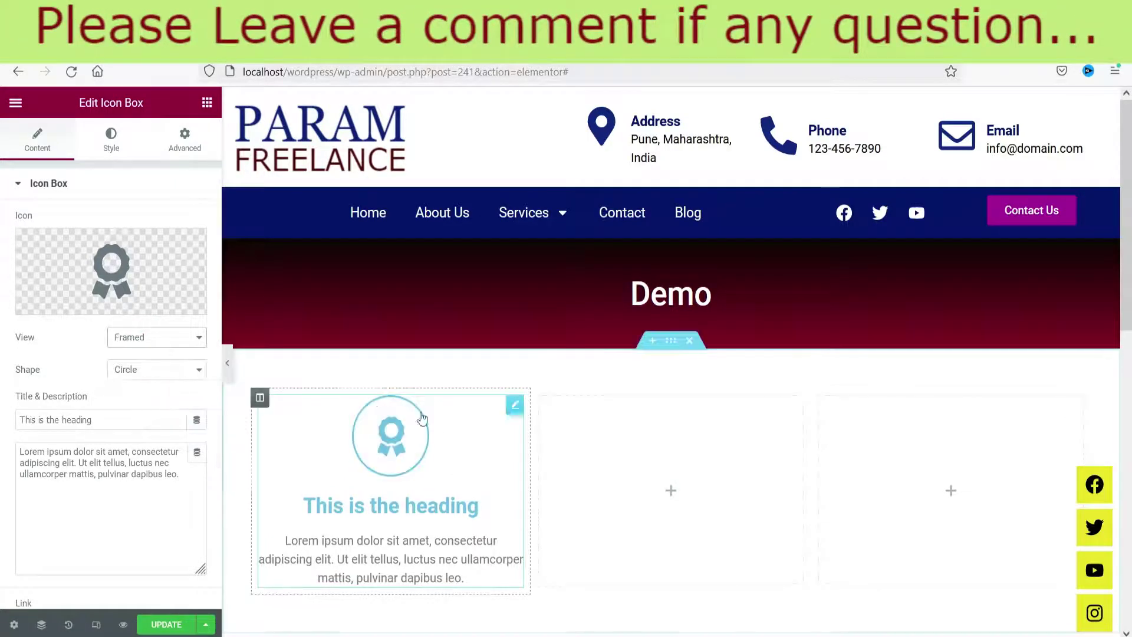
left_click(164, 372)
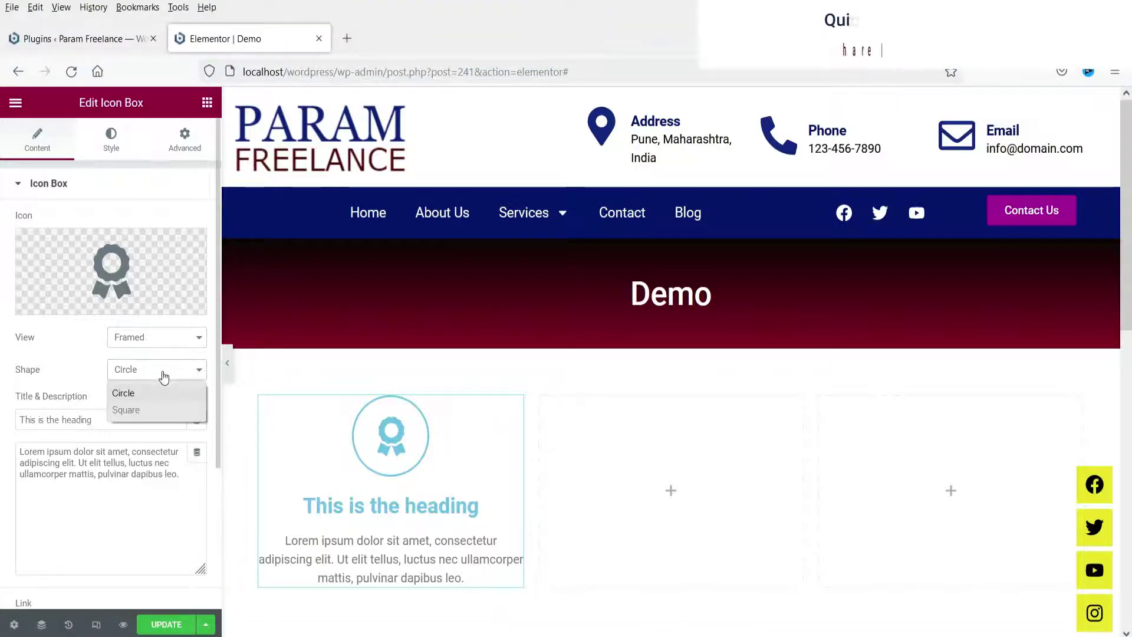
left_click(160, 414)
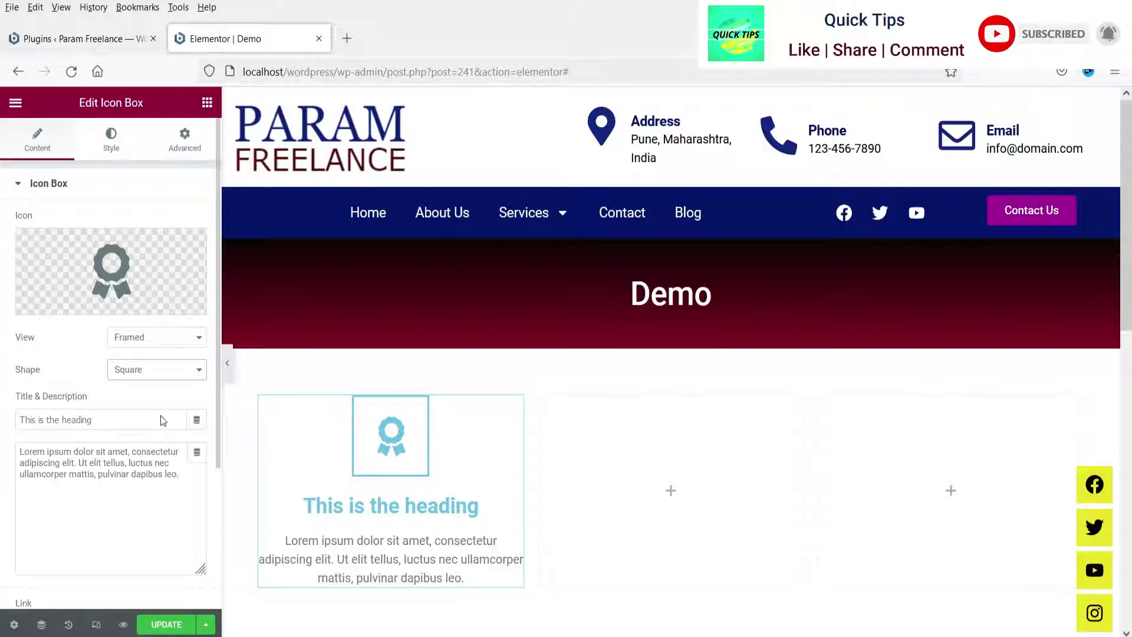
left_click(155, 336)
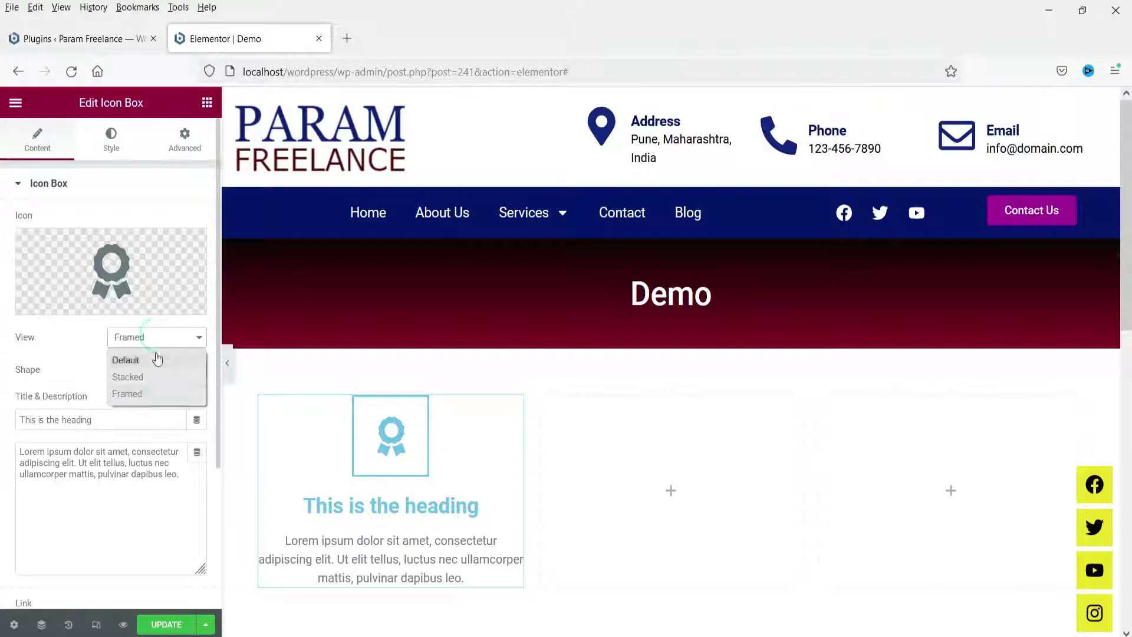
left_click(156, 359)
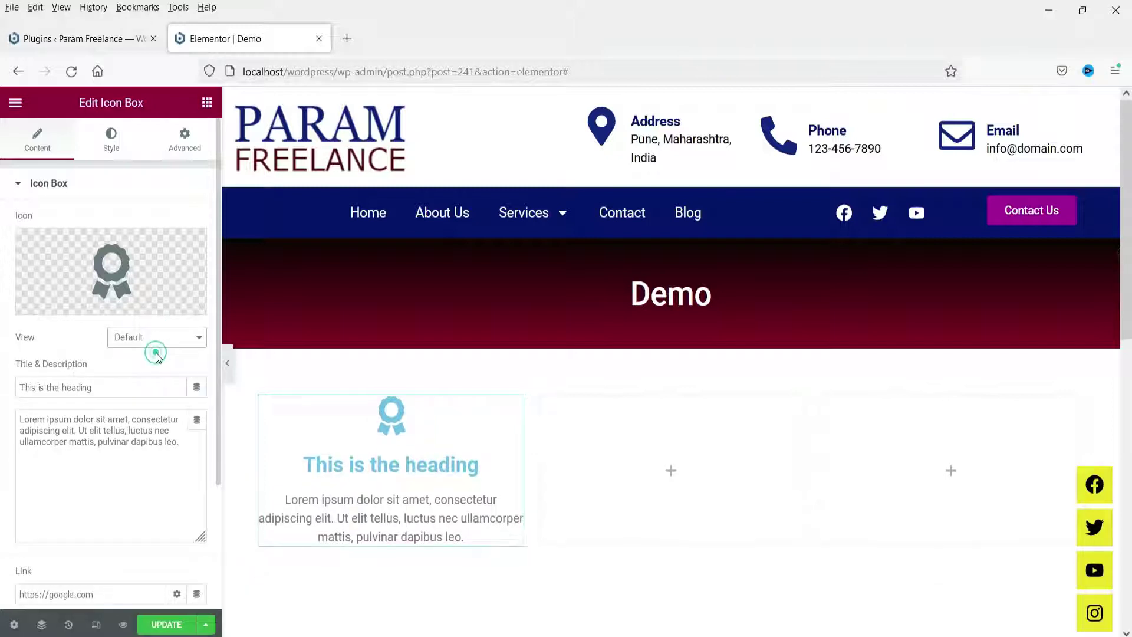
- Change the icon box's title to "Awards" and its description to "We have received 9+ Awards"
triple_click(133, 389)
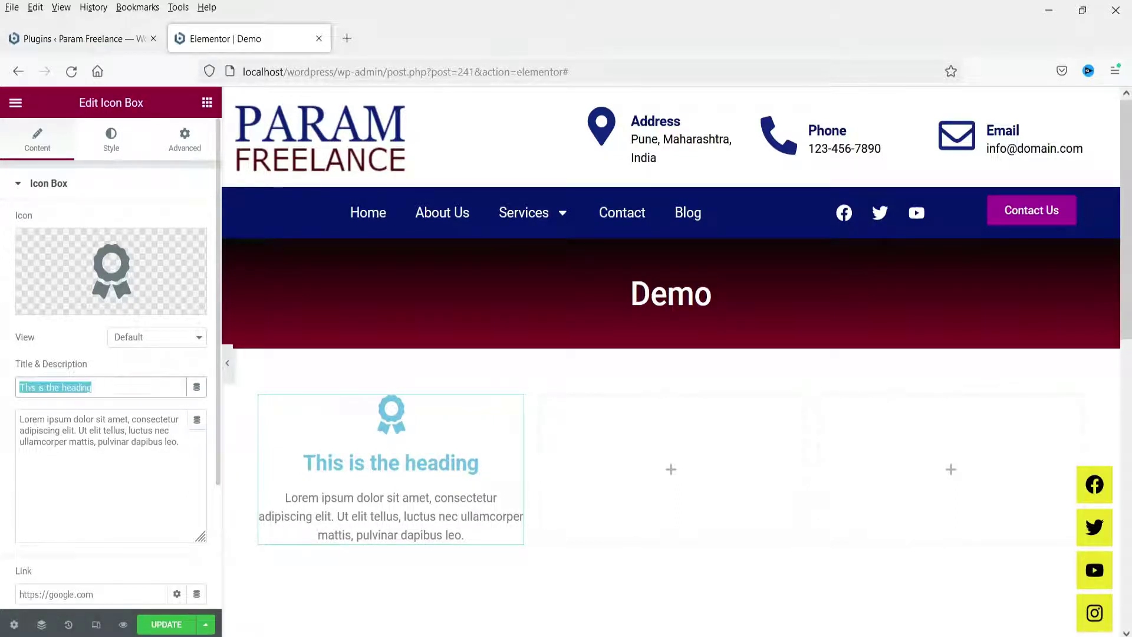
type("Awards")
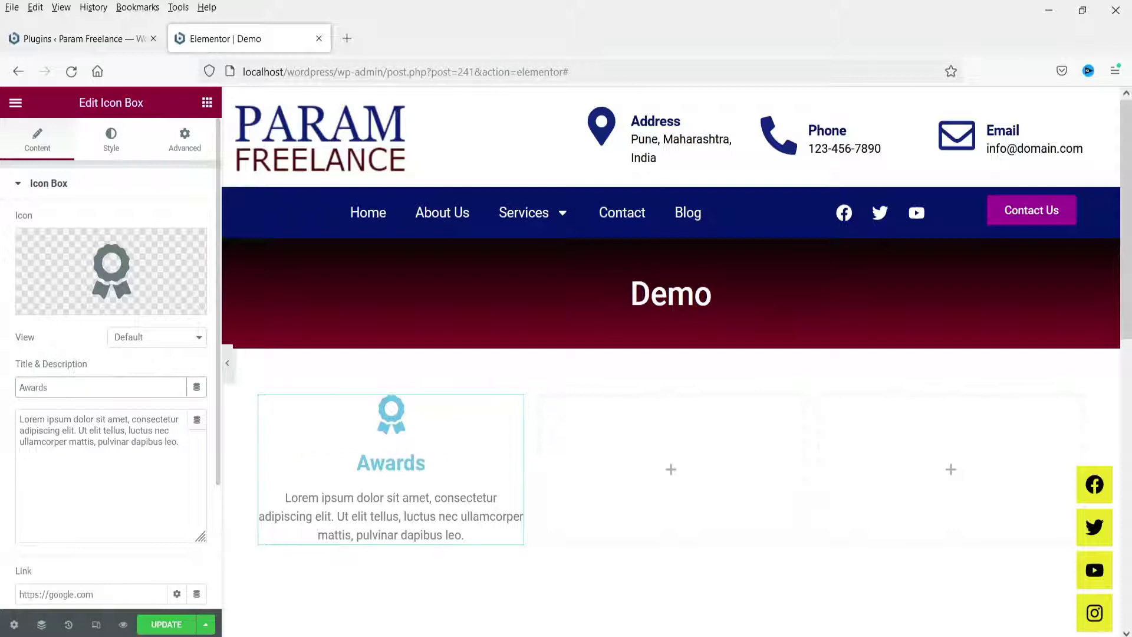
double_click(65, 441)
left_click(66, 442)
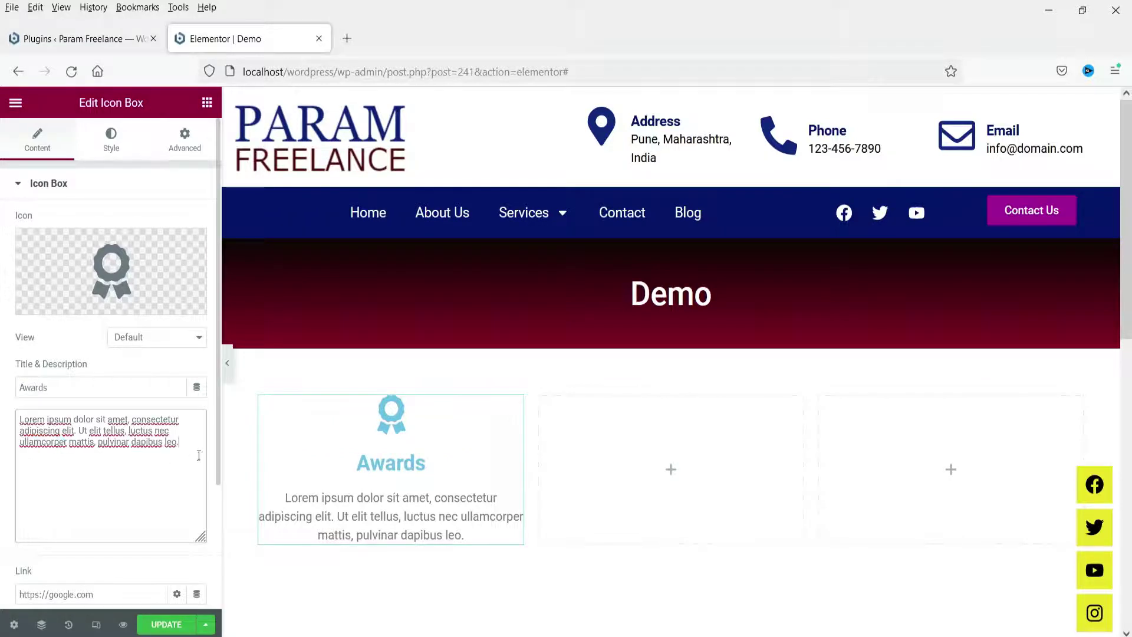
triple_click(190, 446)
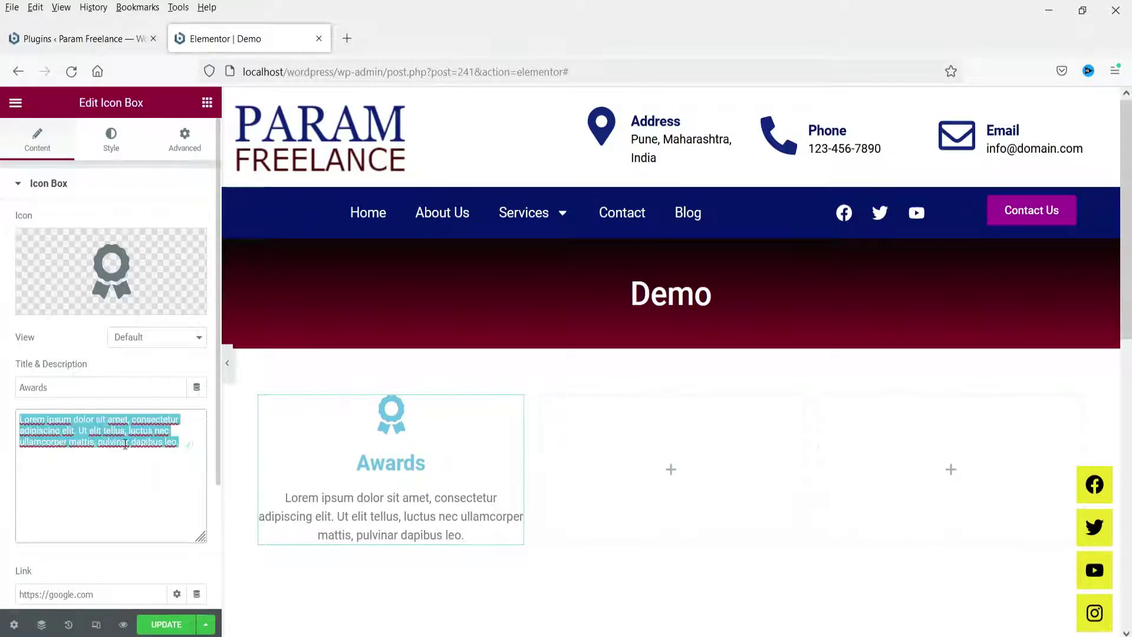
type("We have rec")
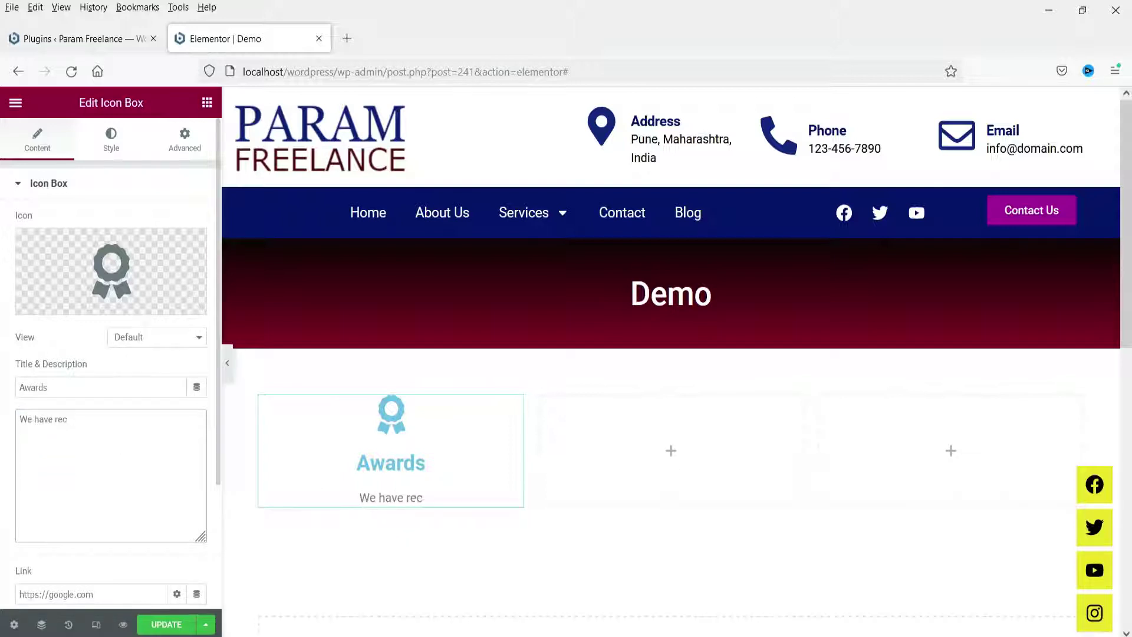
type("eived 9+ Awards")
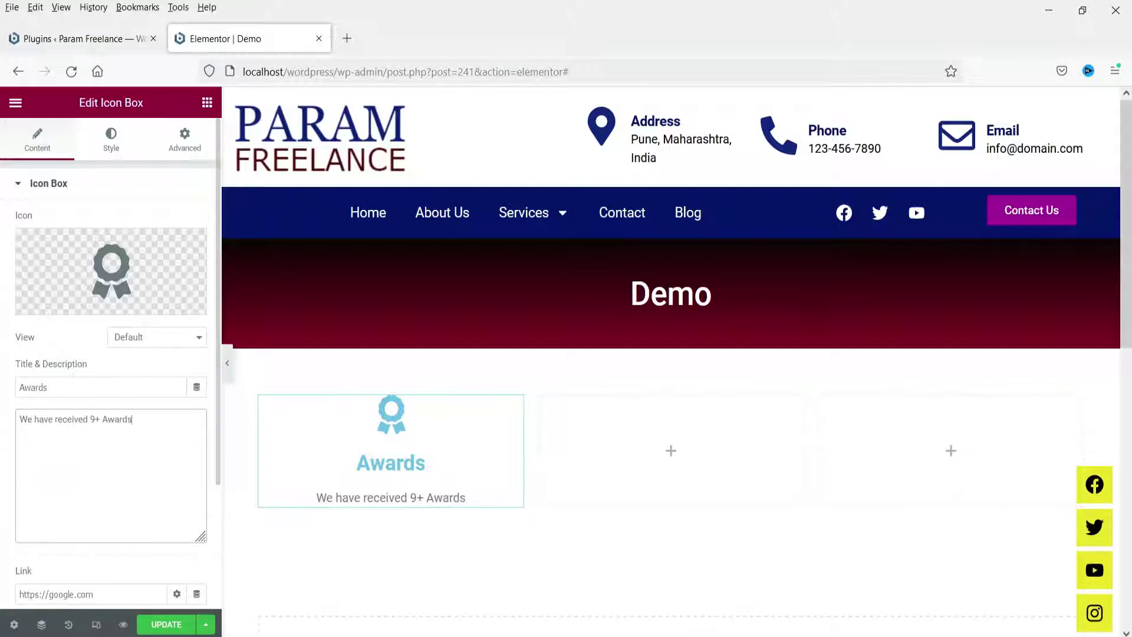
- Try the Left and Right icon positions on the icon box and return the position to Top
scroll(189, 470, "down", 2)
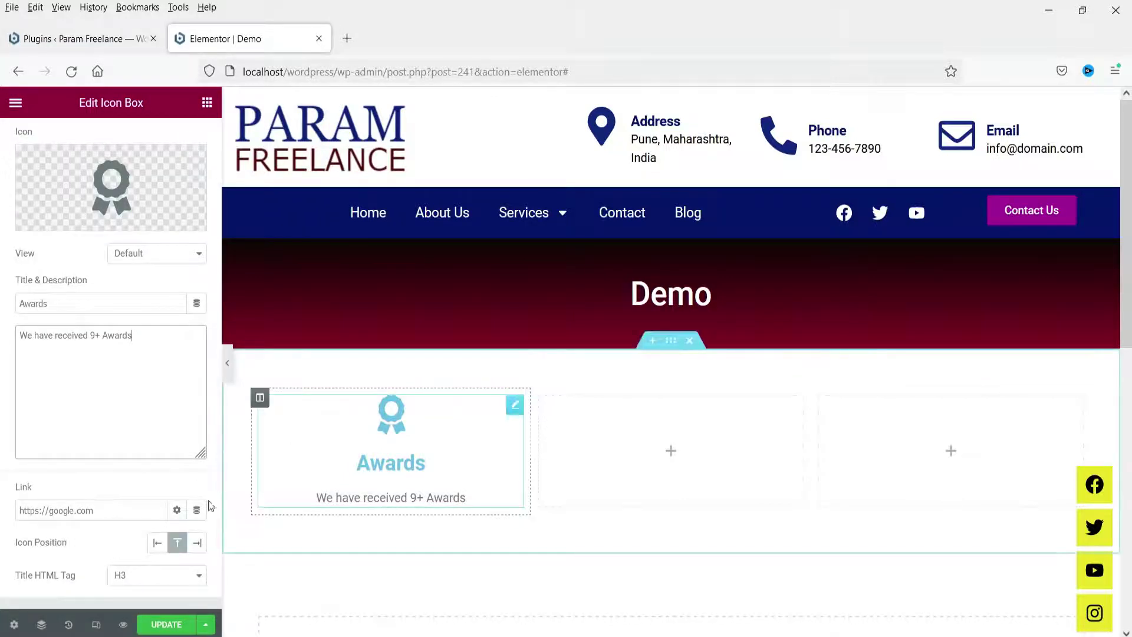
left_click(157, 545)
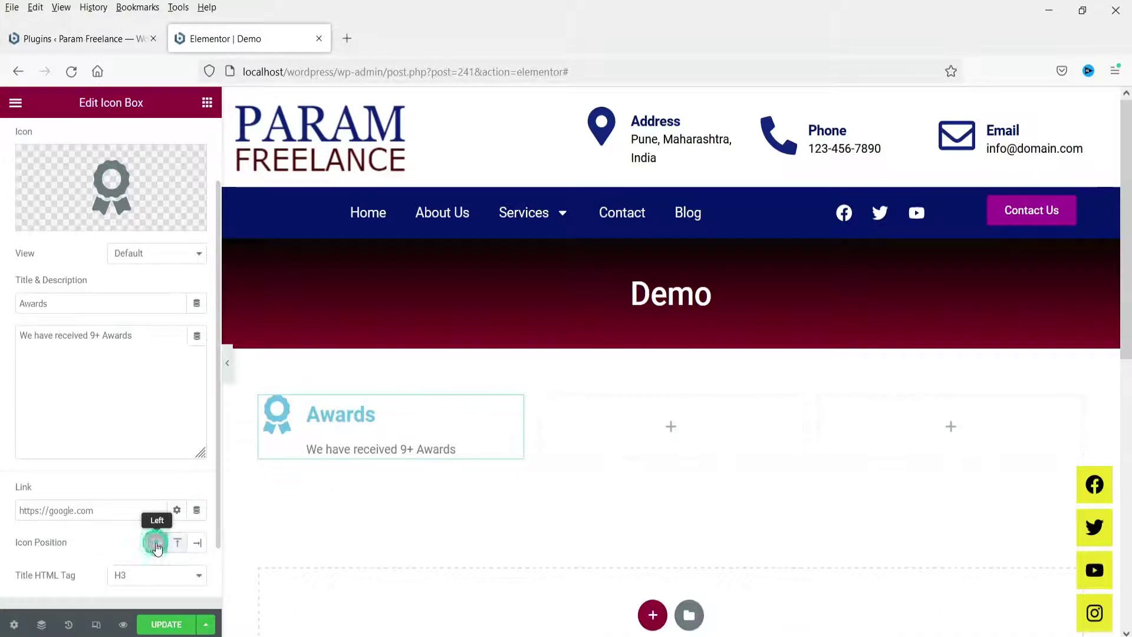
left_click(197, 542)
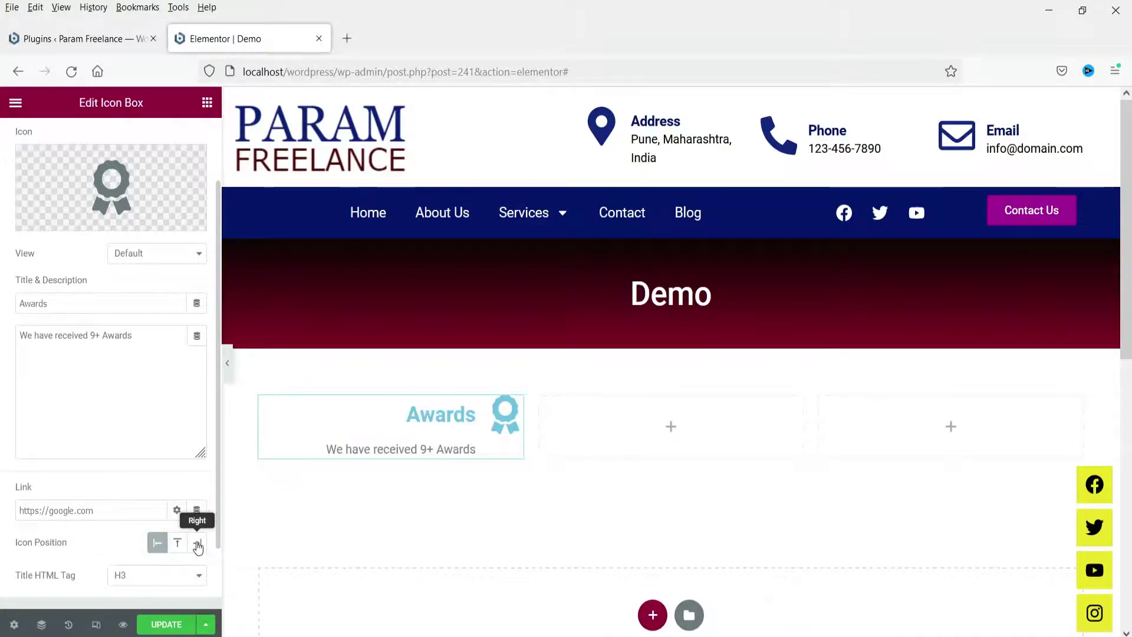
left_click(177, 543)
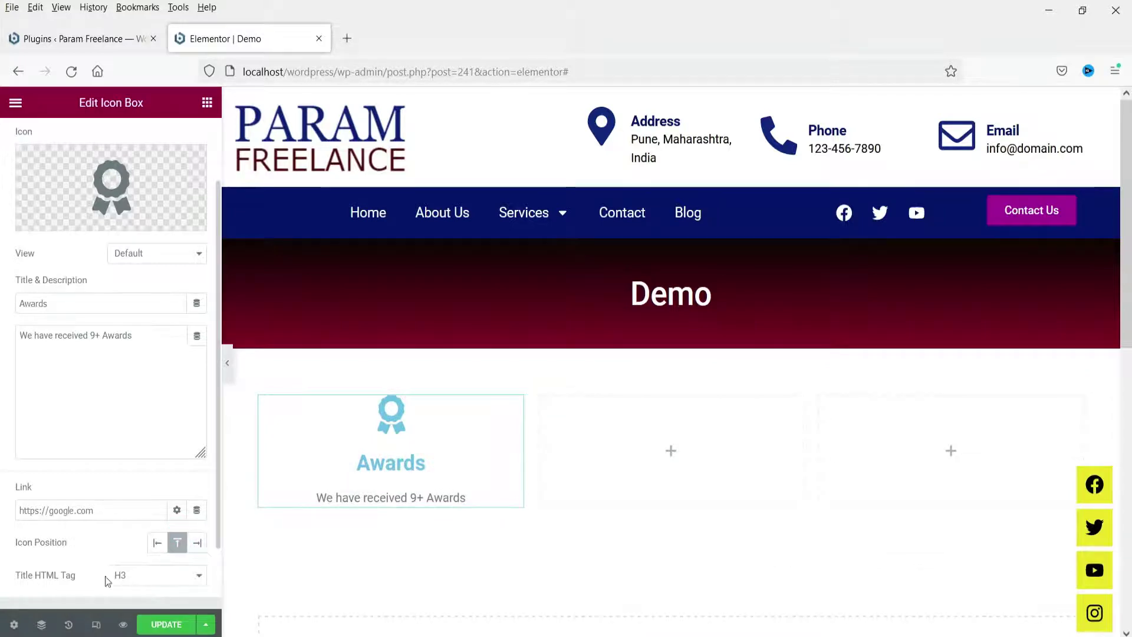
- Try the H4 and H2 HTML tags on the icon box title and return the tag to H3
left_click(124, 582)
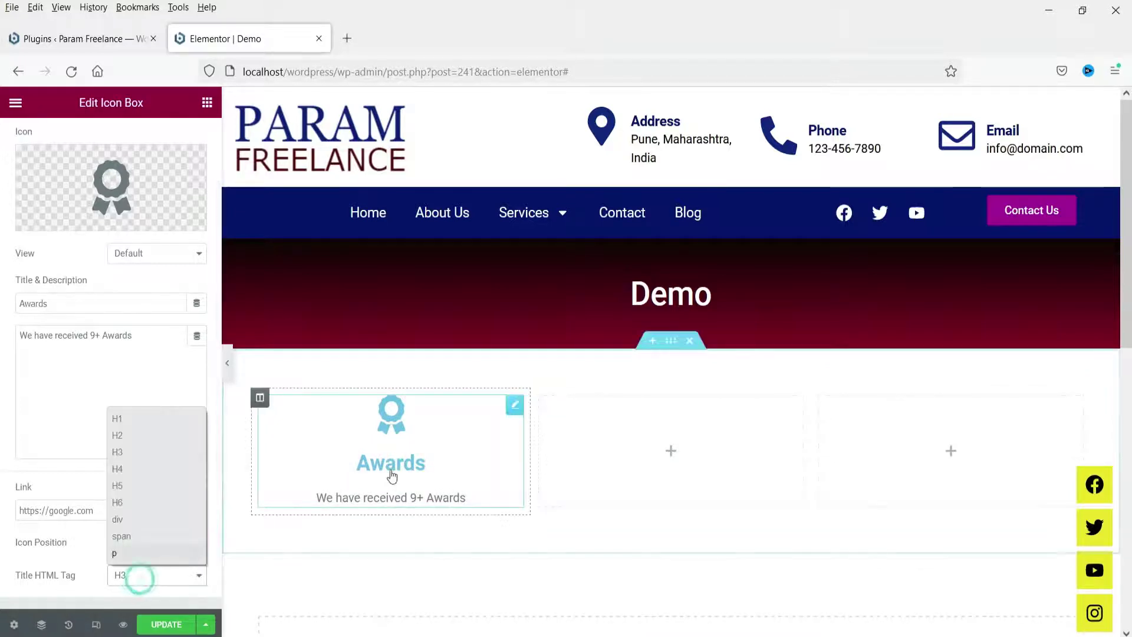
left_click(151, 471)
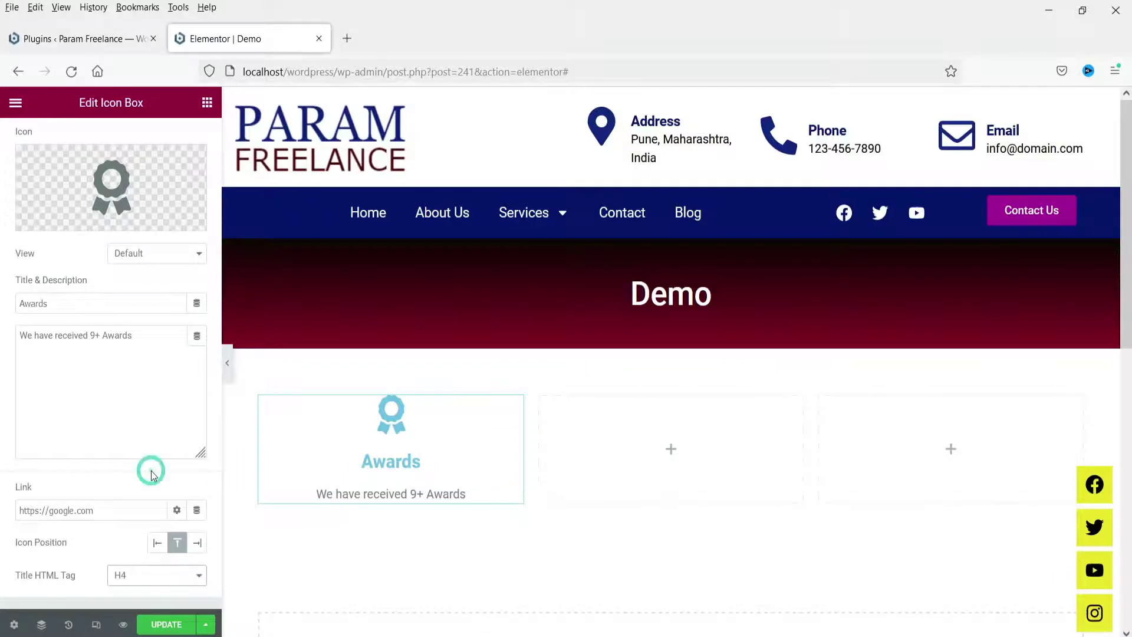
left_click(121, 583)
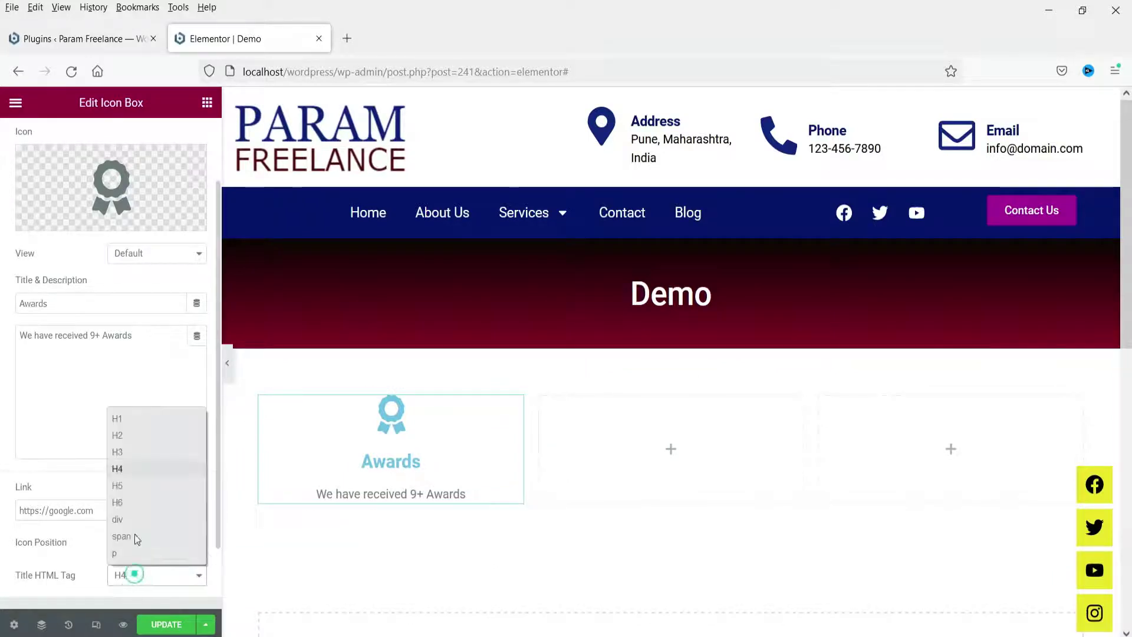
left_click(138, 456)
left_click(151, 576)
left_click(129, 436)
left_click(131, 577)
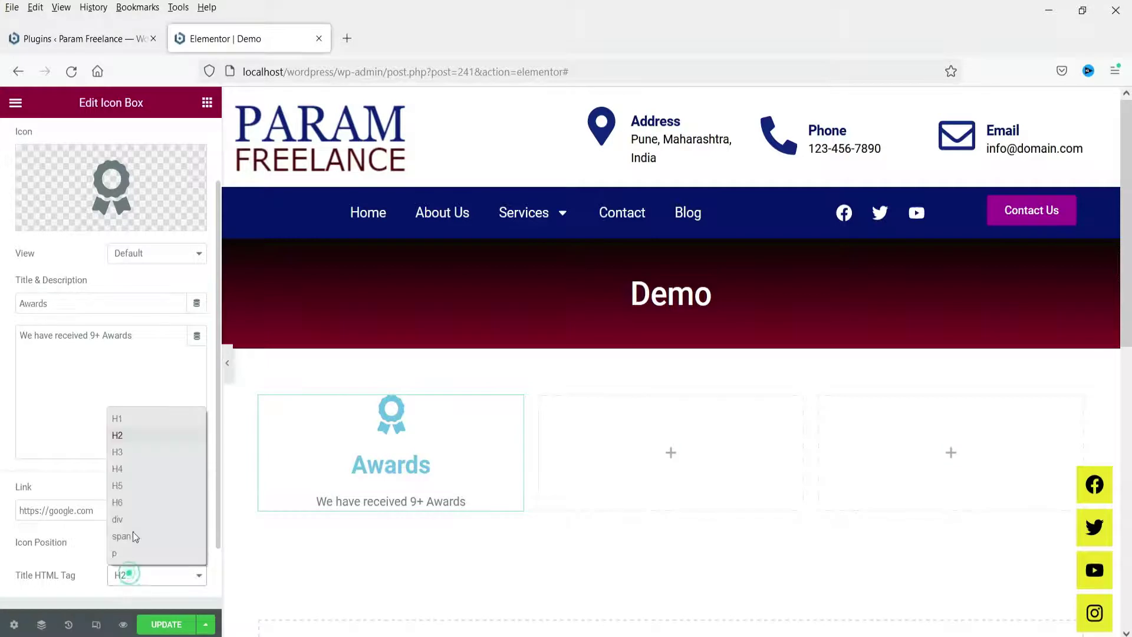
left_click(133, 447)
- Set the icon position of the Awards icon box to Left
scroll(133, 447, "down", 2)
scroll(85, 504, "up", 3)
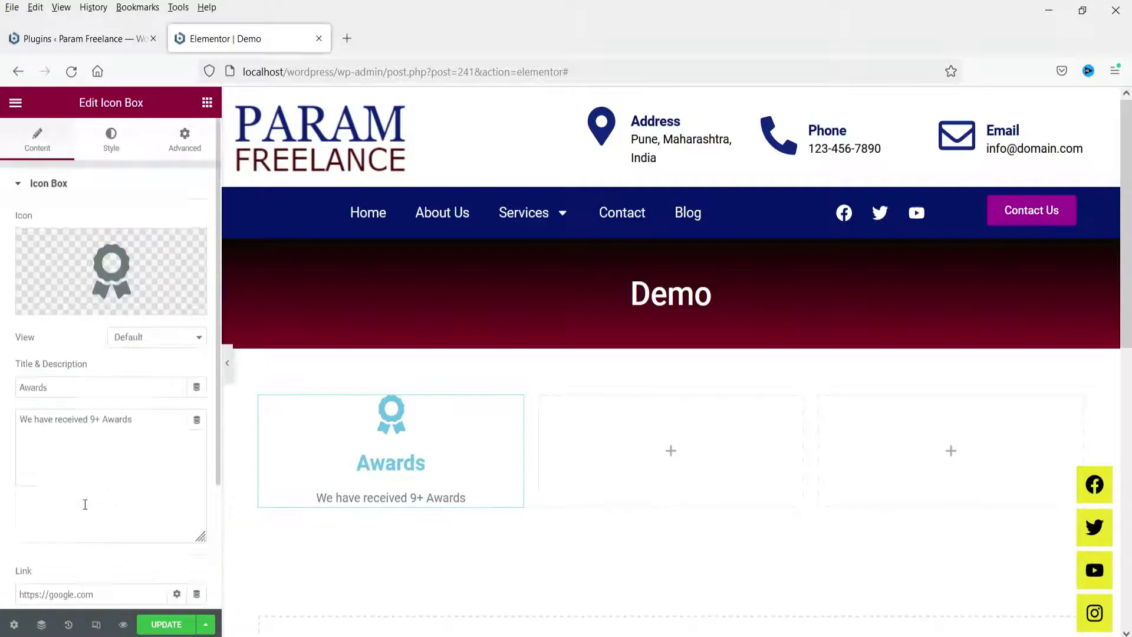
scroll(114, 491, "down", 2)
left_click(161, 548)
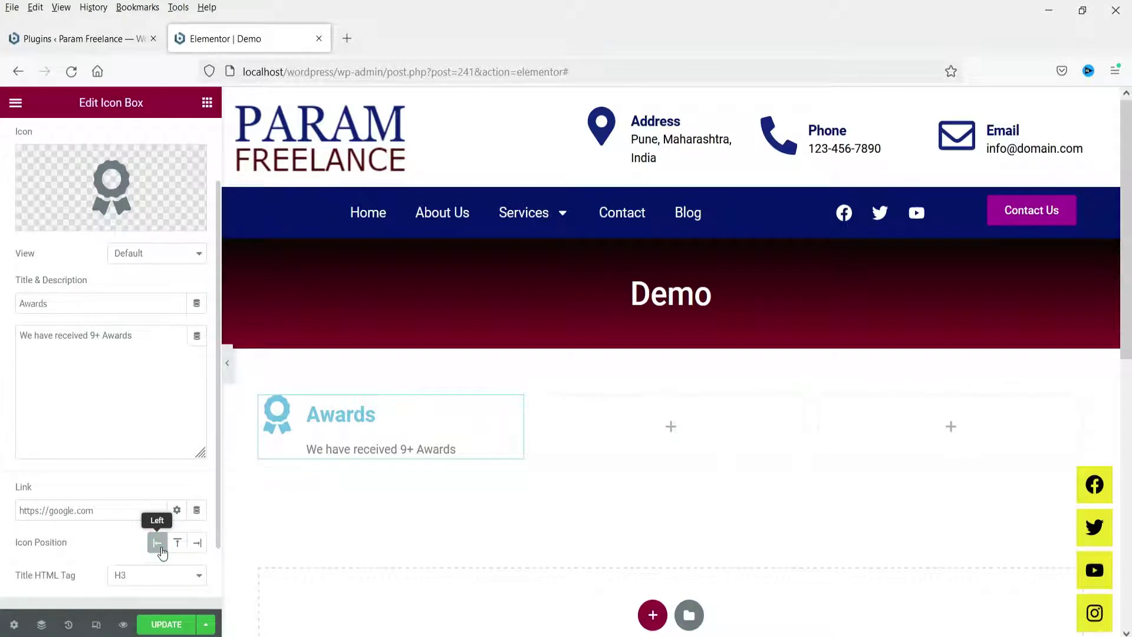
- Set the award icon's primary color to the global dark blue
scroll(118, 445, "up", 3)
left_click(112, 147)
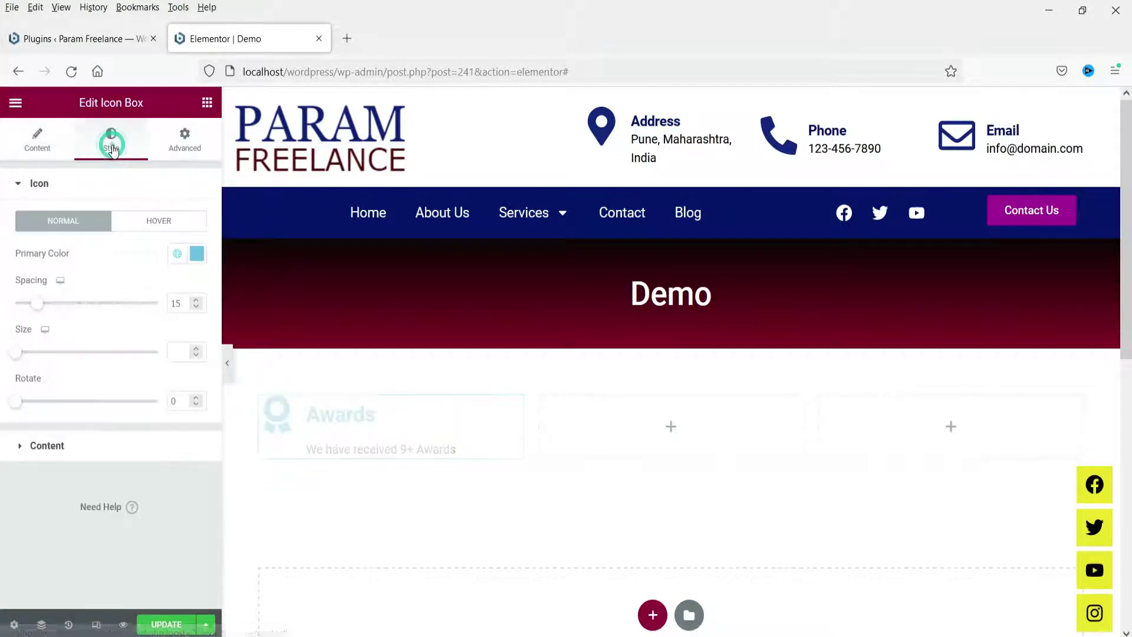
left_click(177, 260)
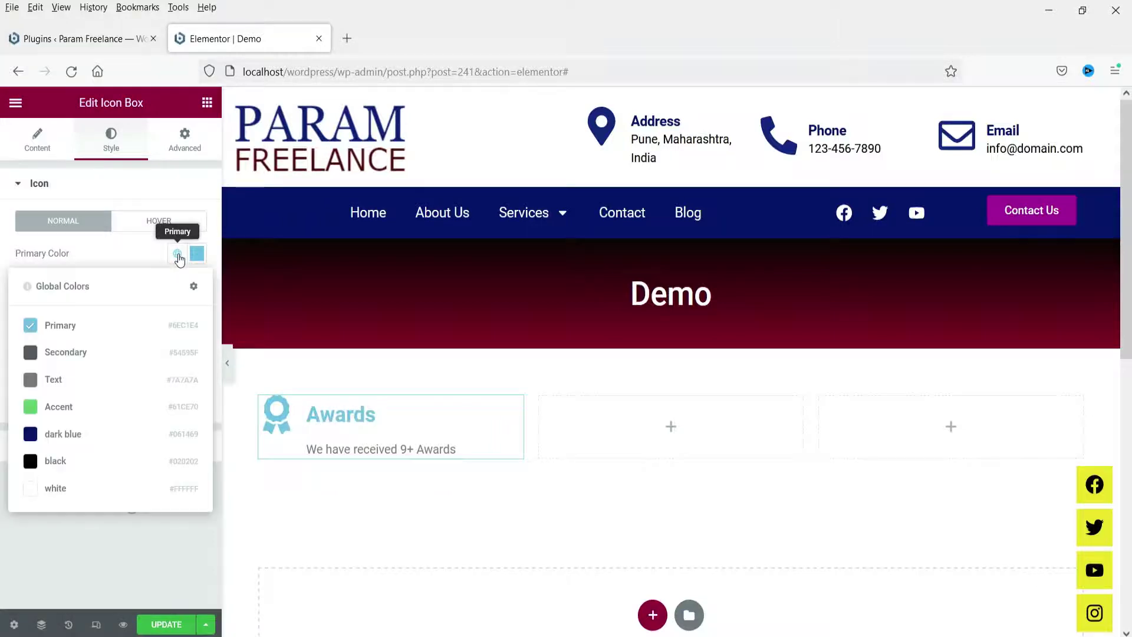
left_click(56, 436)
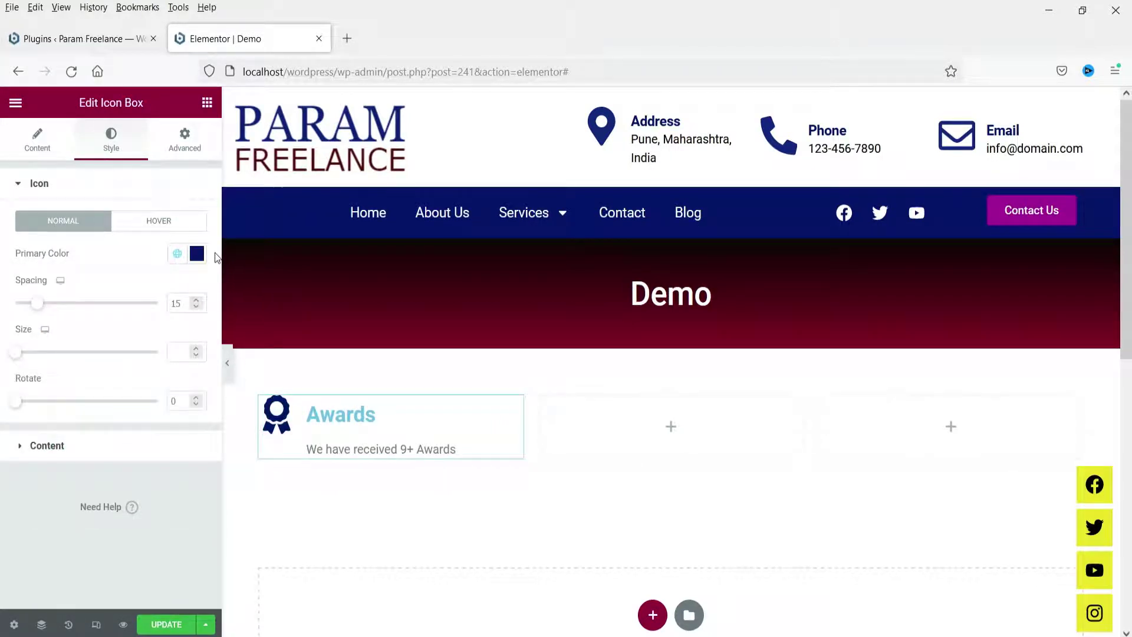
- Set the award icon's spacing to 13 and its size to 76
mouse_move(43, 308)
left_mouse_down()
mouse_move(61, 308)
mouse_move(37, 311)
left_mouse_up()
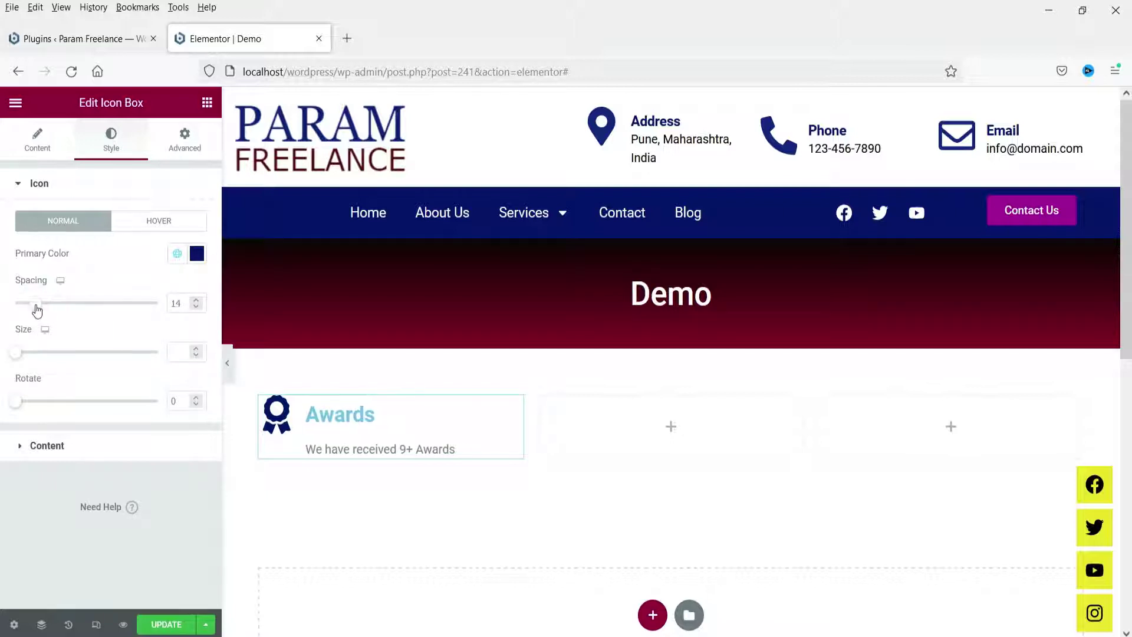
left_click(194, 307)
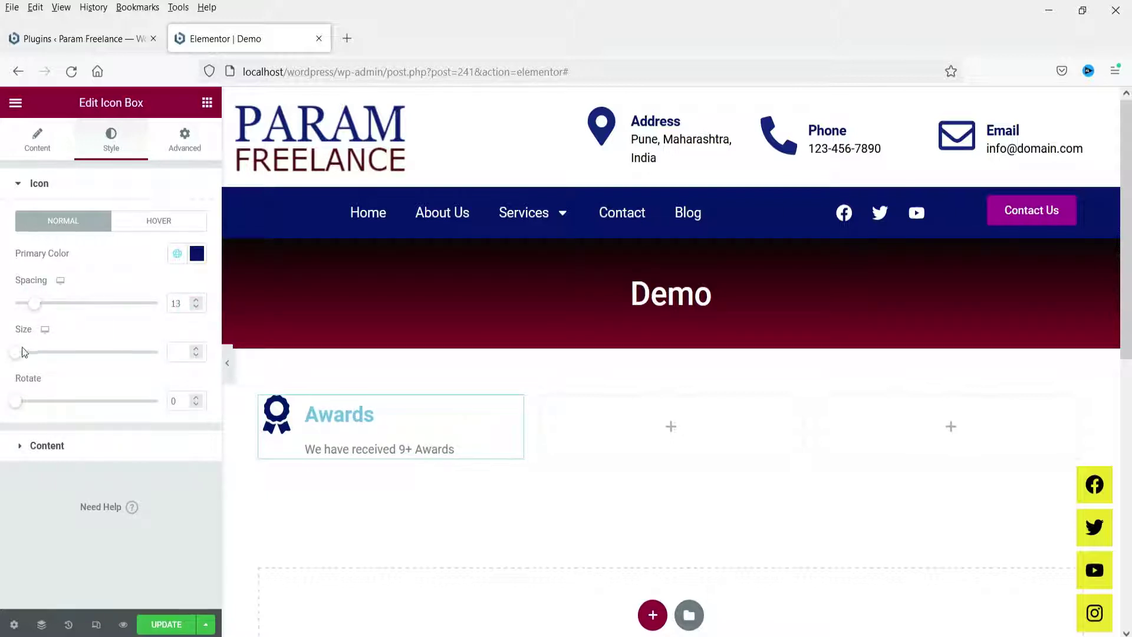
left_click_drag(34, 357, 50, 362)
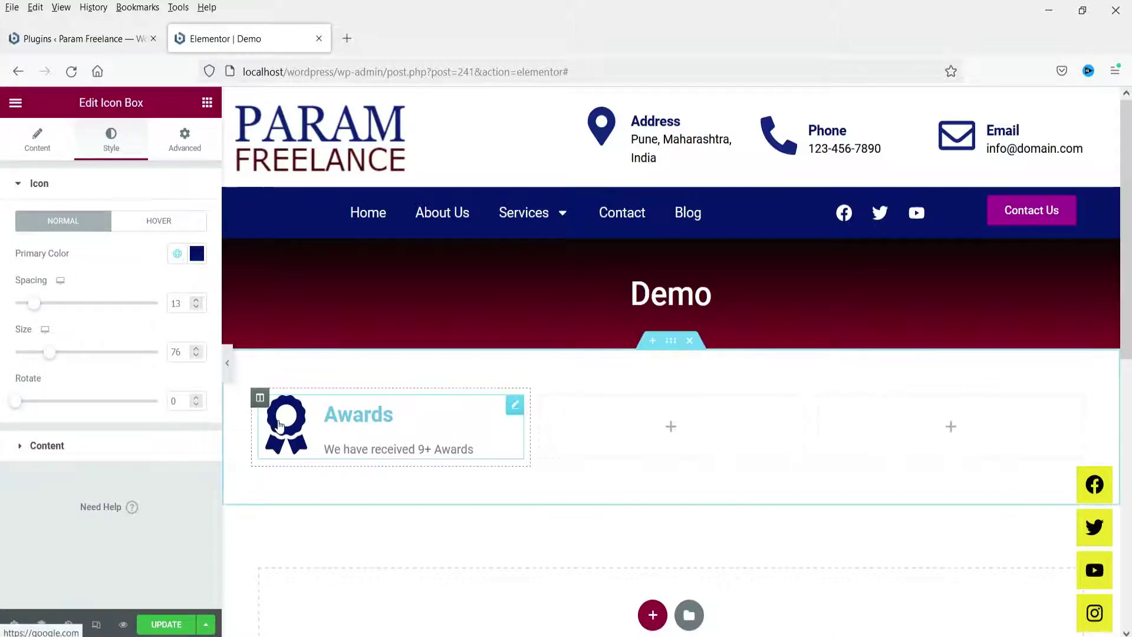
- Try the Center, Right and Justified alignments on the icon box content and settle on Left
left_click(65, 449)
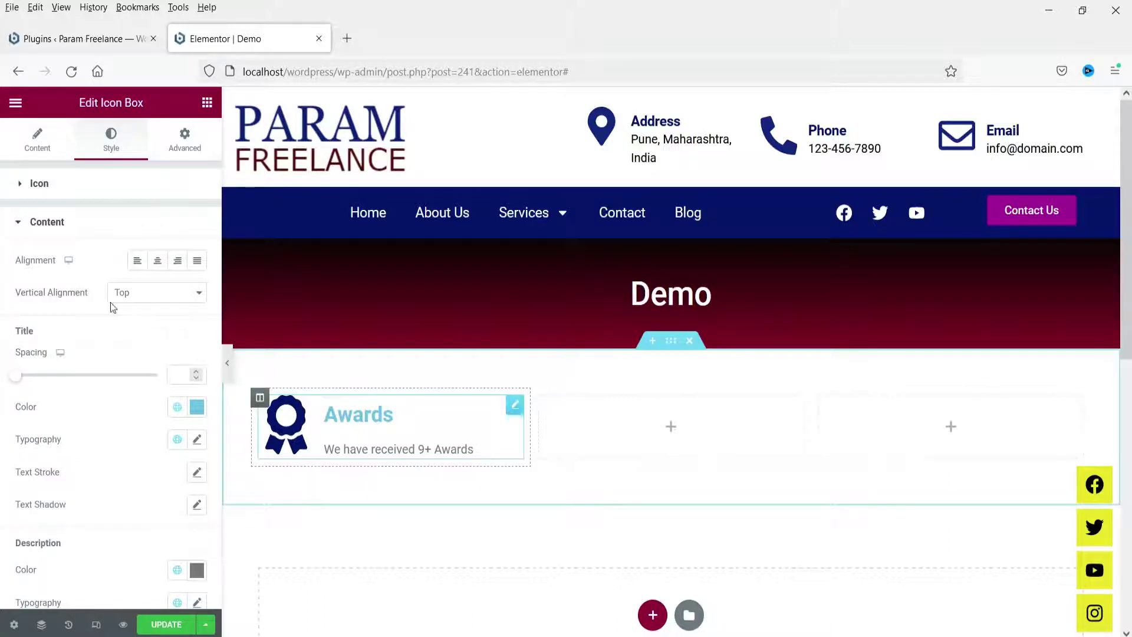
left_click(137, 260)
left_click(153, 263)
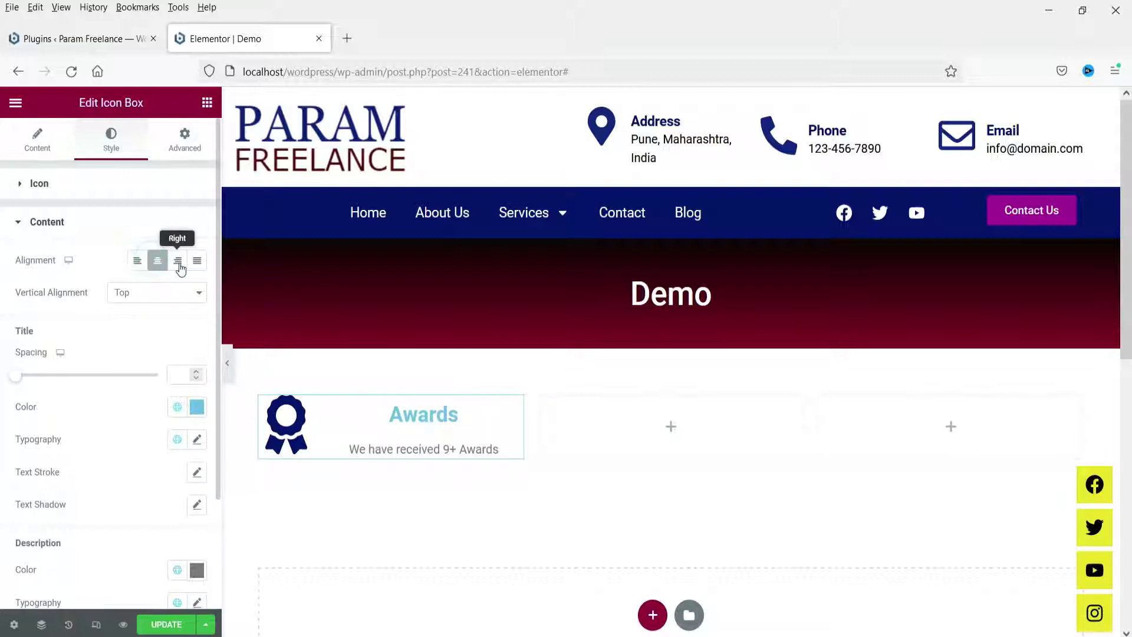
left_click(177, 261)
left_click(197, 262)
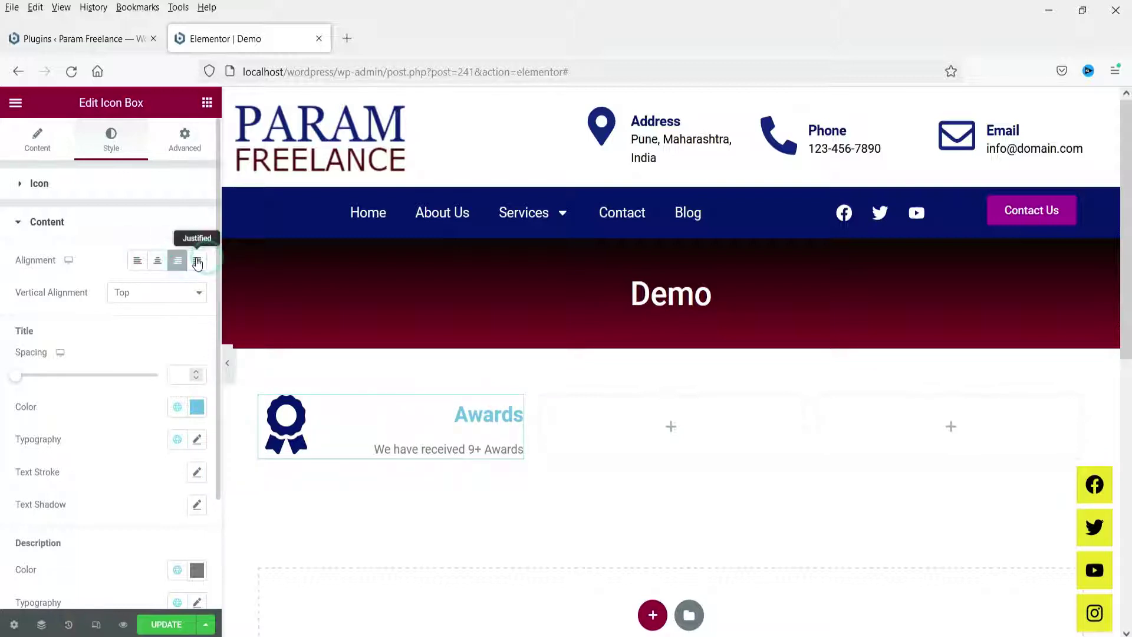
left_click(137, 261)
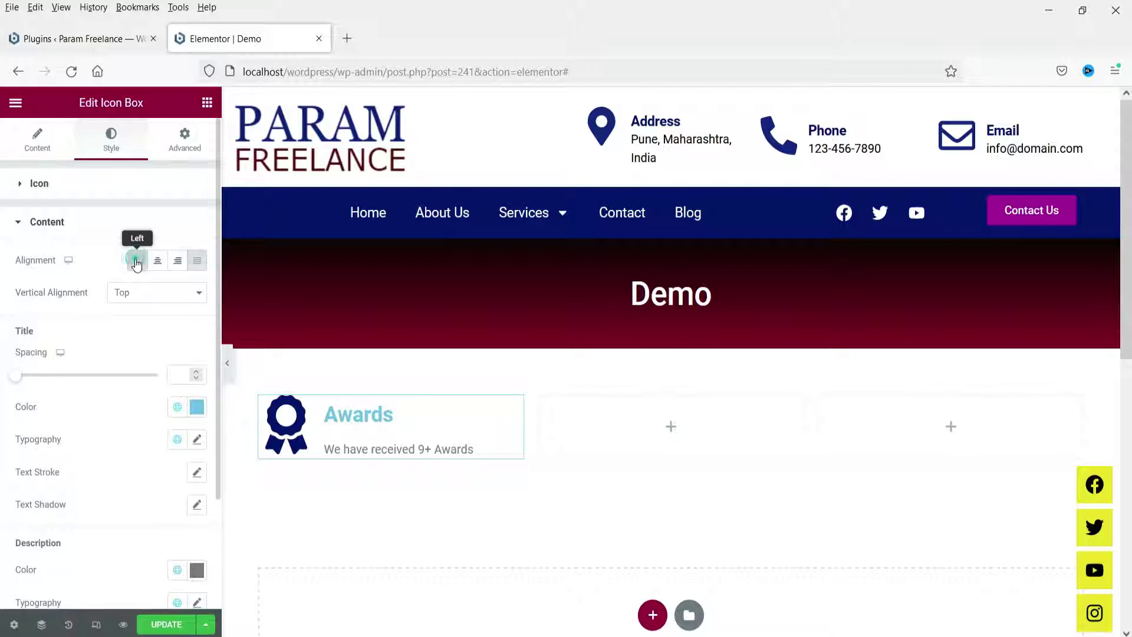
- Compare the Top and Middle vertical alignments of the icon box content and set it to Middle
left_click(129, 299)
left_click(129, 334)
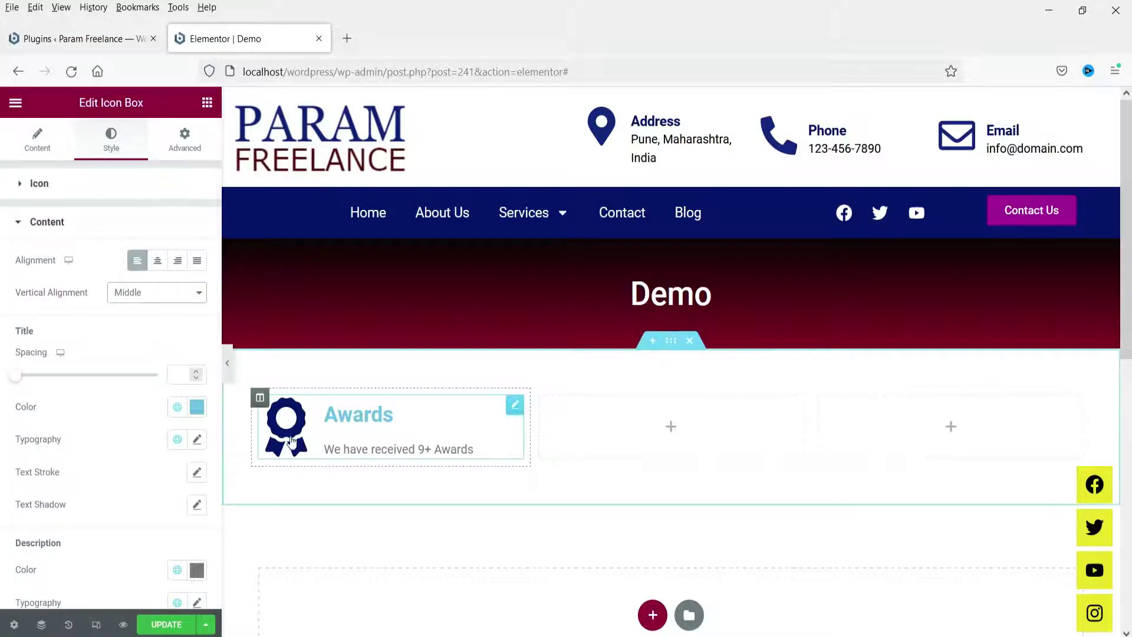
left_click(171, 294)
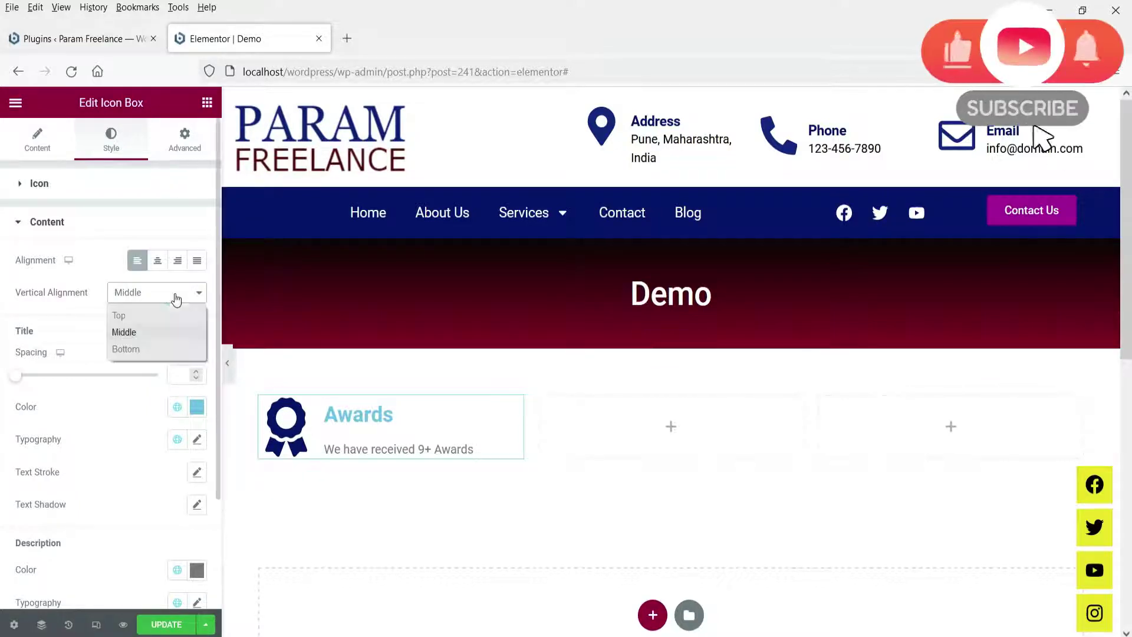
left_click(153, 316)
left_click(157, 293)
left_click(161, 334)
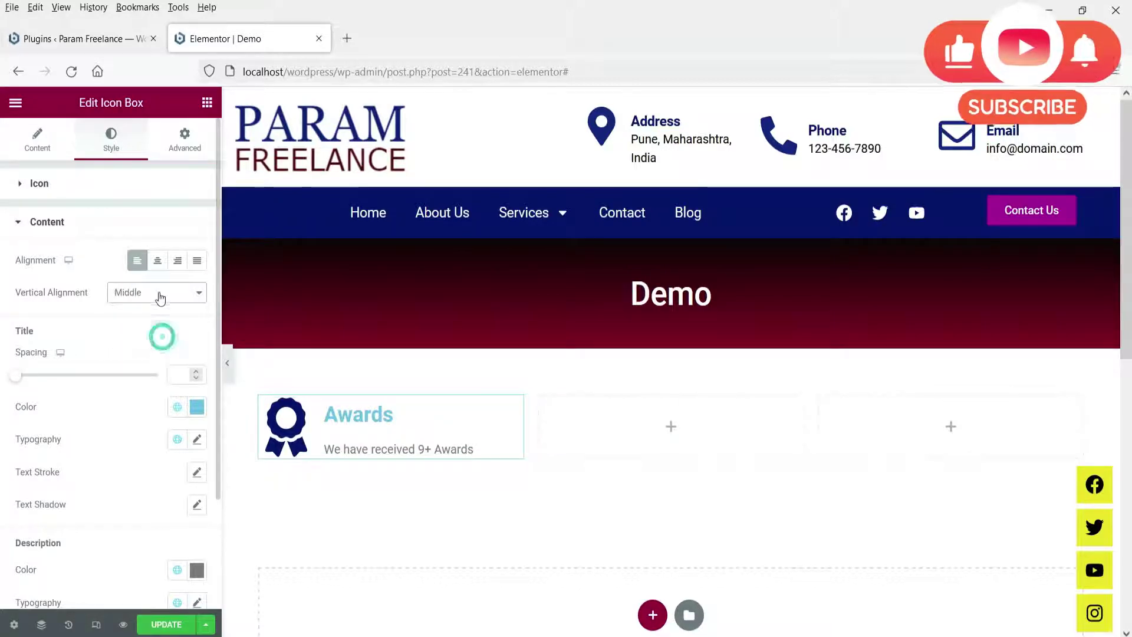
left_click(155, 293)
left_click(147, 330)
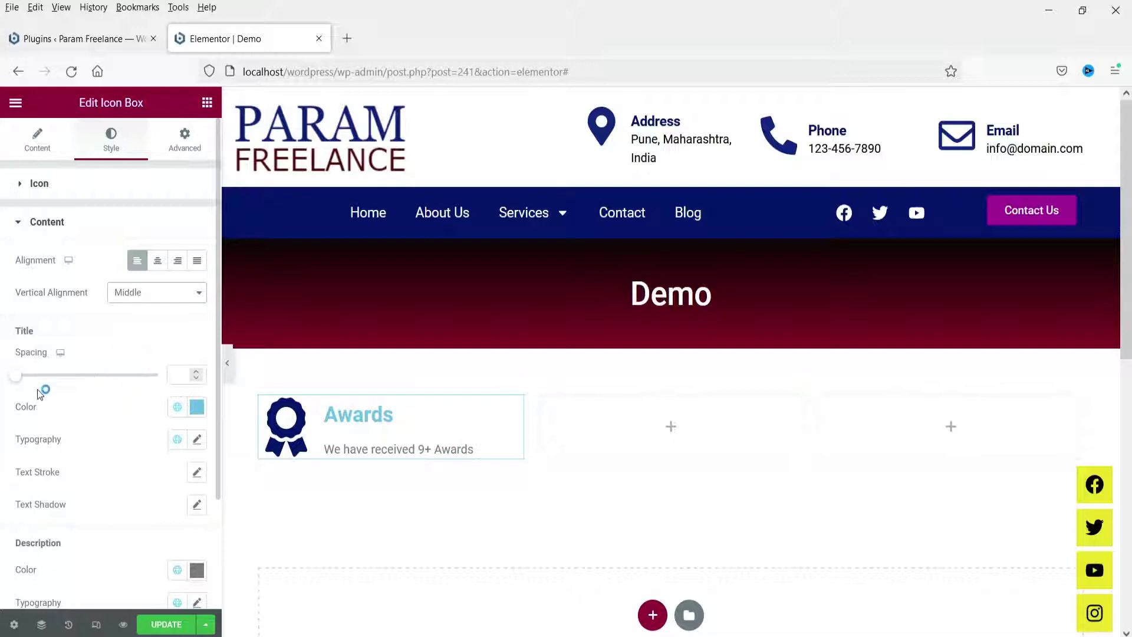
- Try a title spacing of 64, set it to 0, and give the Awards title a custom orange color
left_click_drag(15, 383, 106, 396)
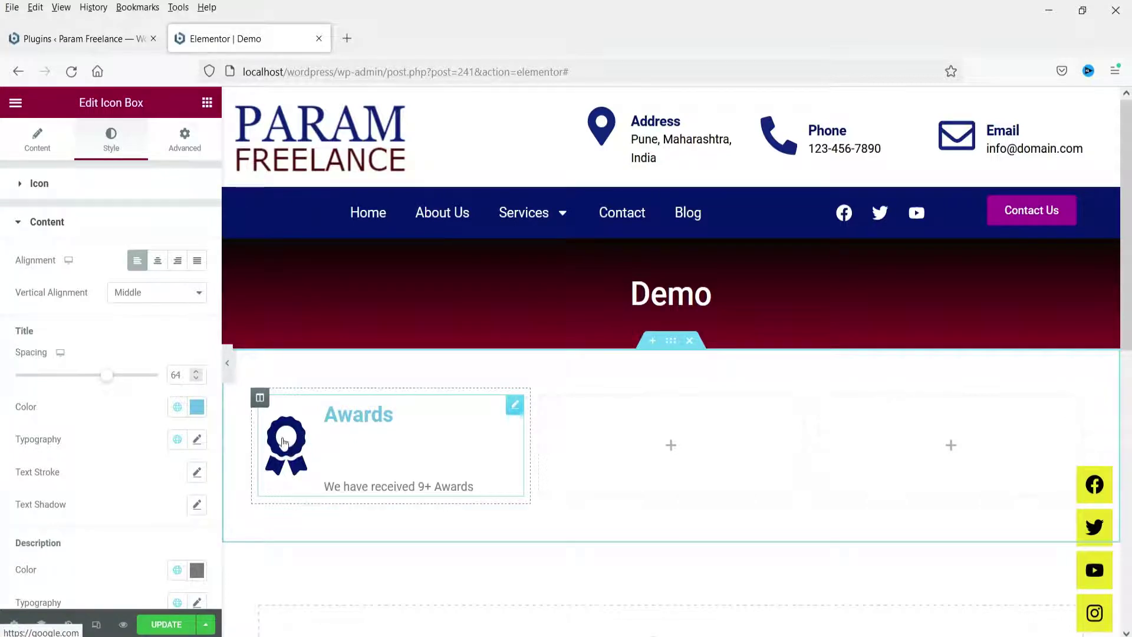
left_click_drag(106, 381, 15, 375)
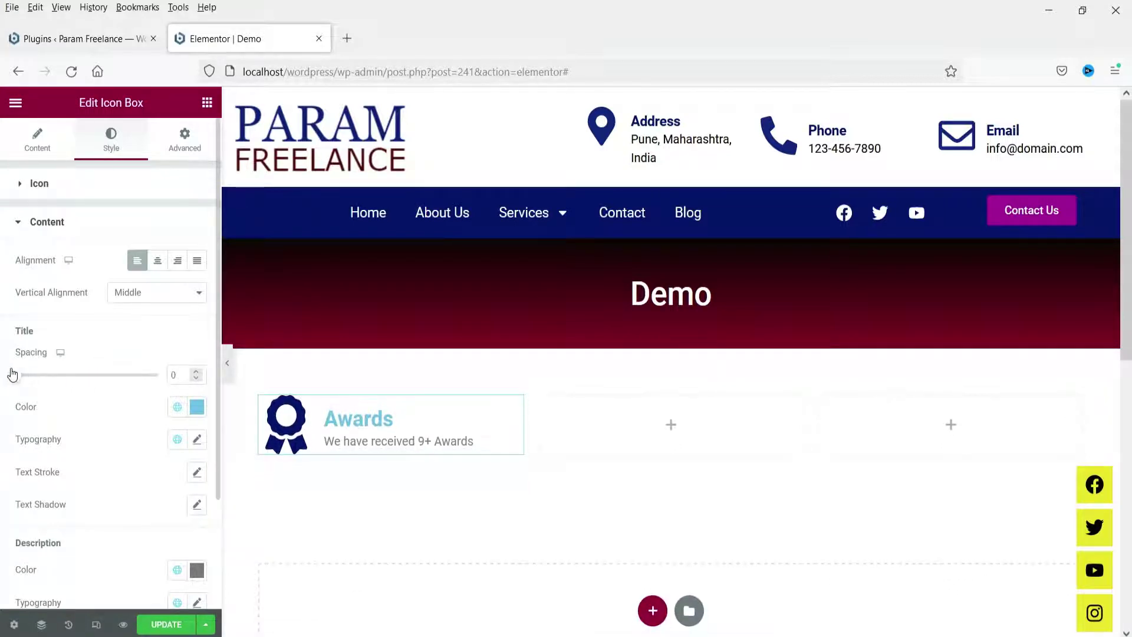
left_click(177, 407)
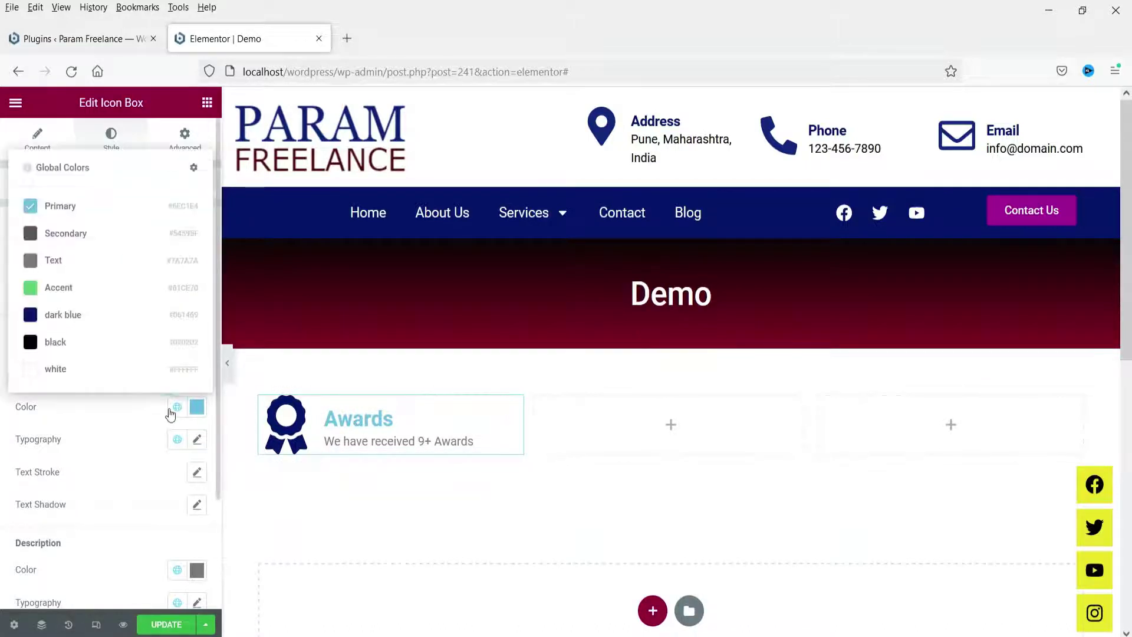
left_click(197, 407)
mouse_move(149, 245)
left_mouse_down()
mouse_move(164, 251)
mouse_move(170, 204)
left_mouse_up()
left_click(100, 458)
- Set the Awards title's typography to the Roboto Condensed family at a size of 37 px
left_click(197, 440)
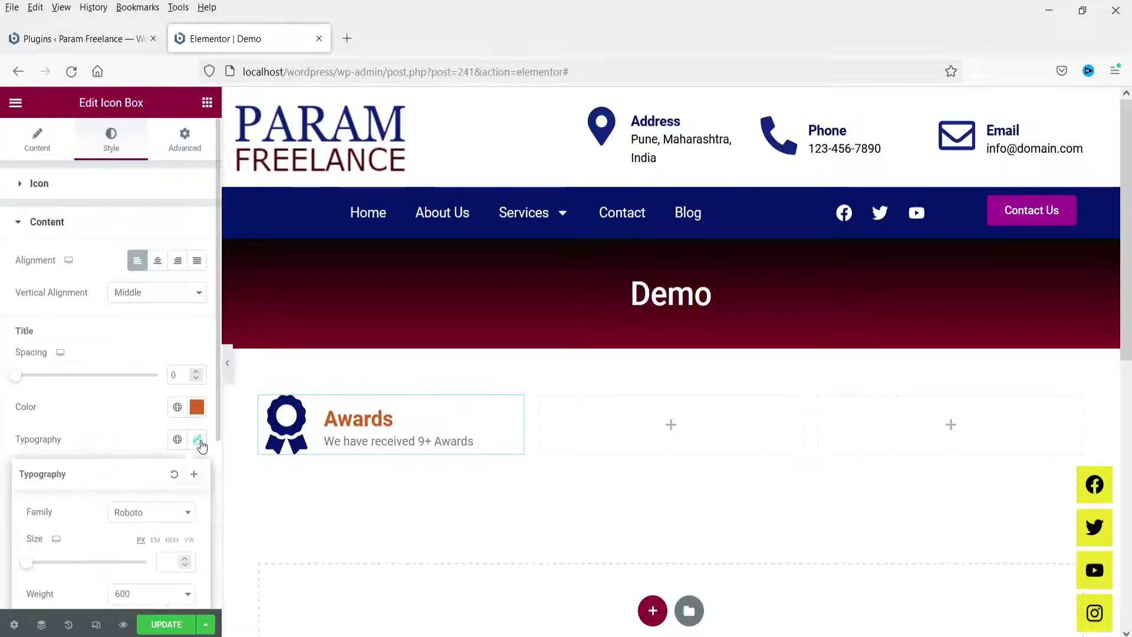
scroll(145, 443, "down", 3)
left_click(143, 348)
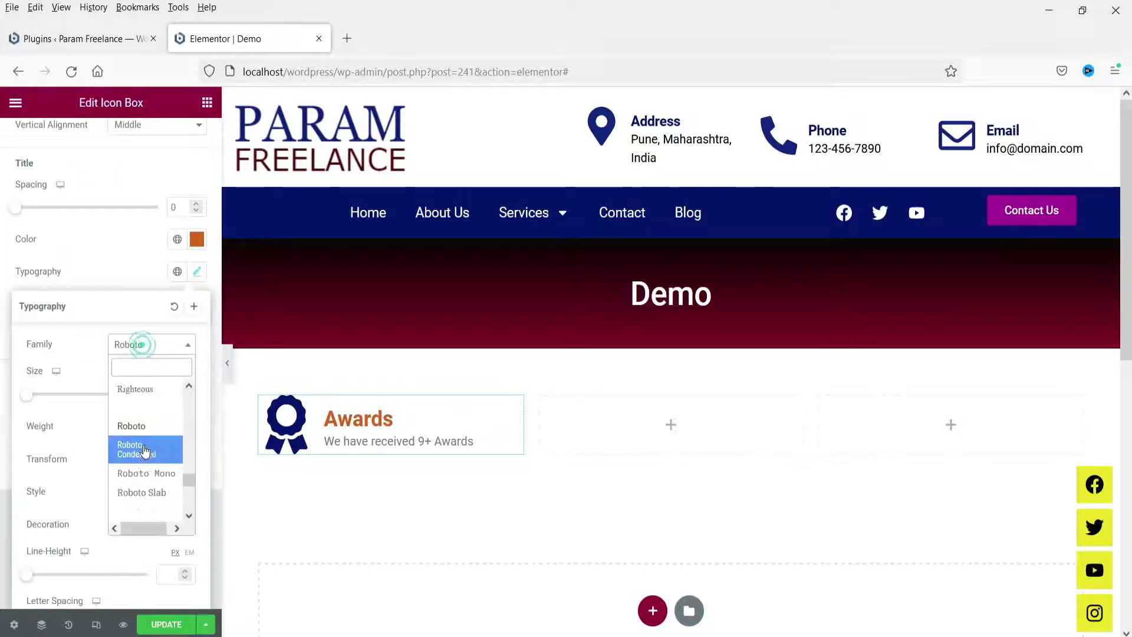
left_click(143, 446)
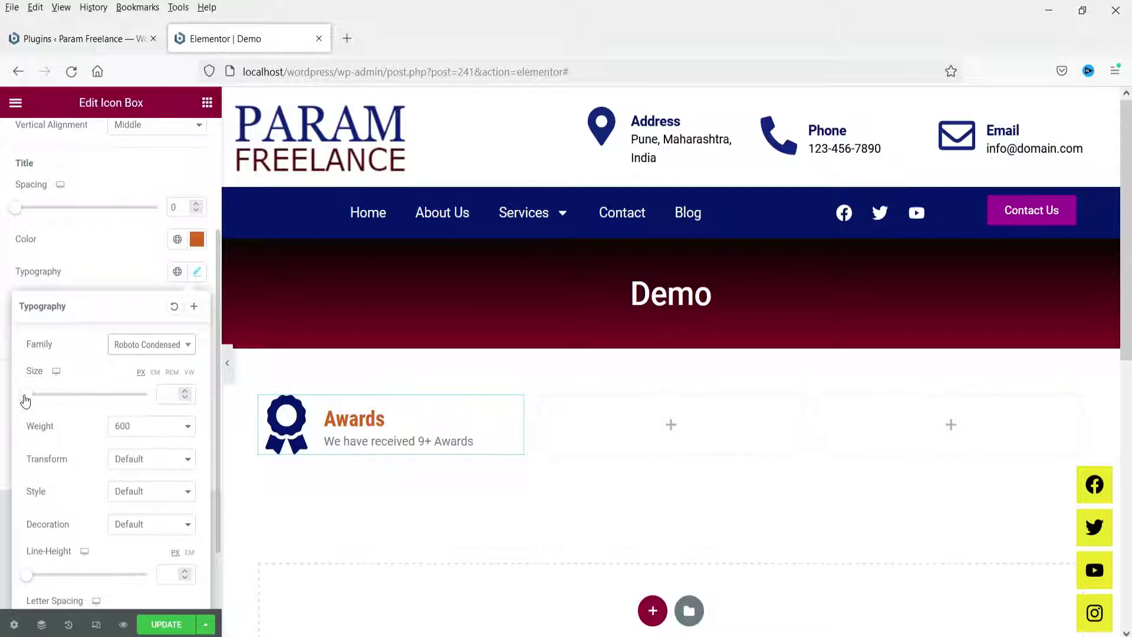
left_click_drag(25, 396, 48, 405)
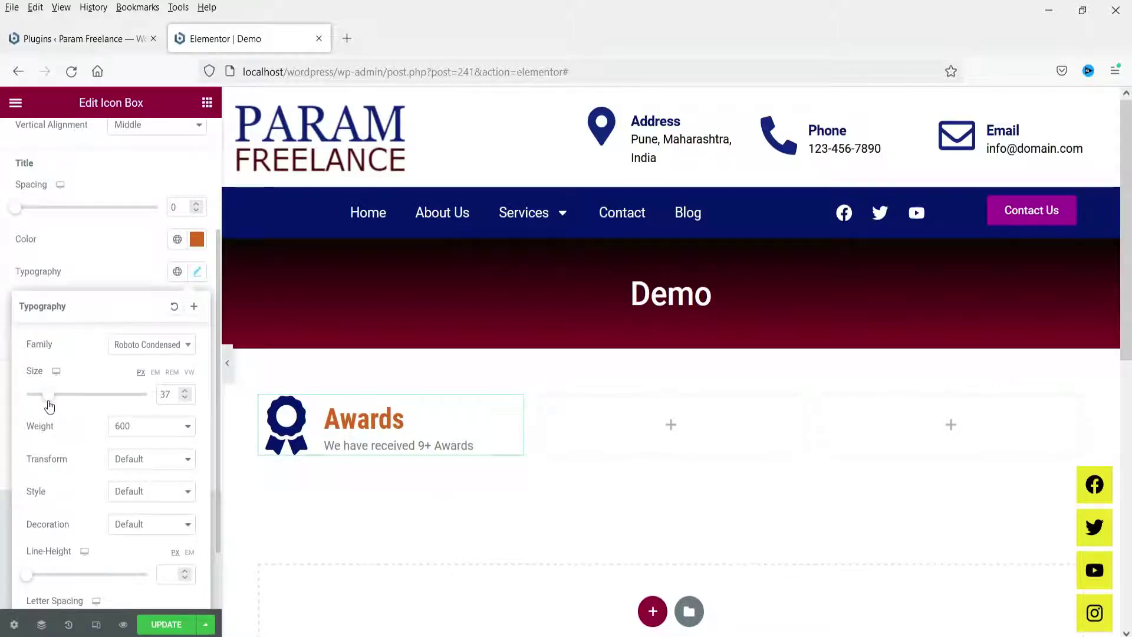
left_click(104, 274)
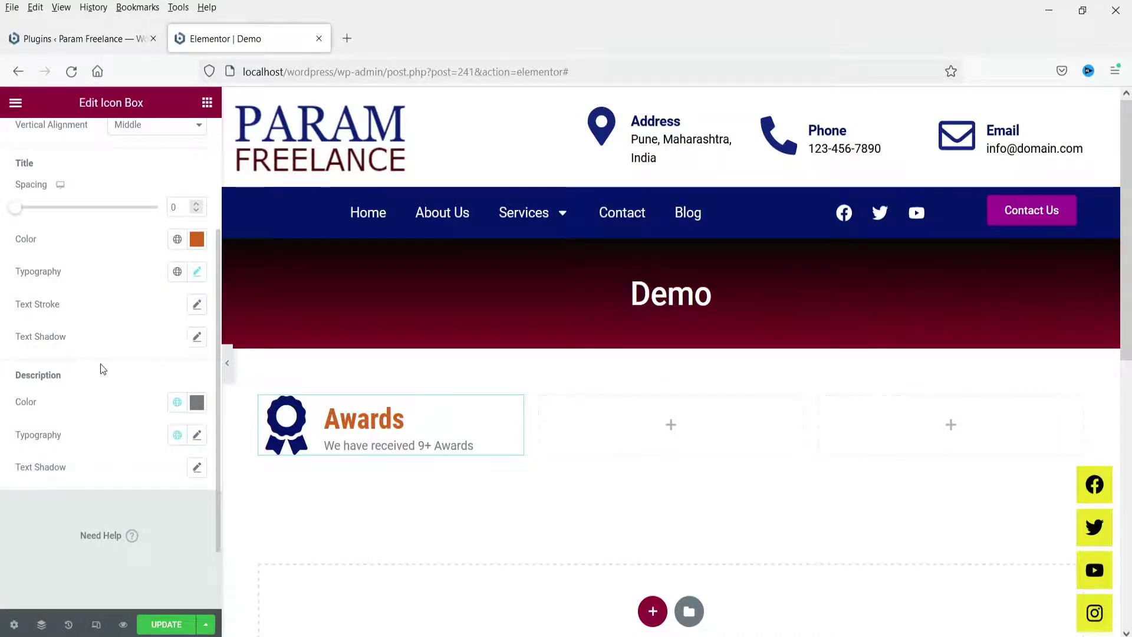
- Set the description's color to the global black and its font family to Roboto Condensed
left_click(177, 402)
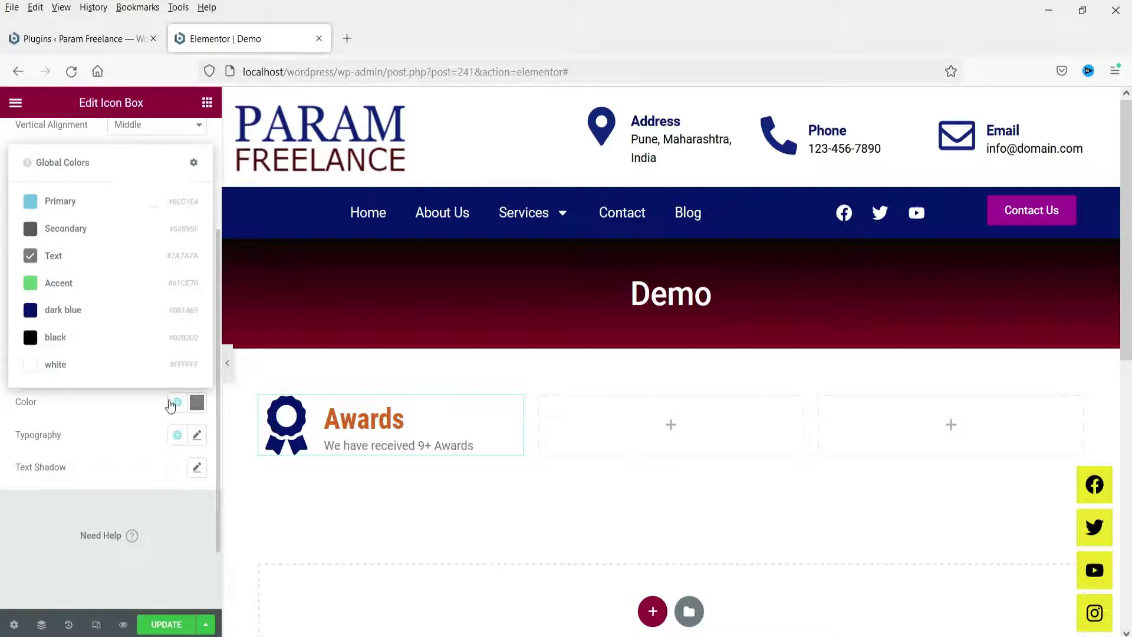
left_click(60, 337)
left_click(197, 462)
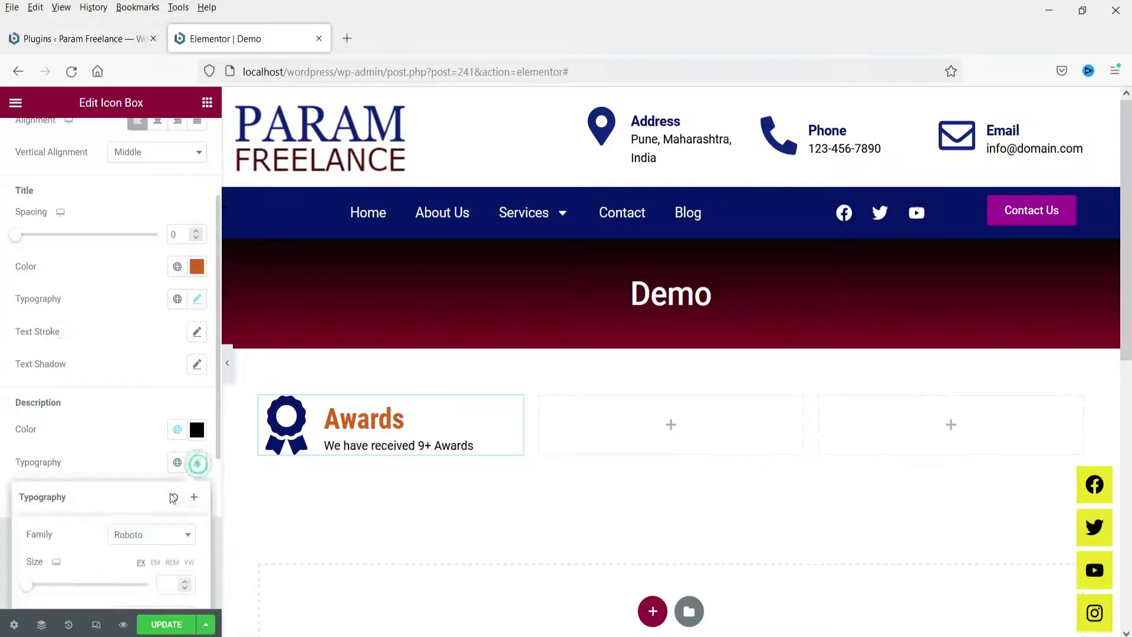
left_click(162, 541)
left_click(137, 438)
scroll(145, 448, "down", 3)
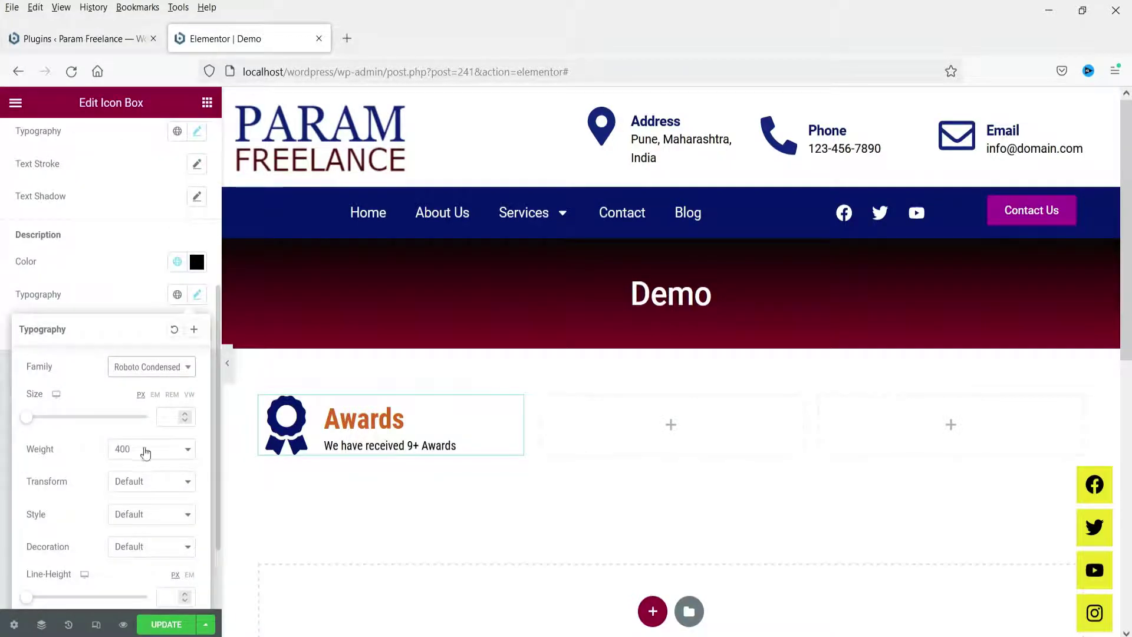
- Set the description's font size to 23 px
left_click_drag(28, 419, 43, 423)
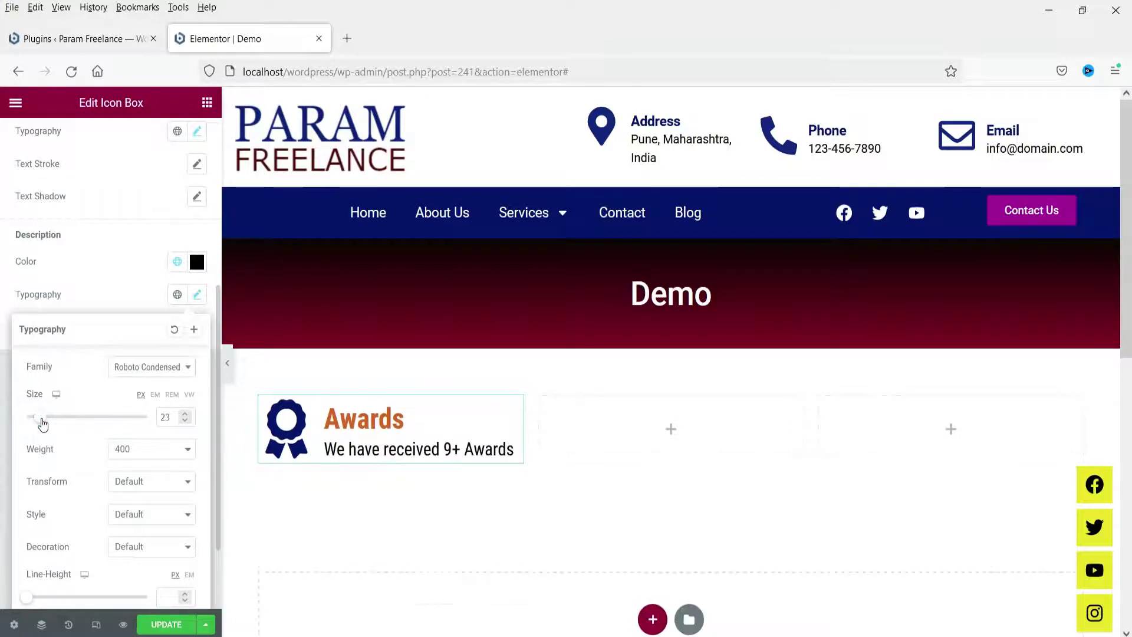
left_click(216, 434)
left_click(389, 408)
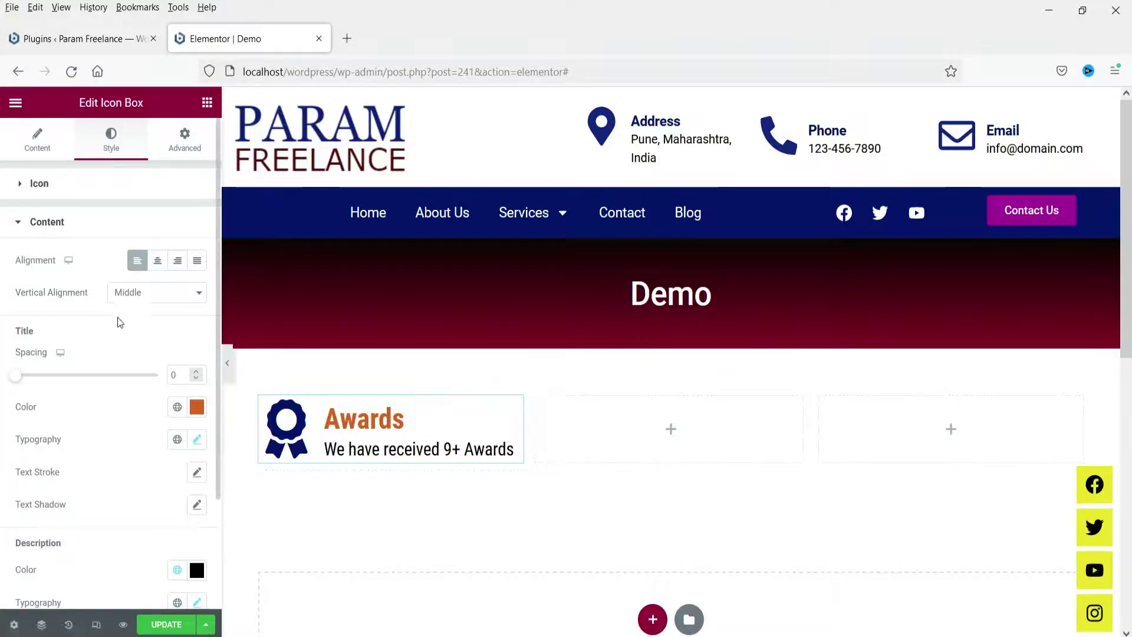
- Set the award icon's hover primary color to the global Accent green
left_click(68, 222)
left_click(83, 180)
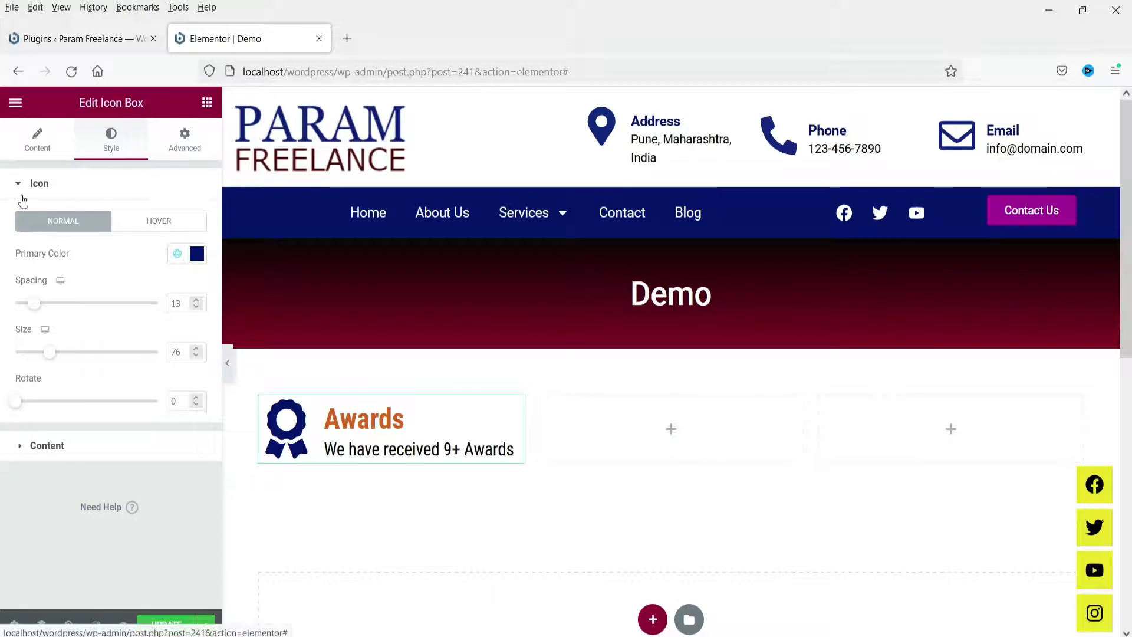
left_click(148, 232)
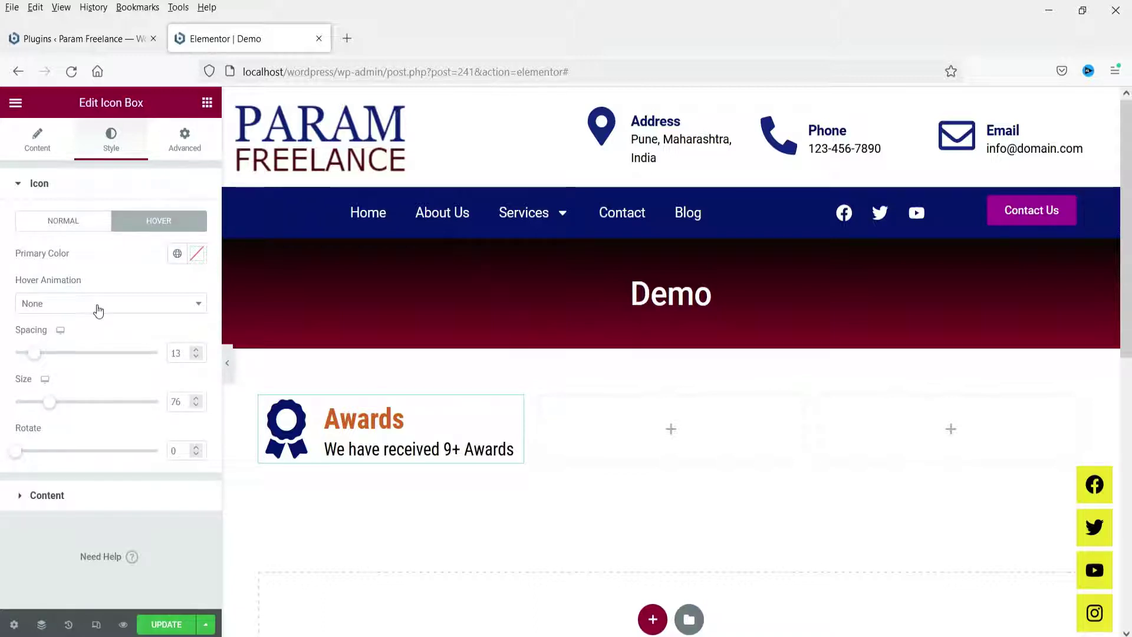
left_click(98, 311)
left_click(186, 256)
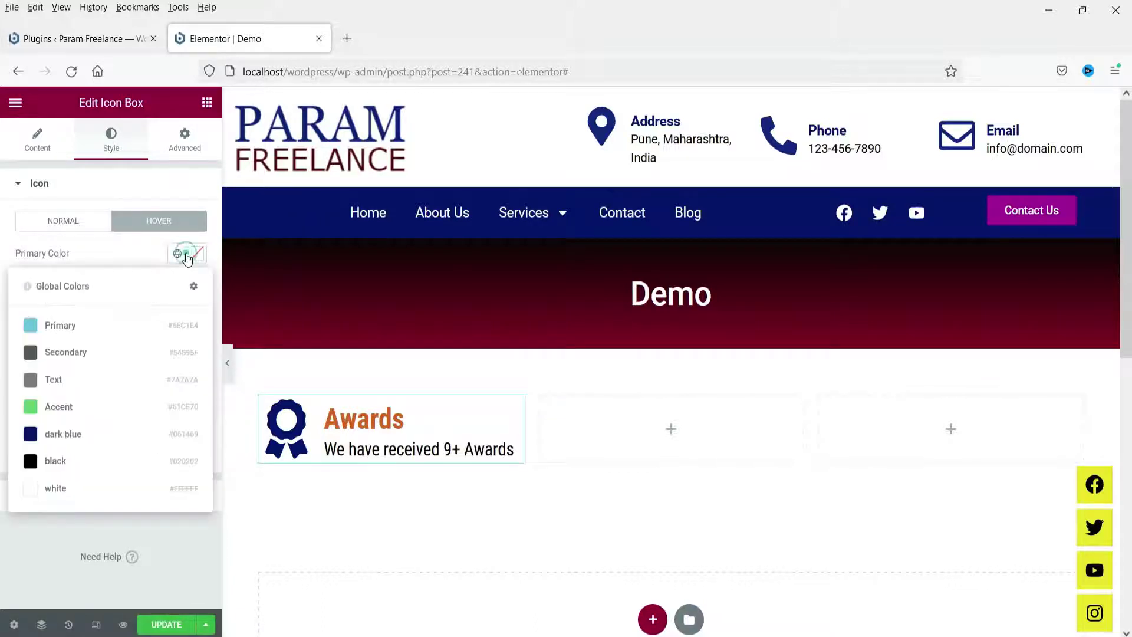
left_click(83, 408)
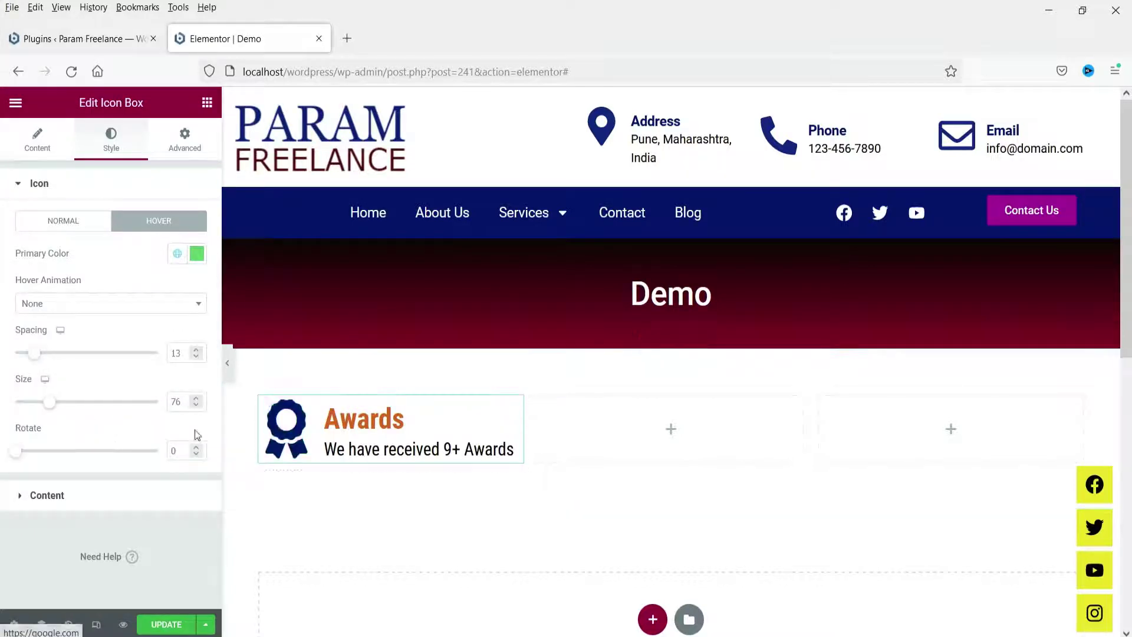
- Try hover animations such as Shrink and Pulse Grow on the award icon and set it to Pulse Shrink
left_click(71, 302)
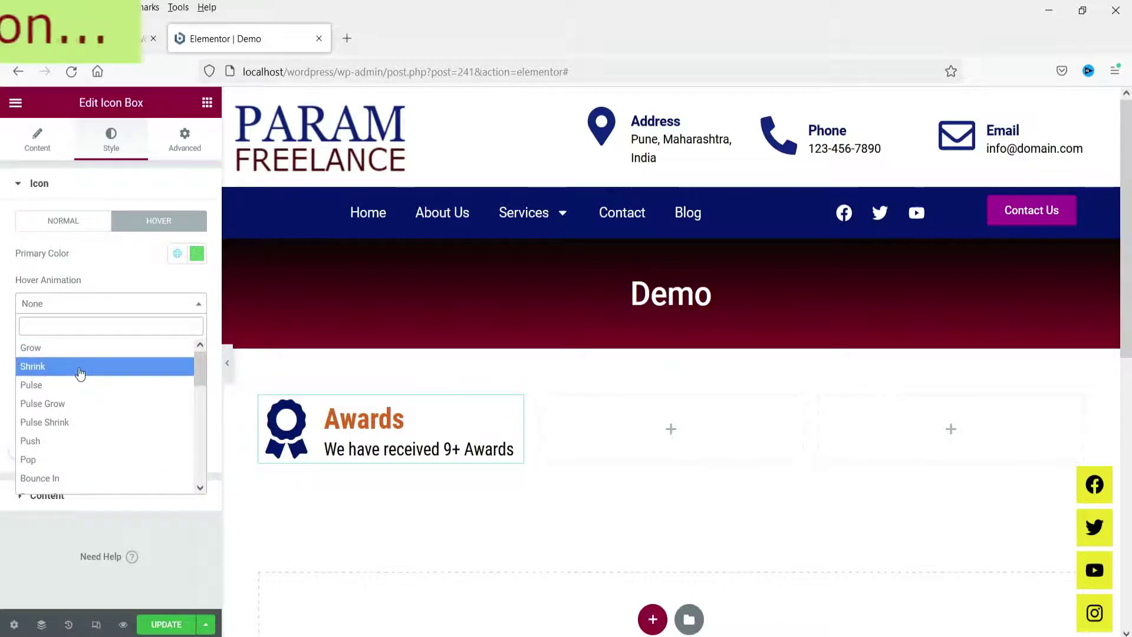
left_click(79, 369)
left_click(90, 304)
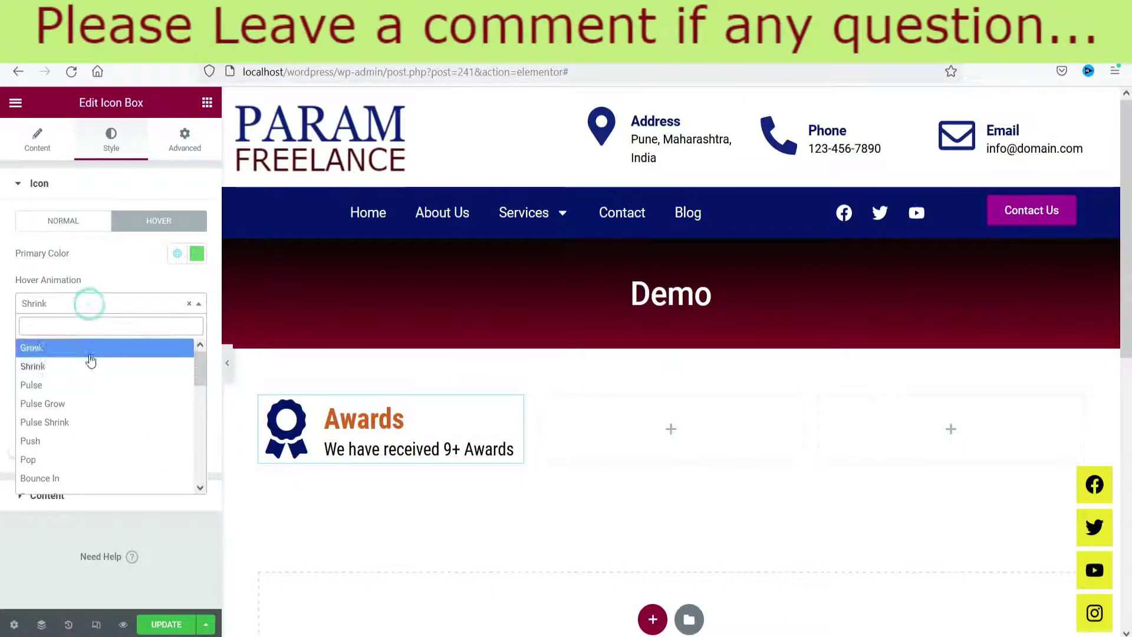
left_click(89, 355)
left_click(97, 304)
left_click(96, 403)
left_click(108, 303)
left_click(86, 422)
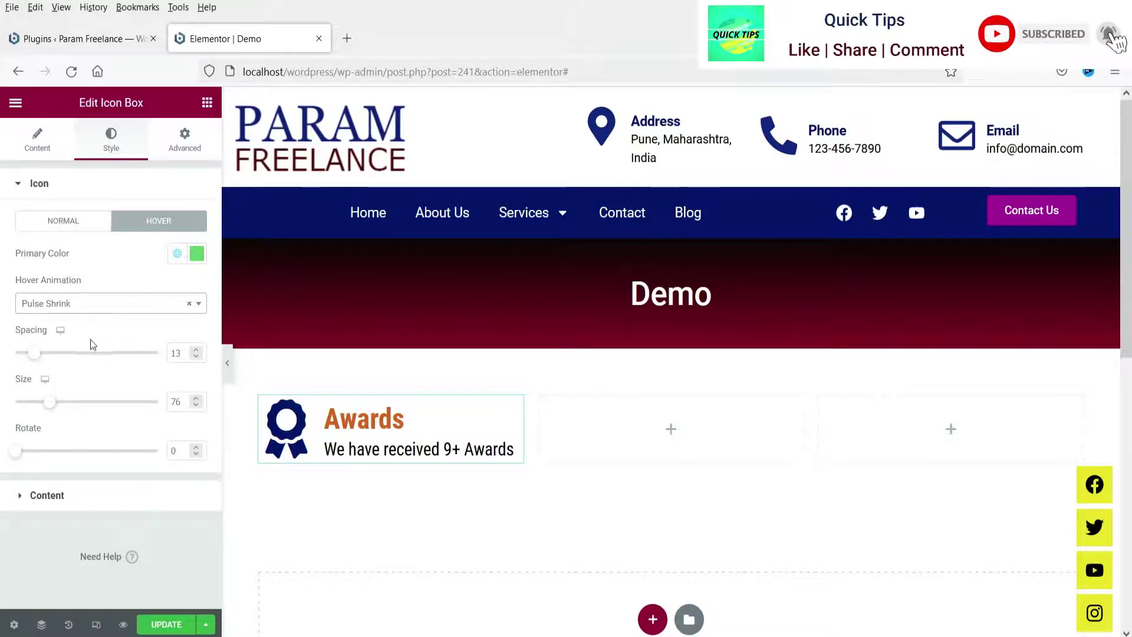
left_click(79, 497)
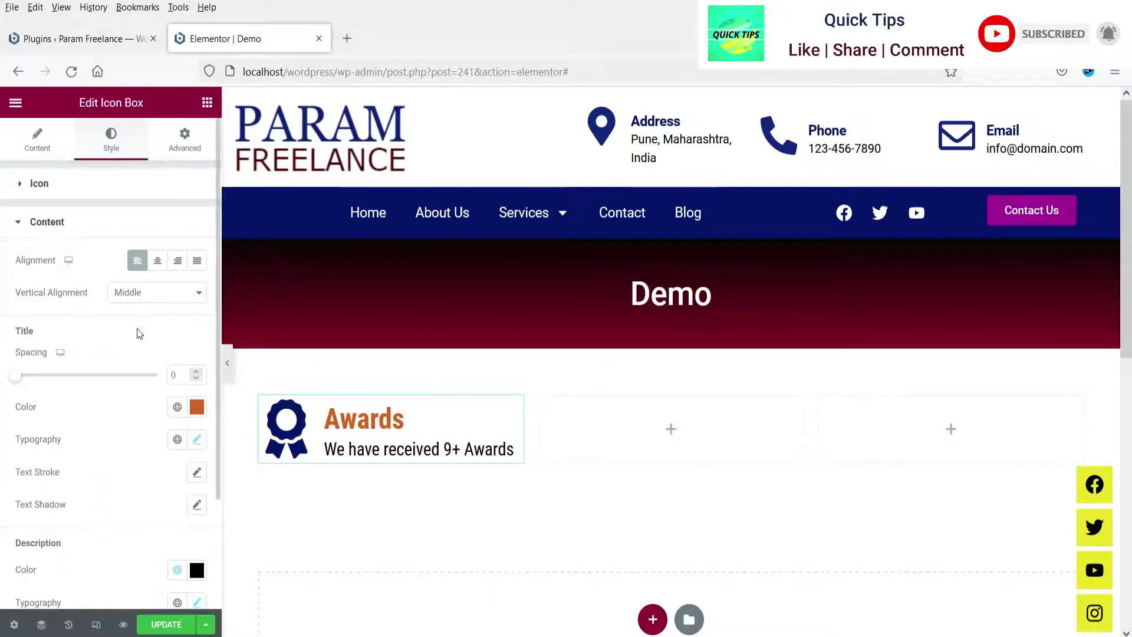
left_click(76, 229)
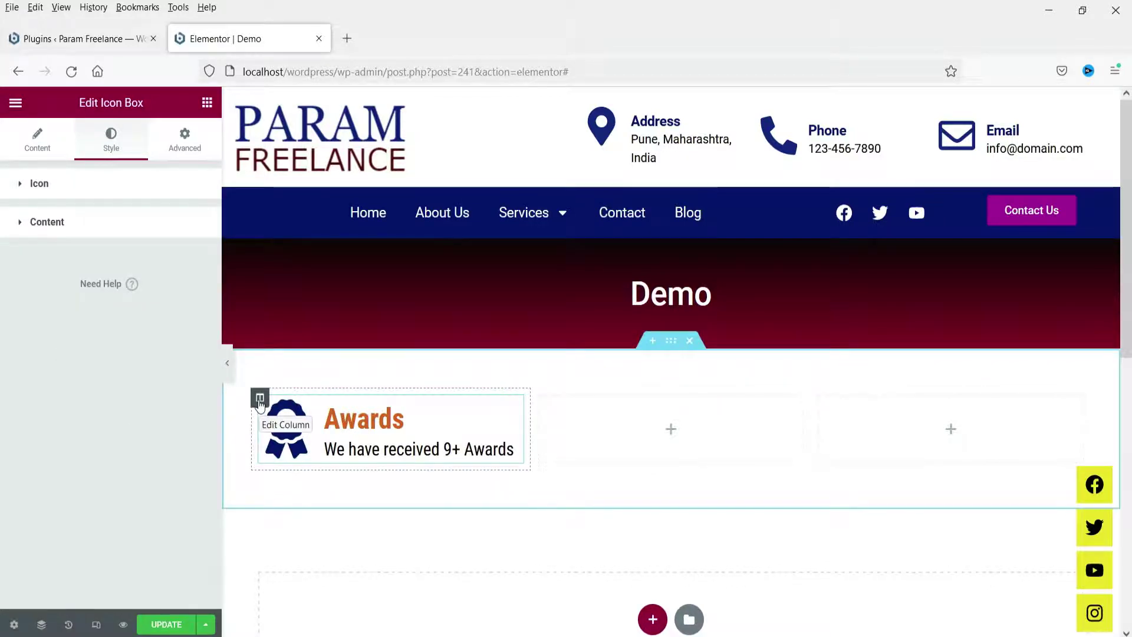
- Give the column holding the Awards icon box a padding of 20 px on all sides
left_click(260, 401)
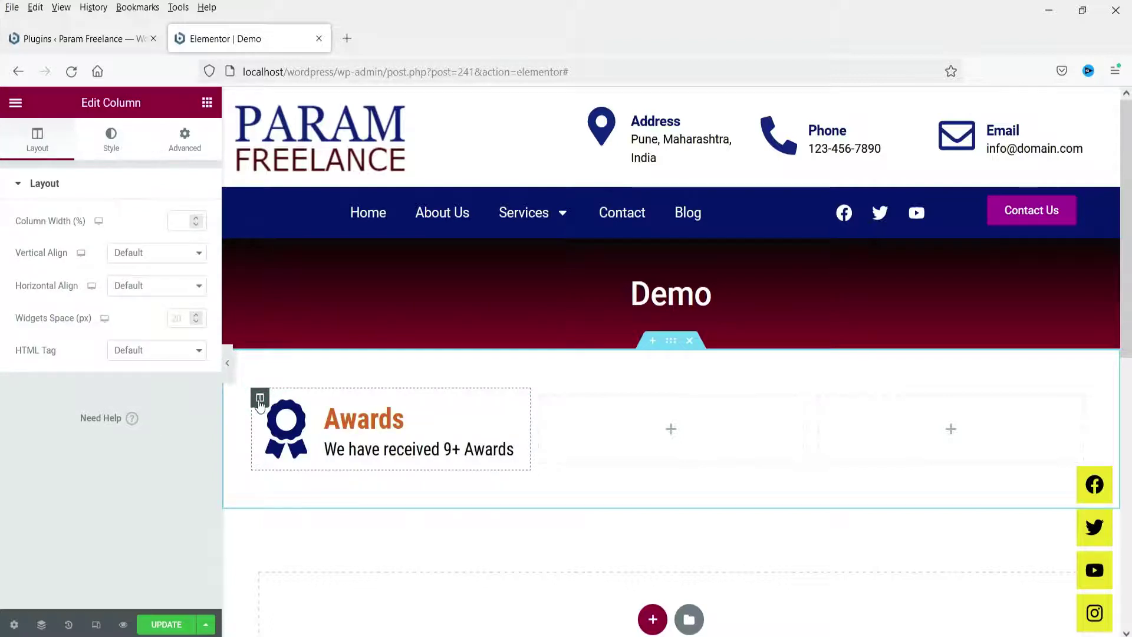
left_click(194, 147)
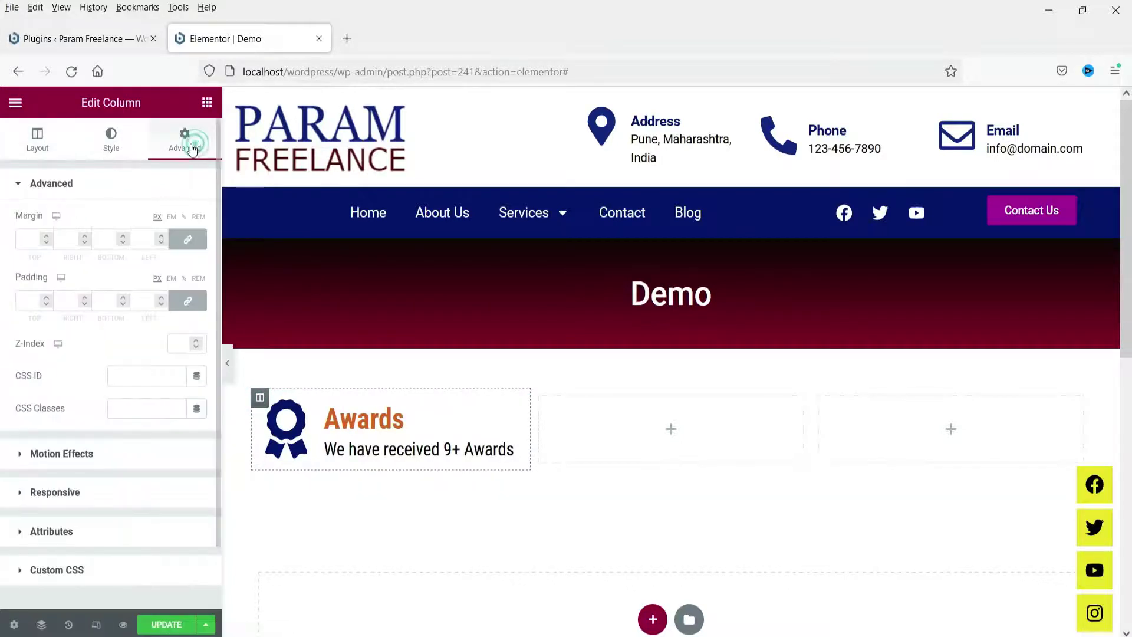
type("20")
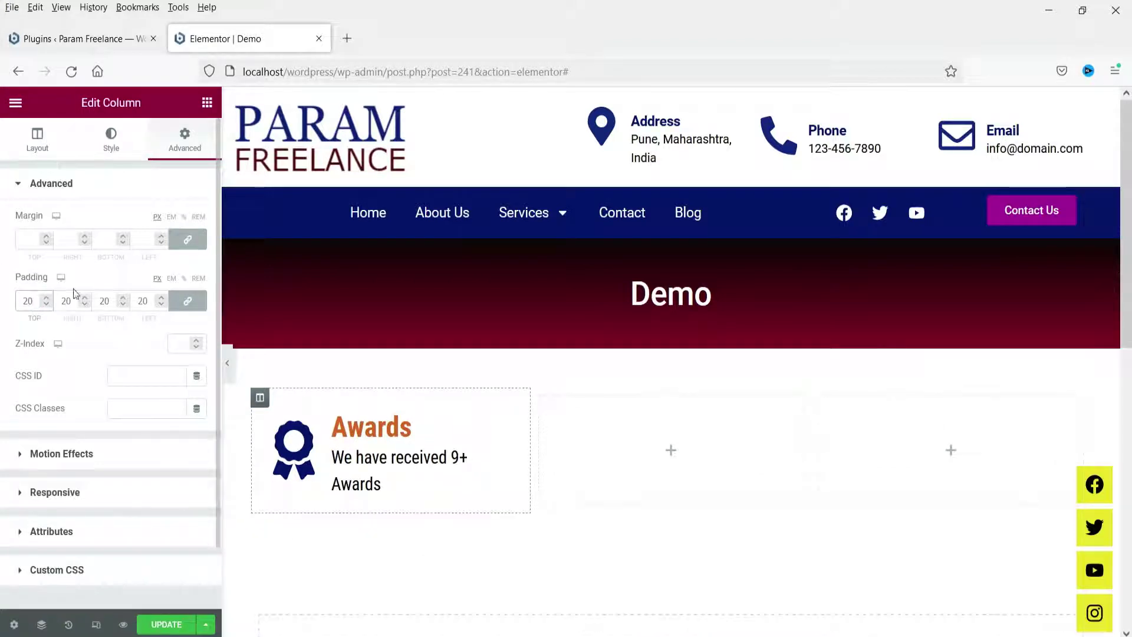
- Add a solid border of width 1 in the global dark blue to the Awards column and preview it
left_click(109, 142)
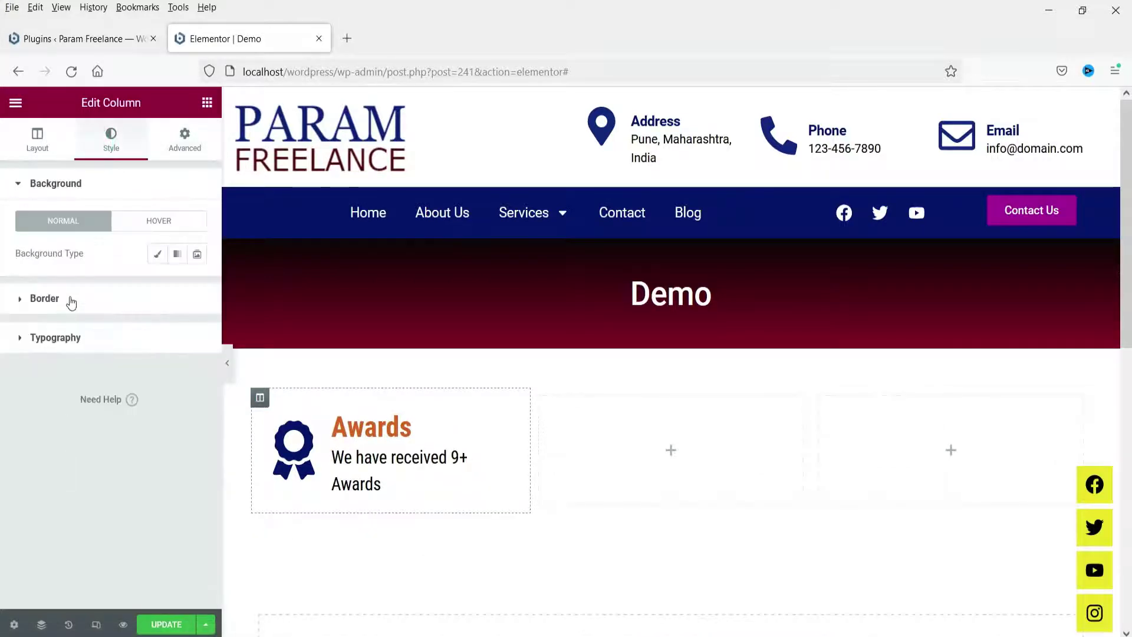
left_click(44, 298)
left_click(134, 293)
left_click(144, 332)
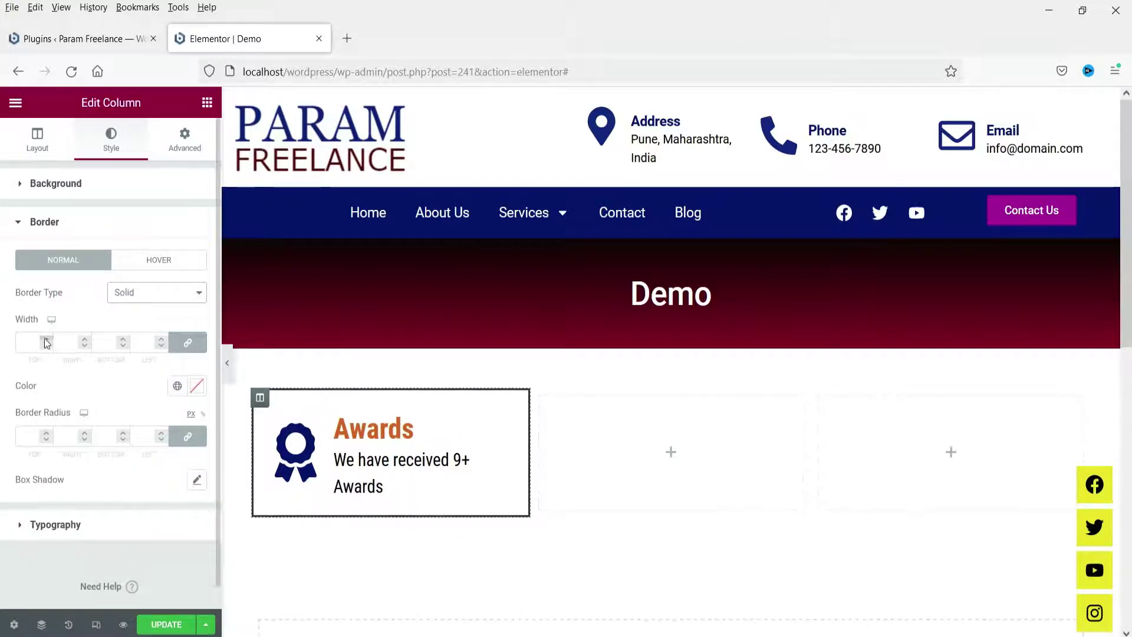
left_click(46, 341)
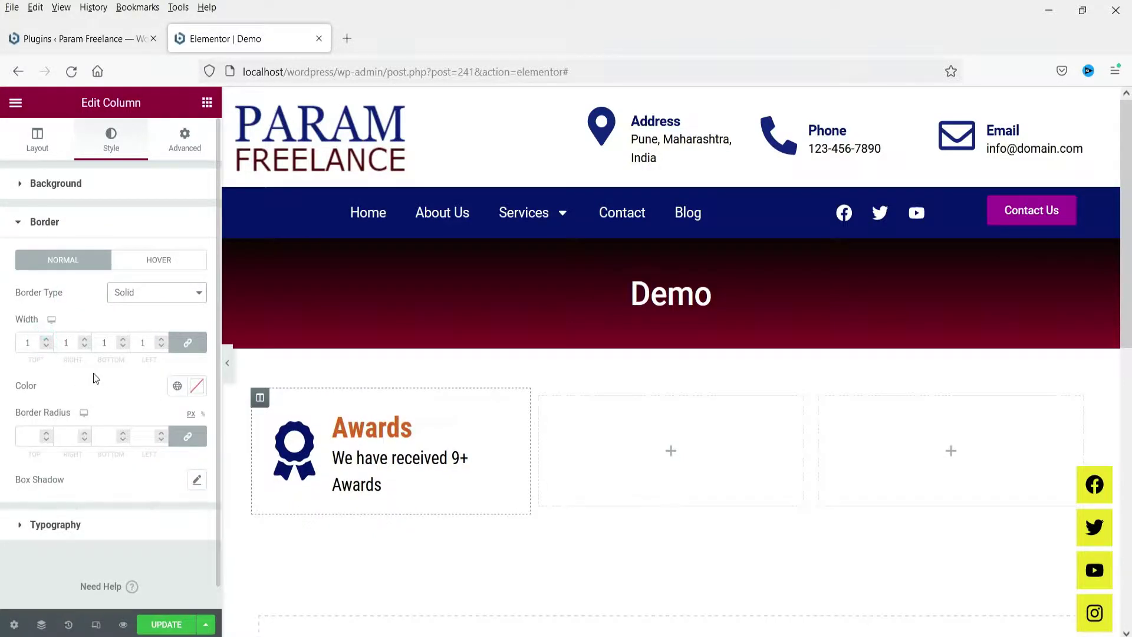
left_click(177, 385)
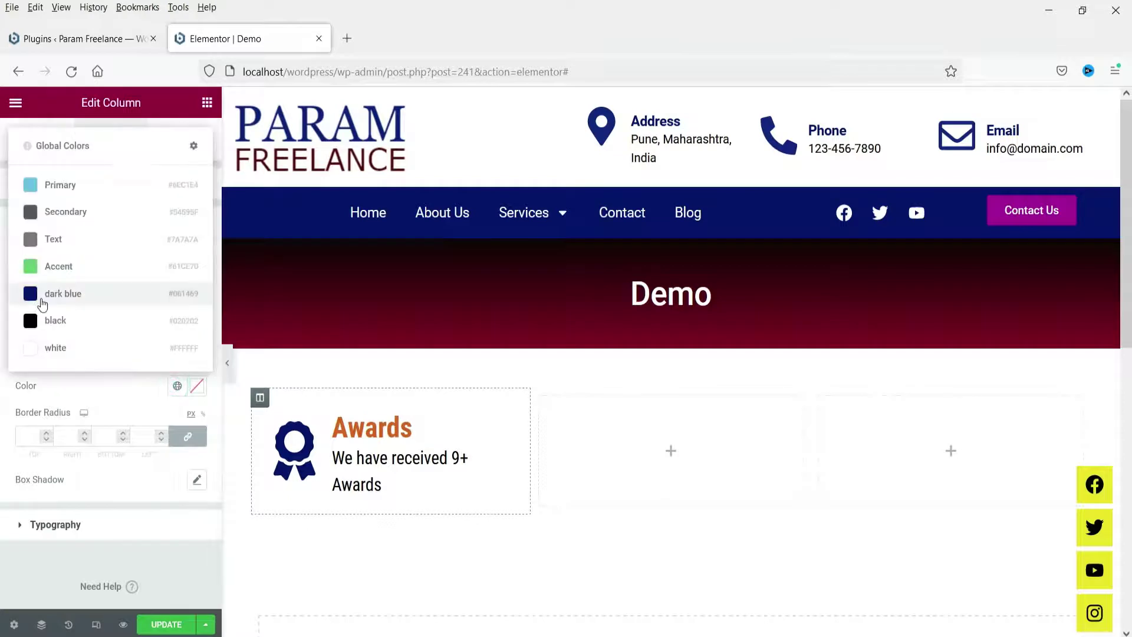
left_click(41, 298)
left_click(227, 363)
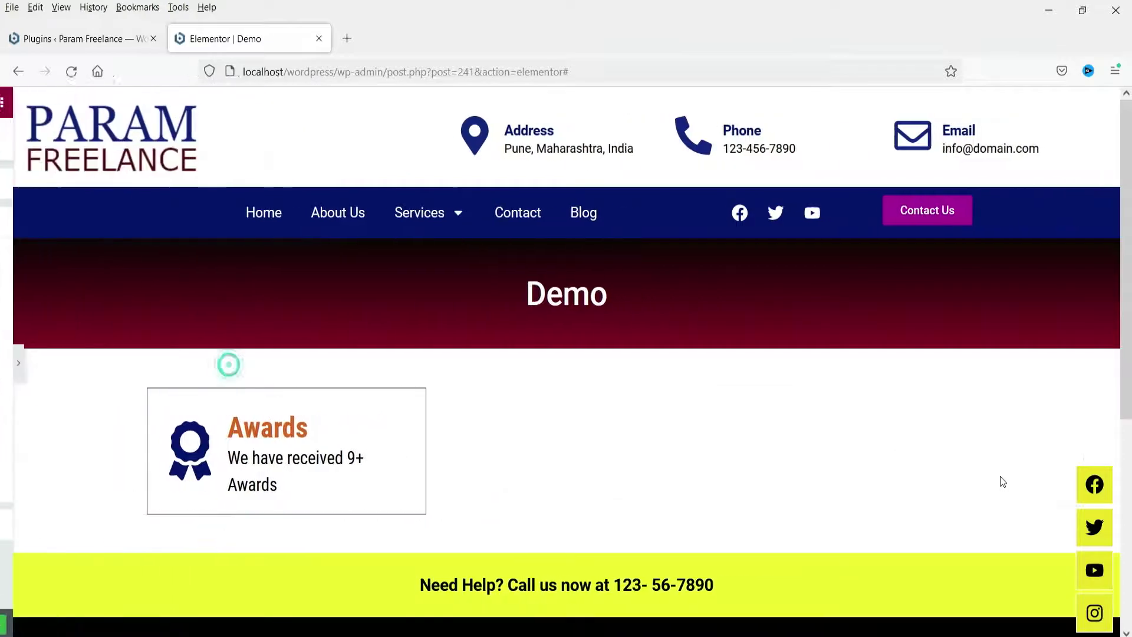
left_click(8, 365)
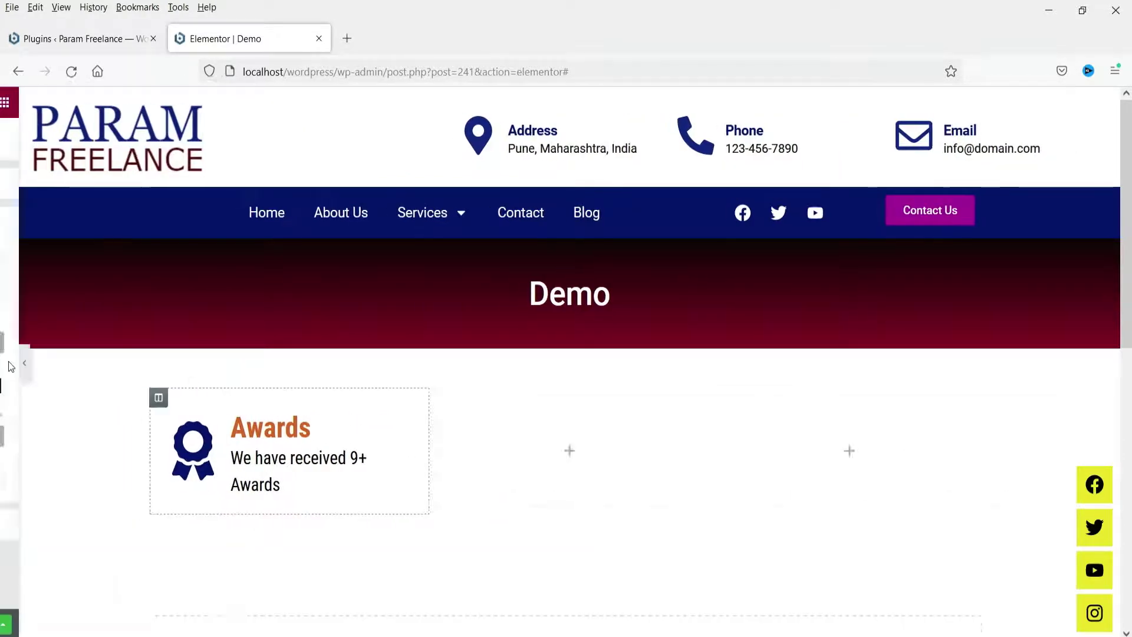
- Round the Awards column's border with a radius of 20 px on all corners and preview the page
left_click(28, 434)
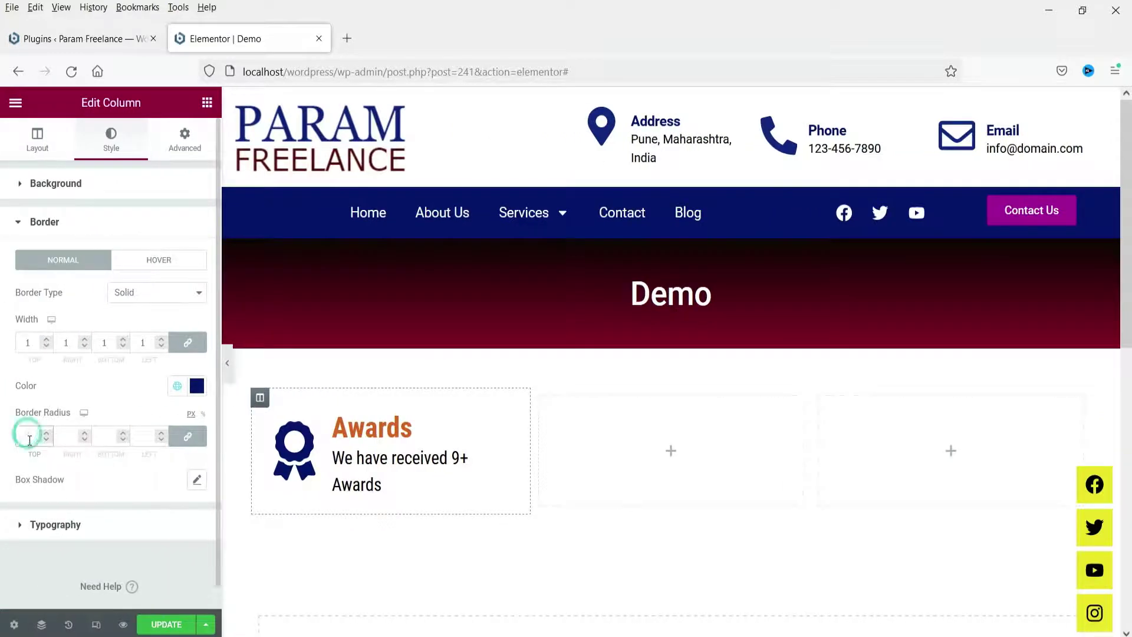
type("20")
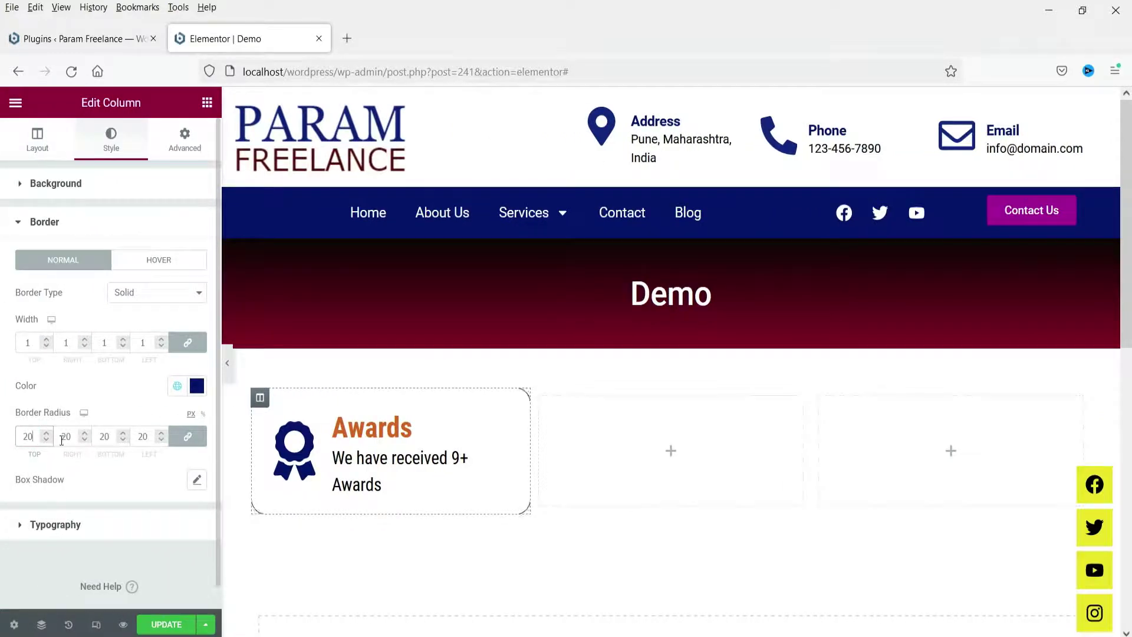
left_click(227, 362)
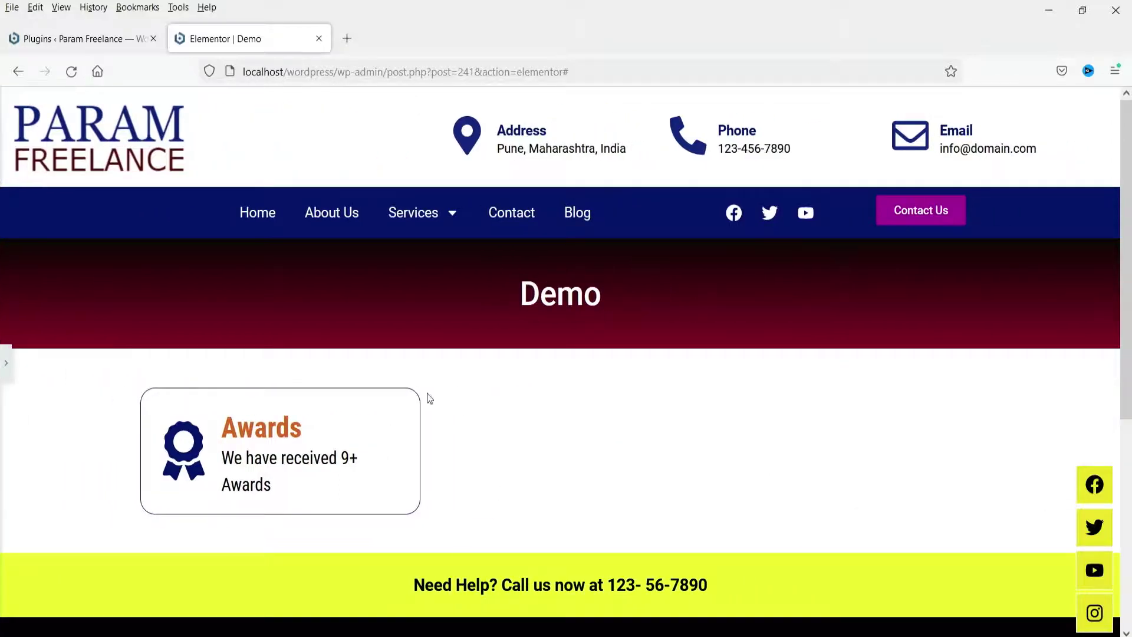
left_click(7, 363)
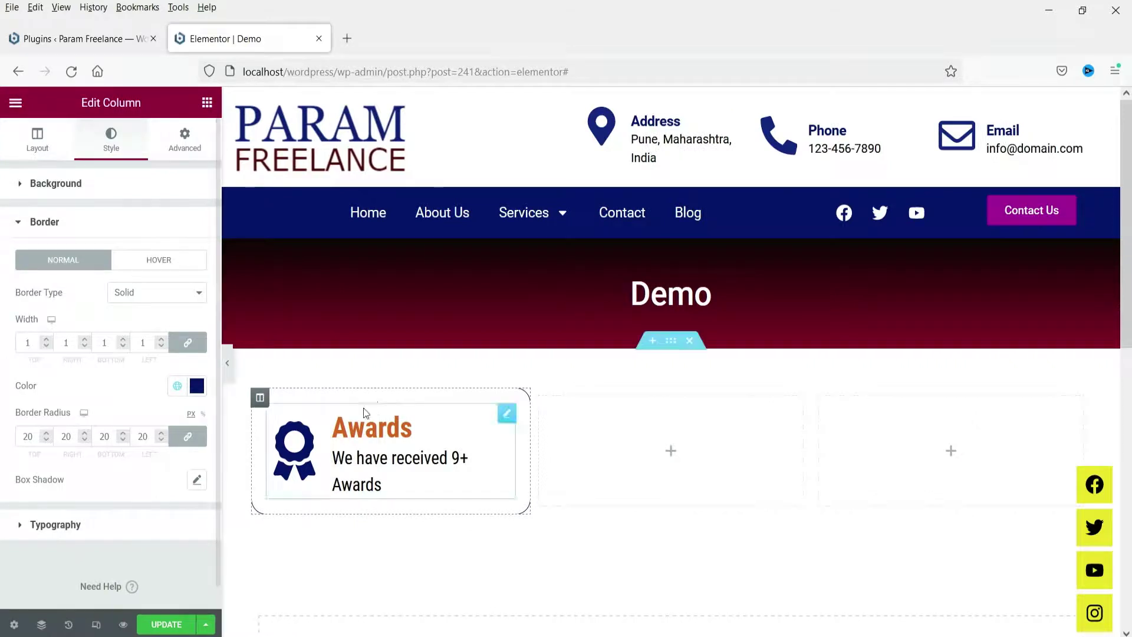
- Give the Awards column a classic hover background in light pink #FEECEC and preview the hover effect
left_click(154, 263)
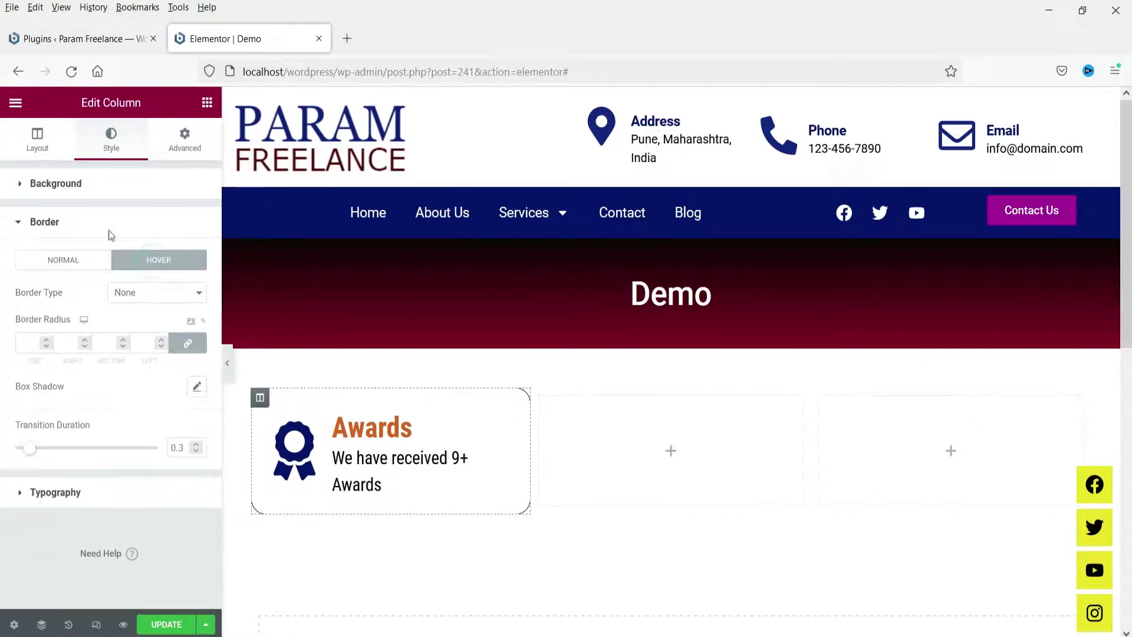
left_click(116, 188)
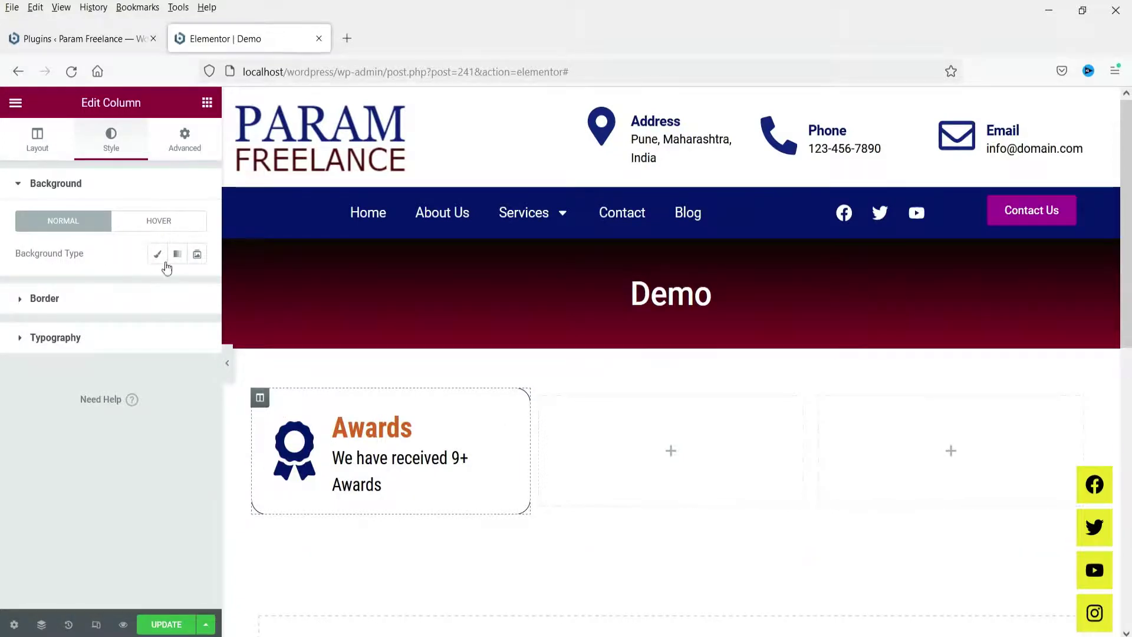
left_click(136, 229)
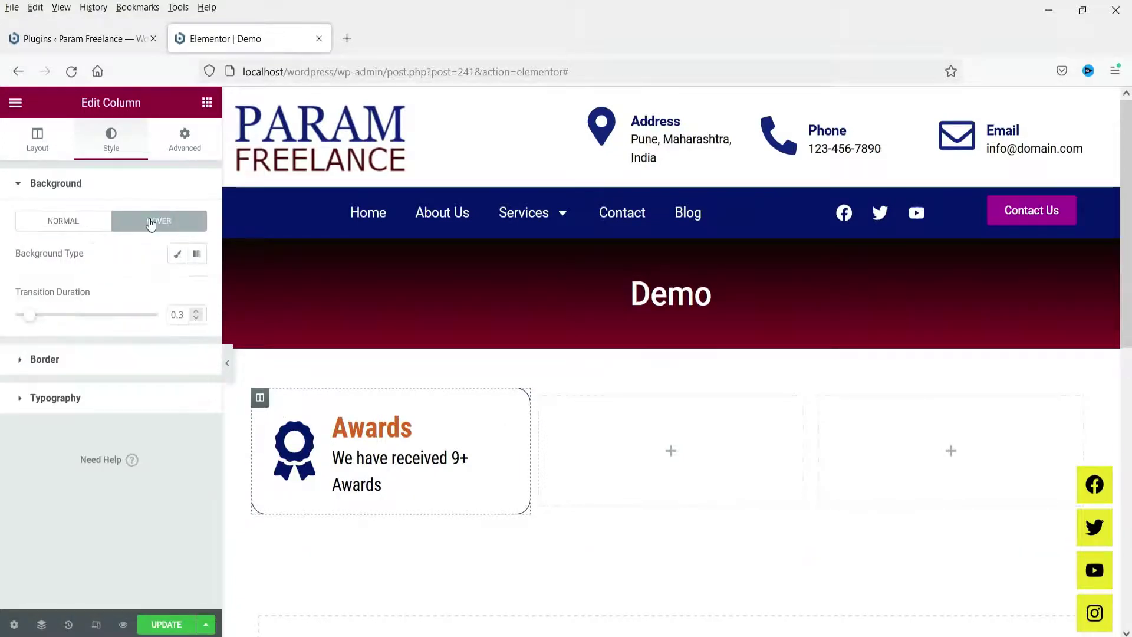
left_click(175, 254)
left_click(197, 286)
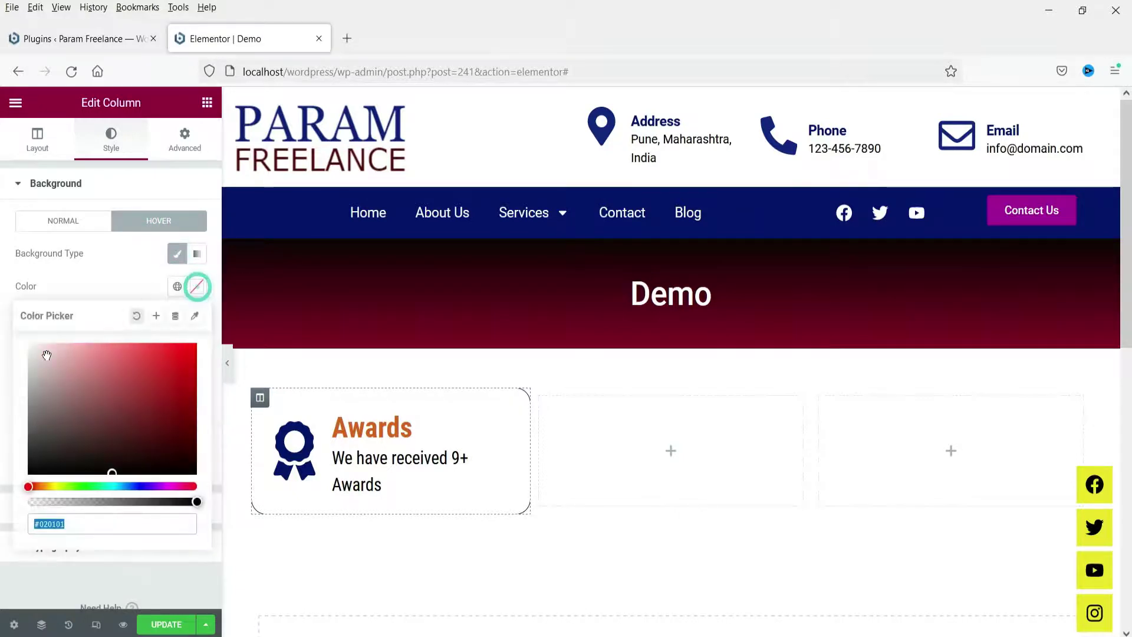
left_click(39, 347)
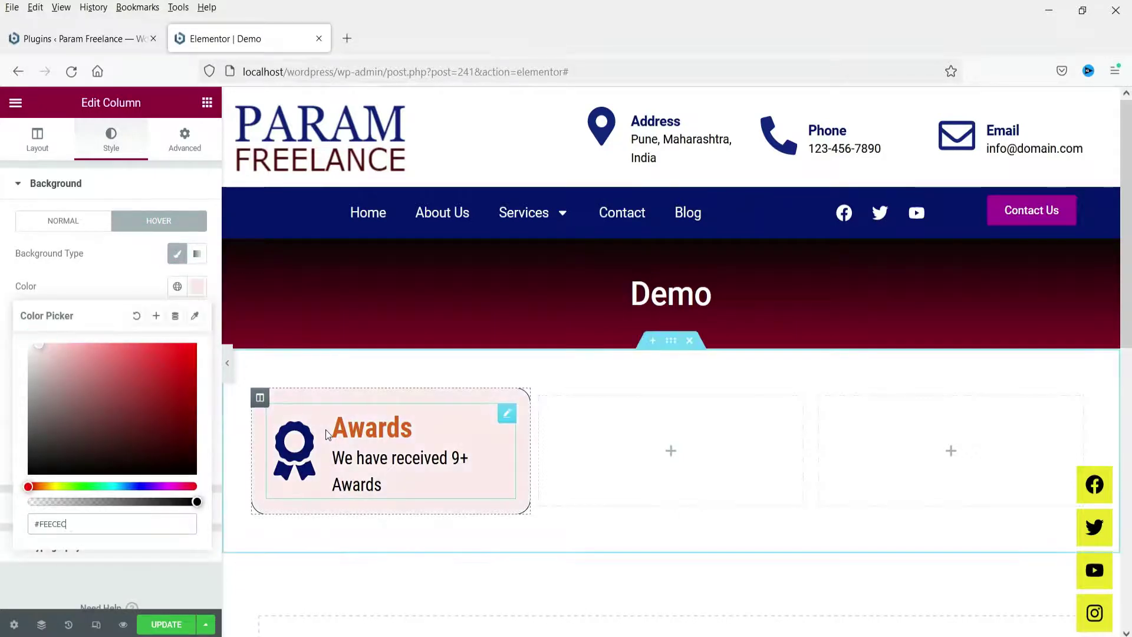
left_click(226, 366)
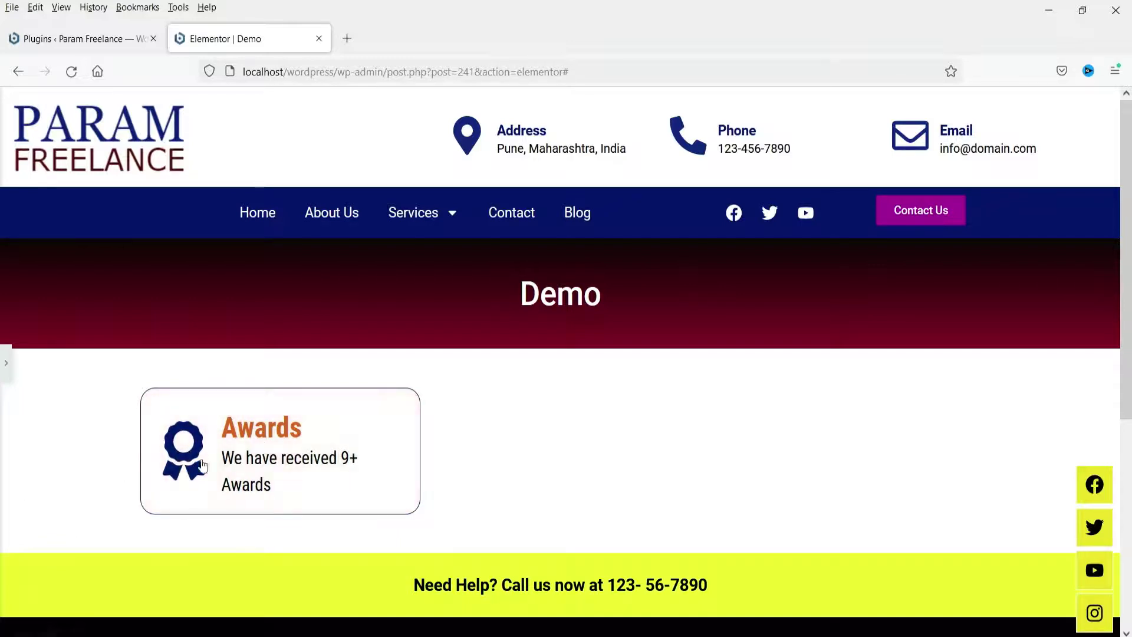
left_click(9, 372)
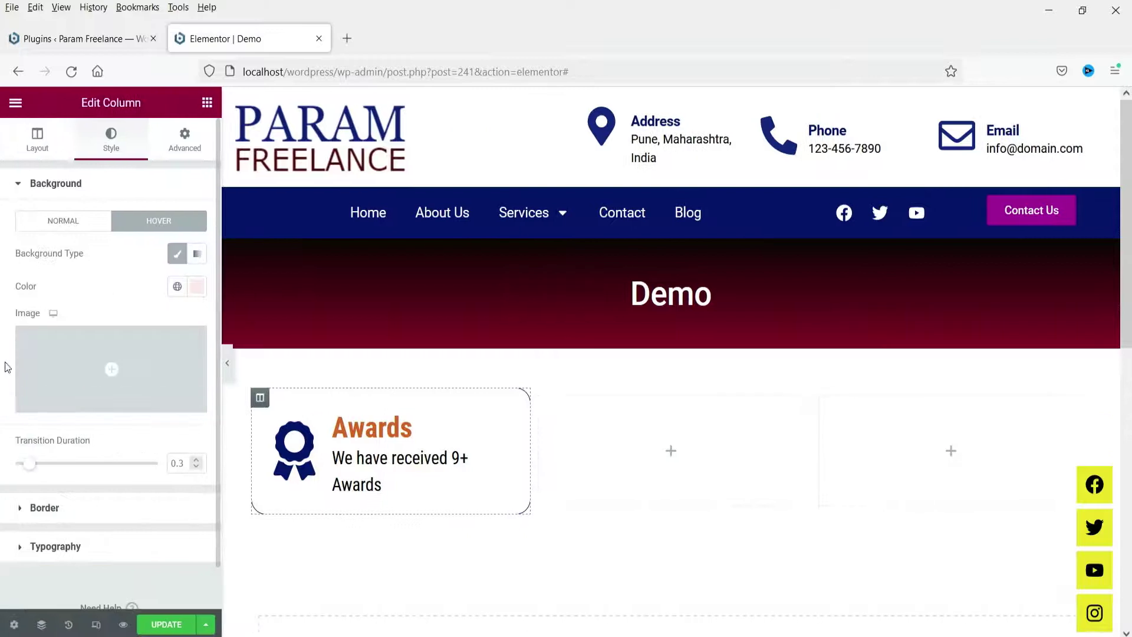
- Save the page updates and open the live Demo page in a new tab to check the Awards box
left_click(58, 509)
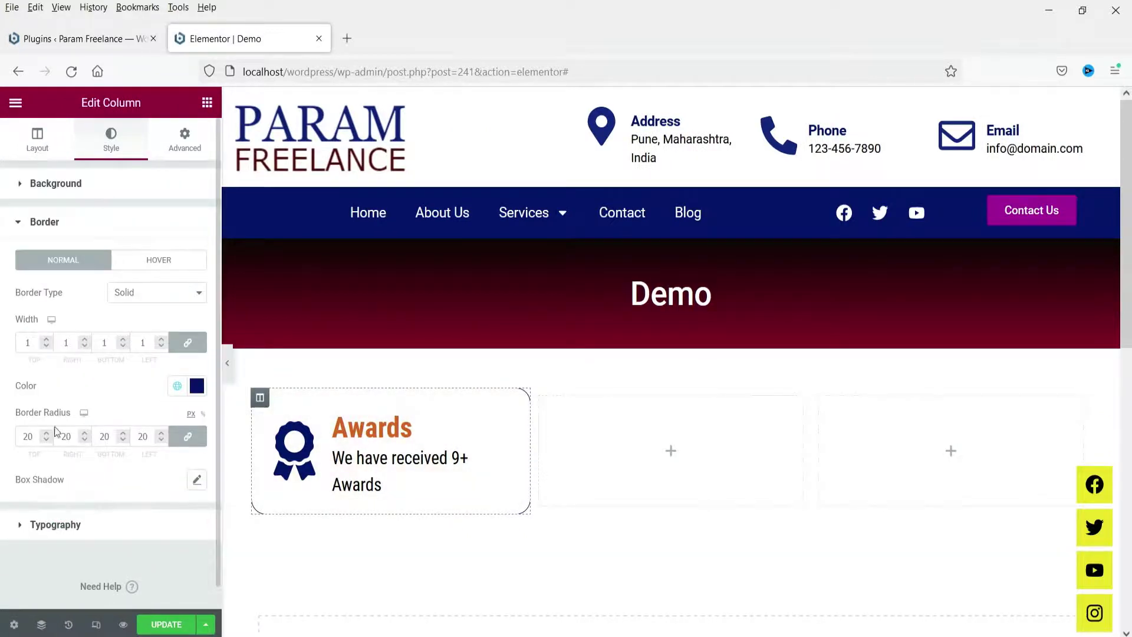
left_click(407, 435)
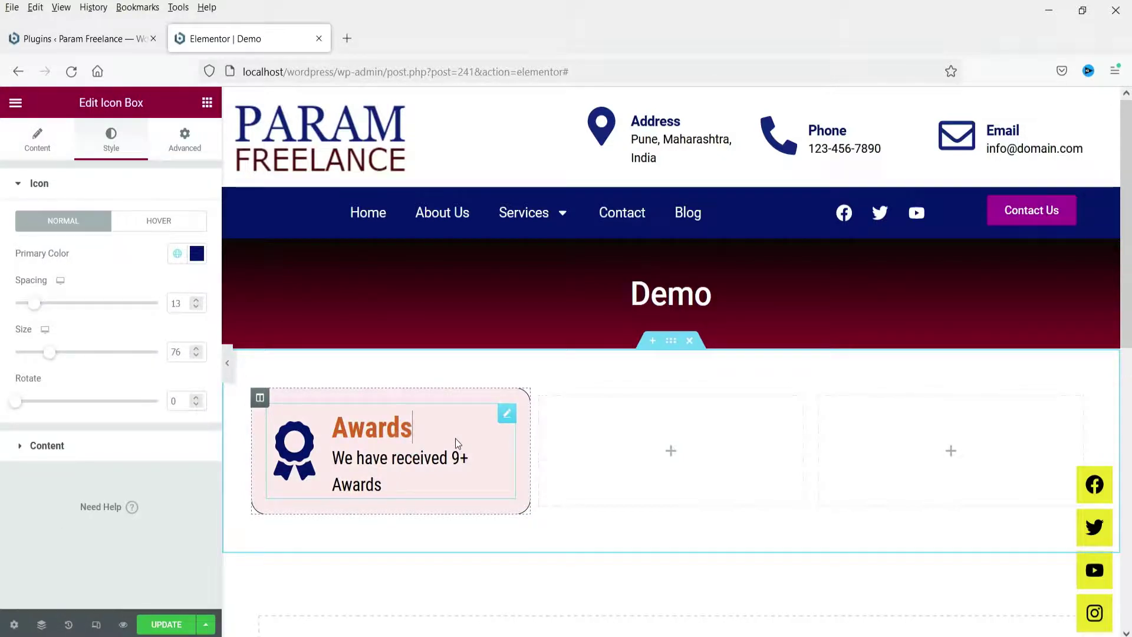
left_click(163, 624)
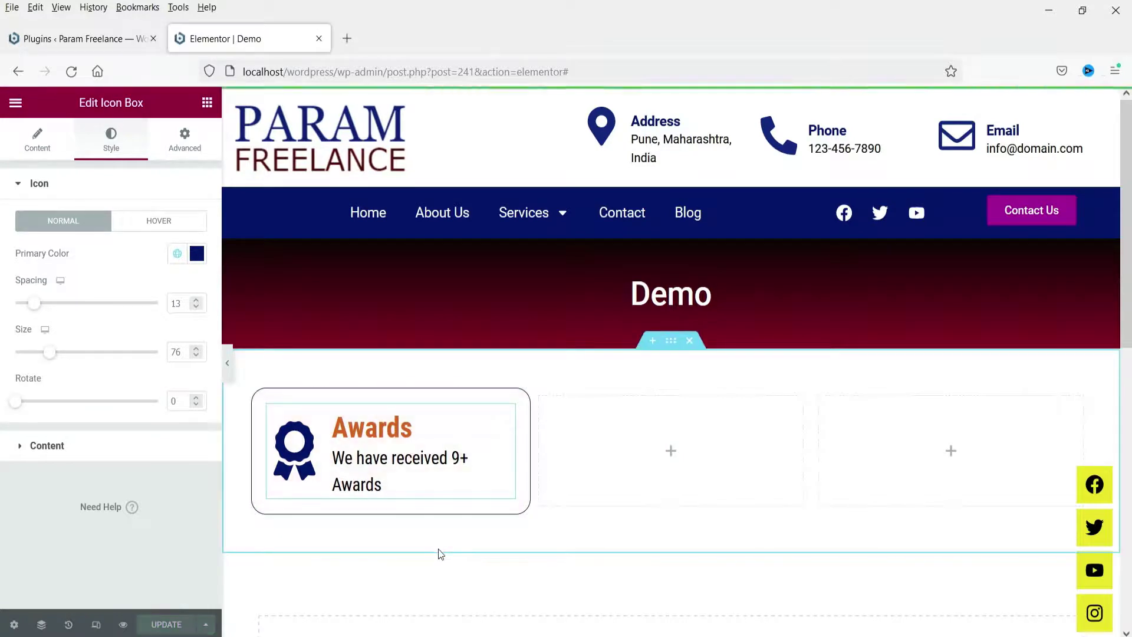
left_click(16, 103)
right_click(70, 337)
left_click(127, 351)
scroll(749, 441, "down", 3)
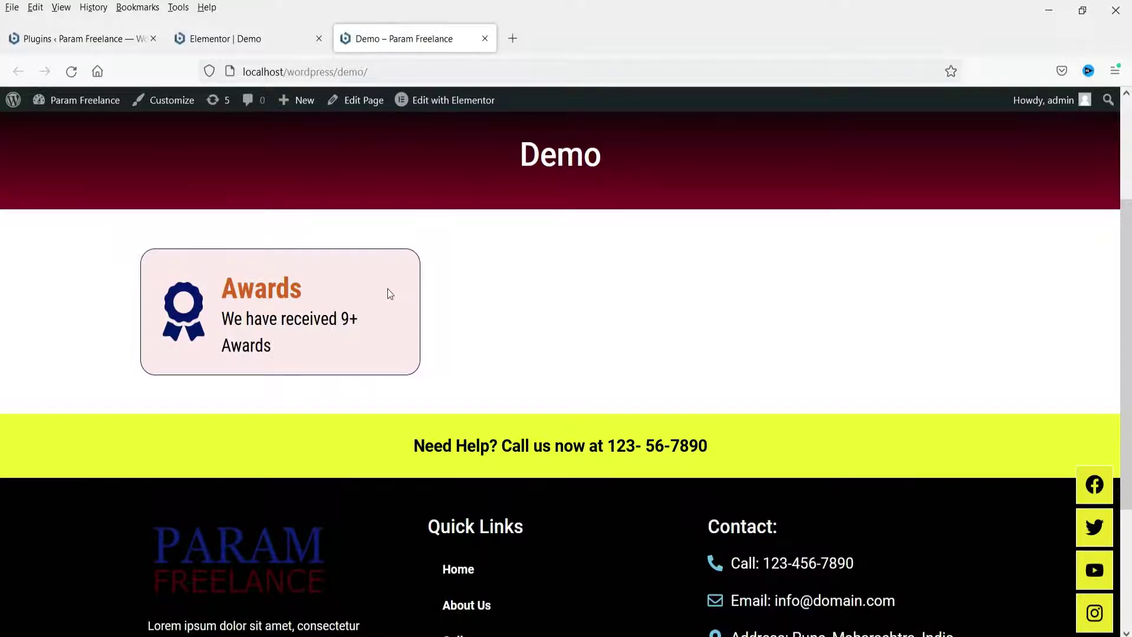
- Switch to the installed plugins page and activate the ElementsKit Lite plugin
key("ctrl+shift+Tab")
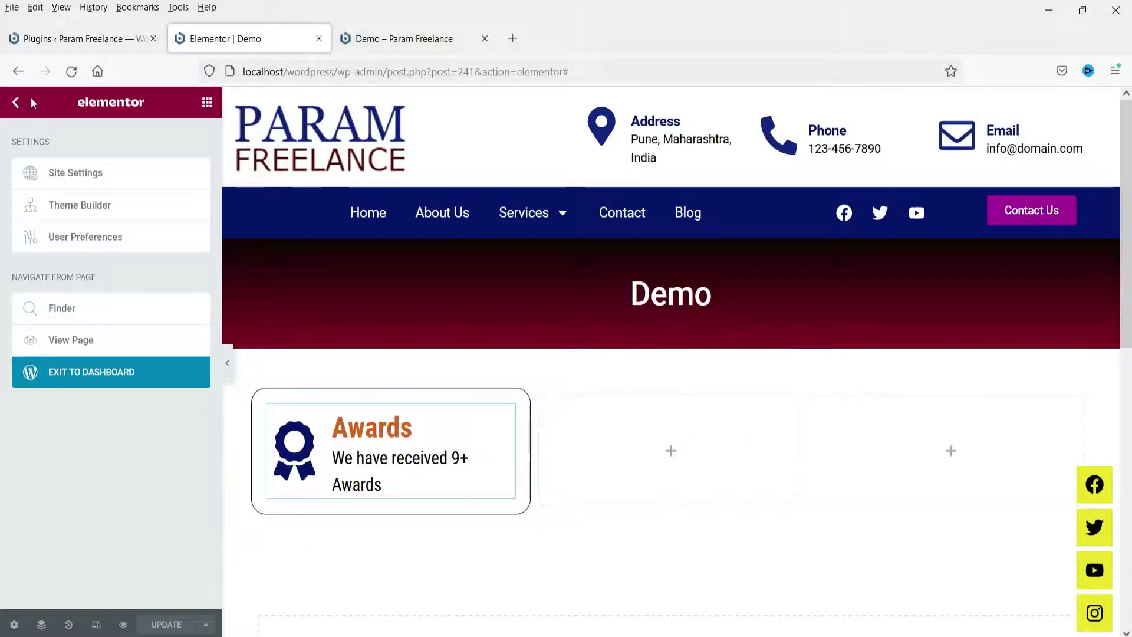
left_click(61, 39)
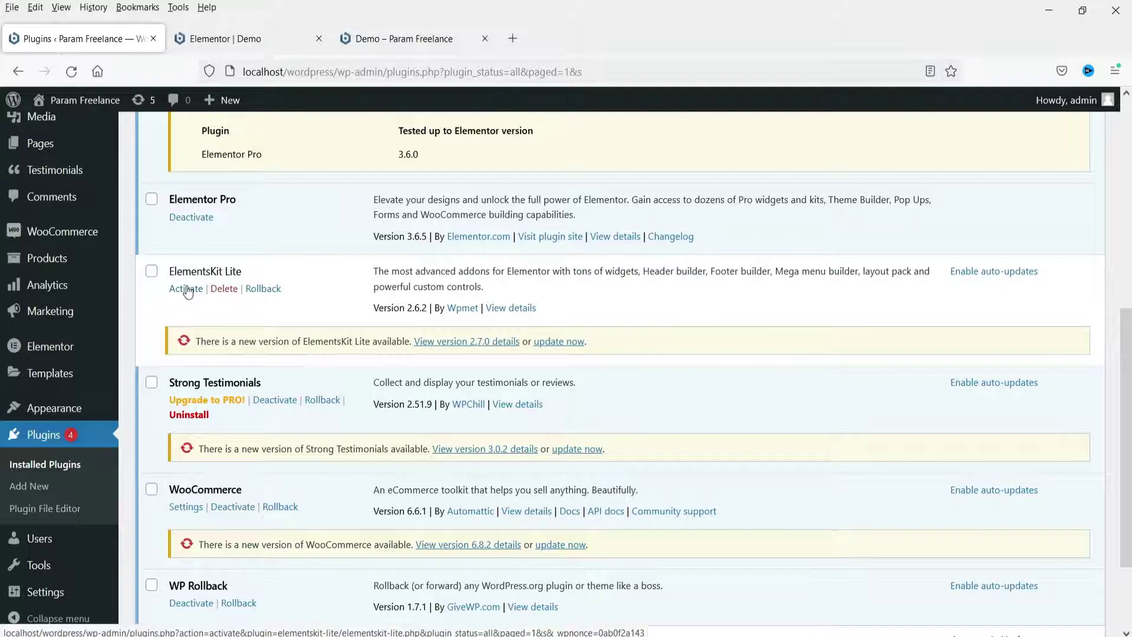
scroll(201, 243, "up", 7)
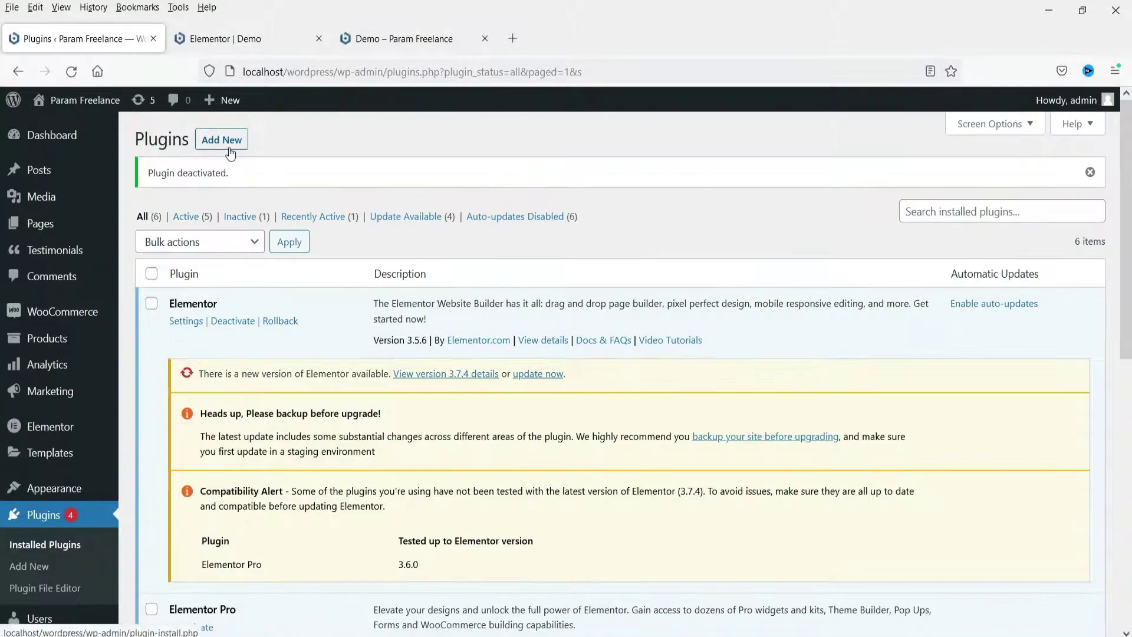
scroll(259, 435, "down", 4)
left_click_drag(260, 435, 168, 435)
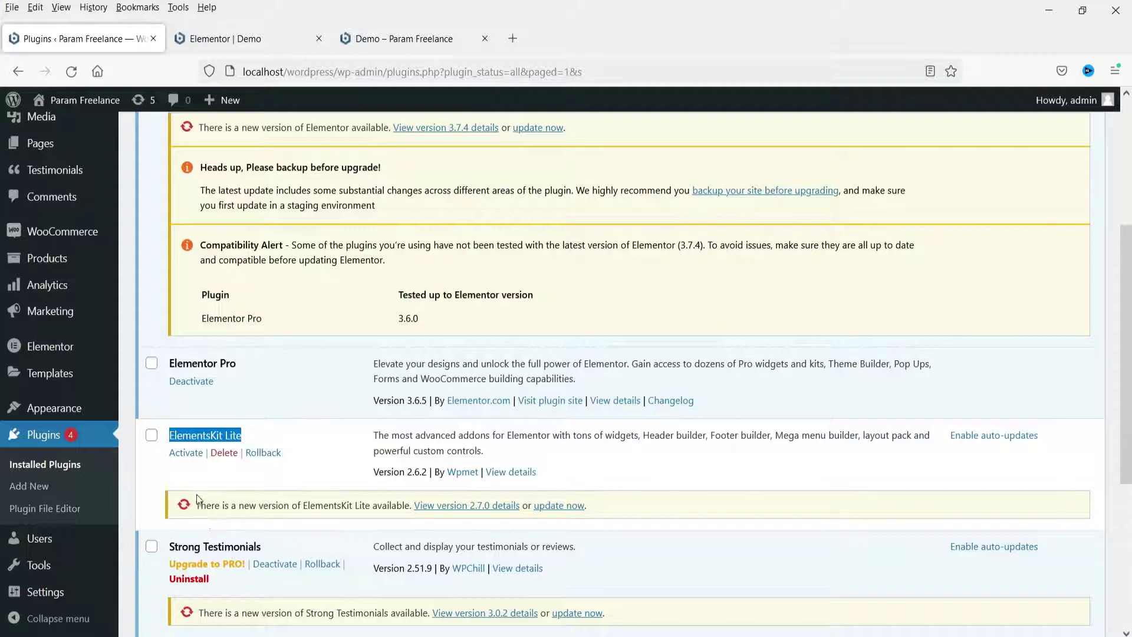
left_click(187, 454)
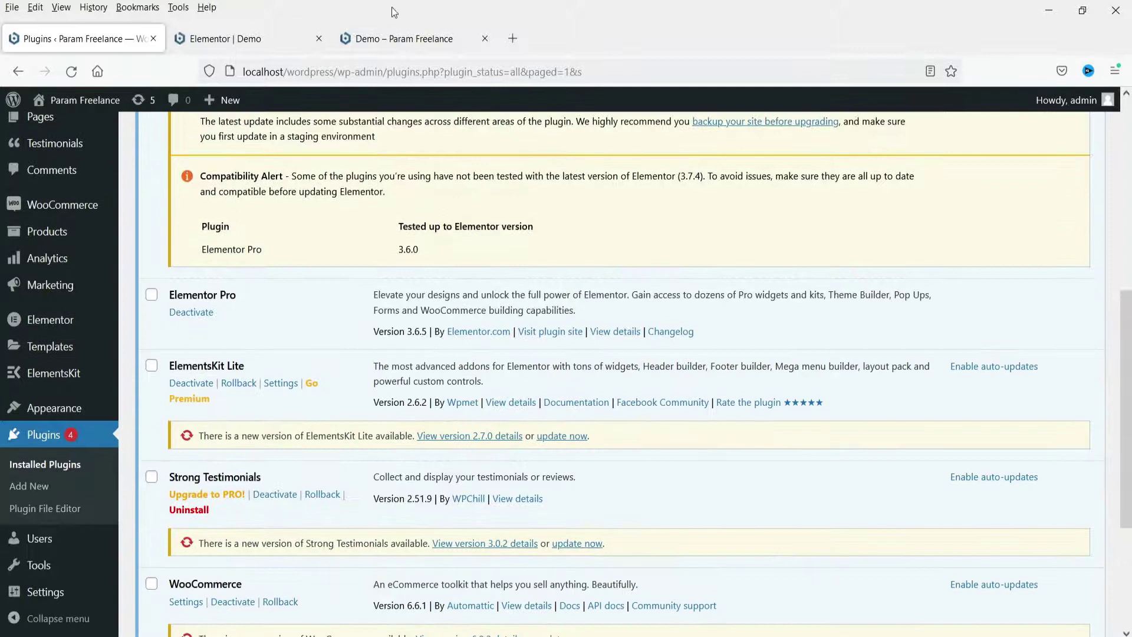
- Reload the Elementor editor, search the widgets for "icon" and add the ElementsKit Icon Box to the middle column
left_click(286, 39)
left_click(71, 72)
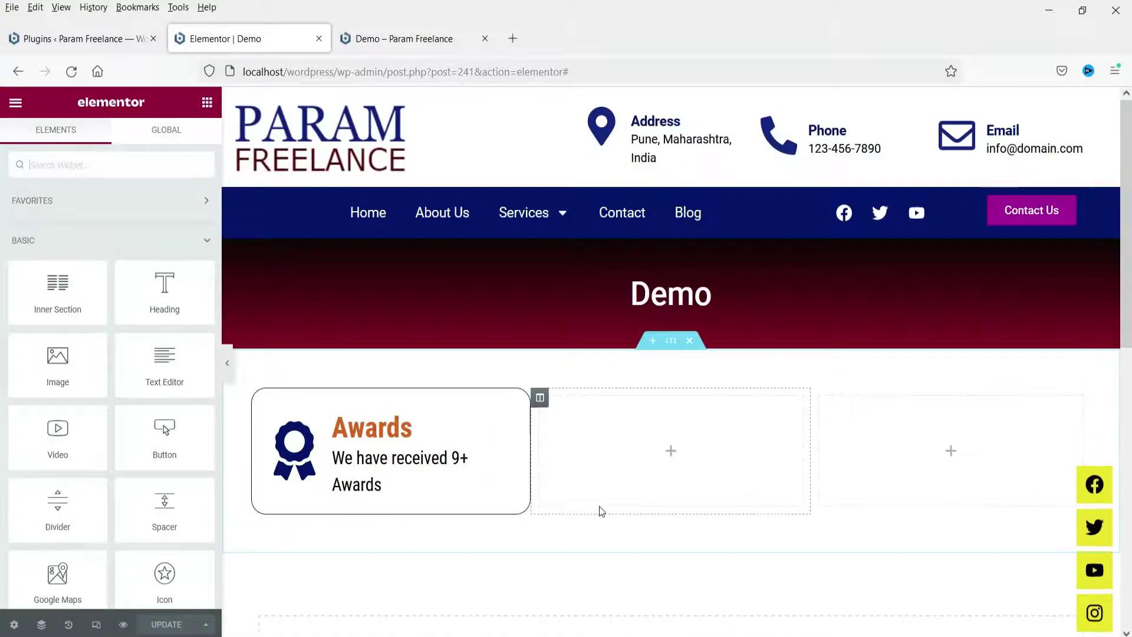
left_click(671, 453)
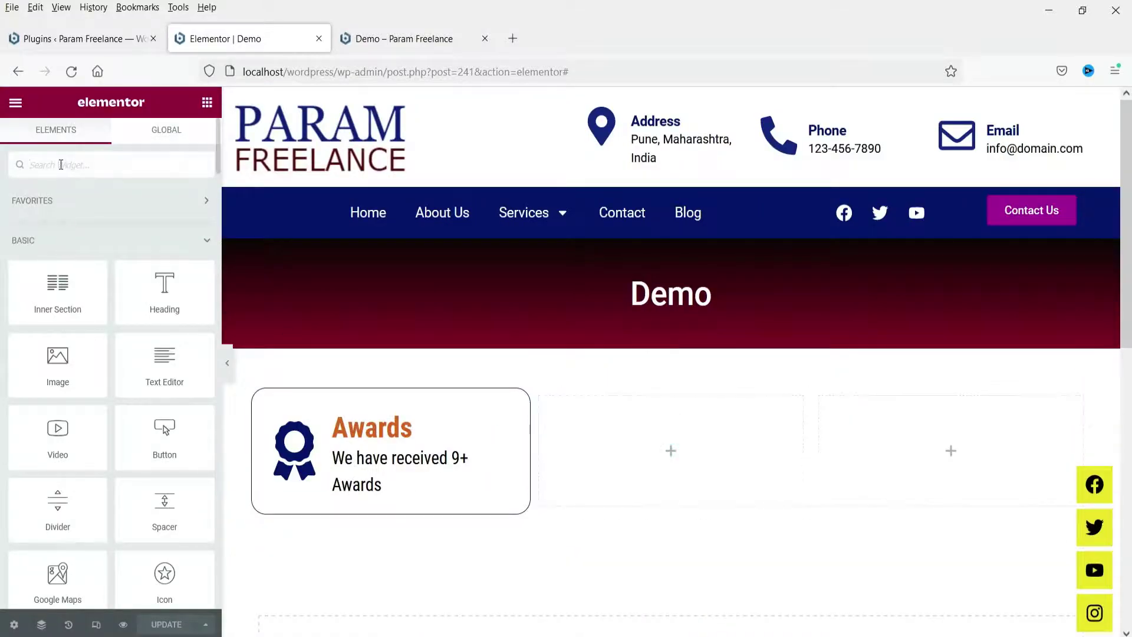
type("icon")
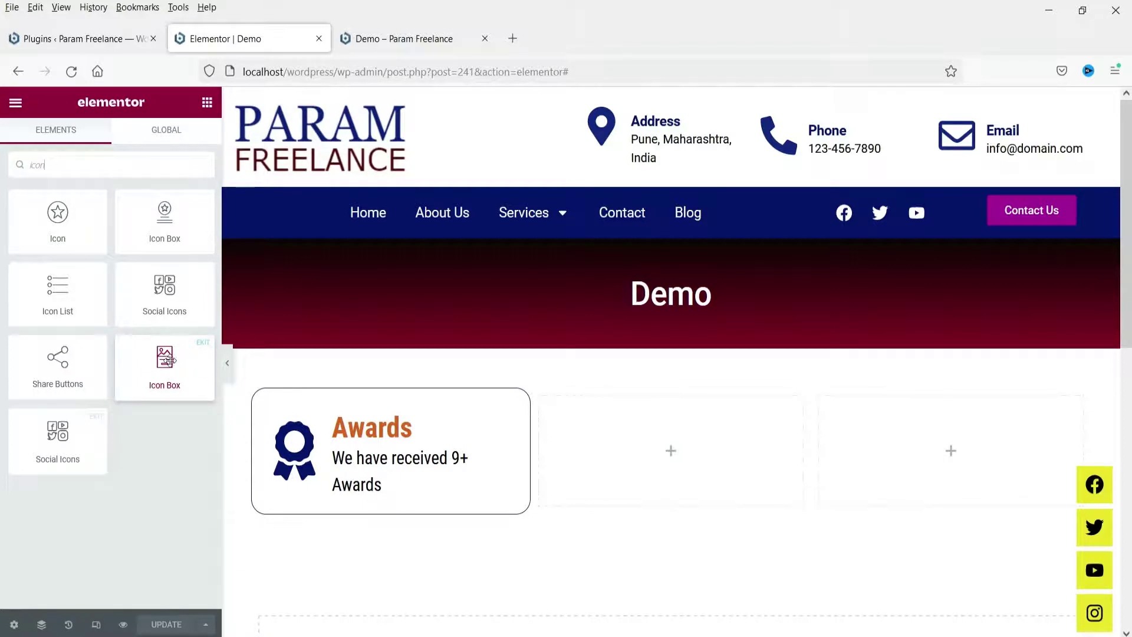
left_click_drag(158, 358, 654, 460)
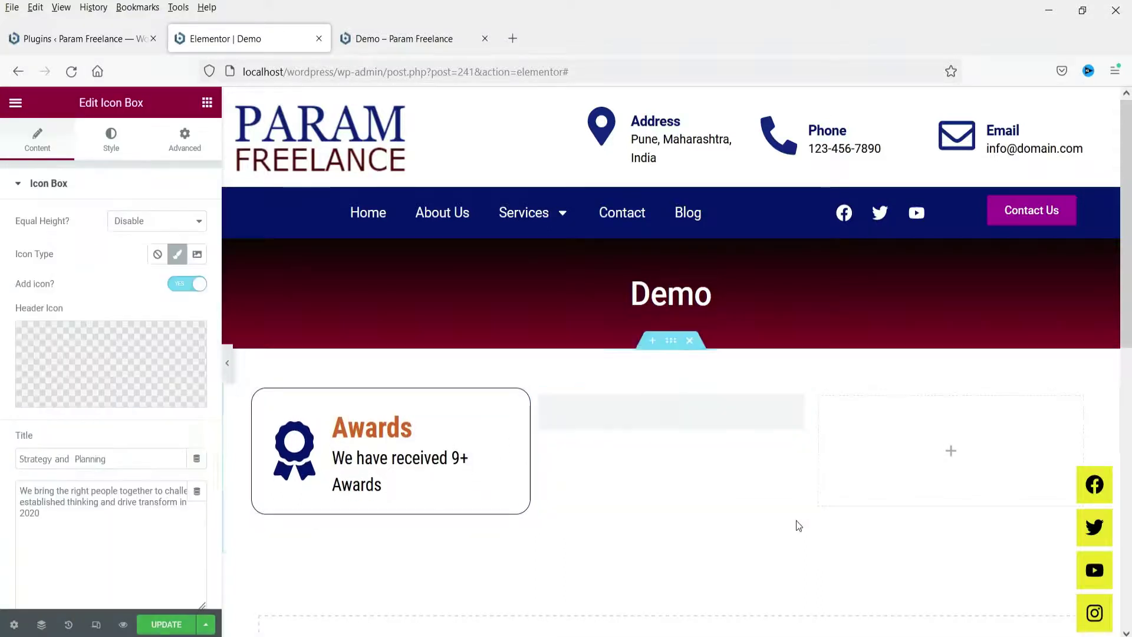
- Enable equal height for the new ElementsKit icon box
scroll(855, 436, "down", 4)
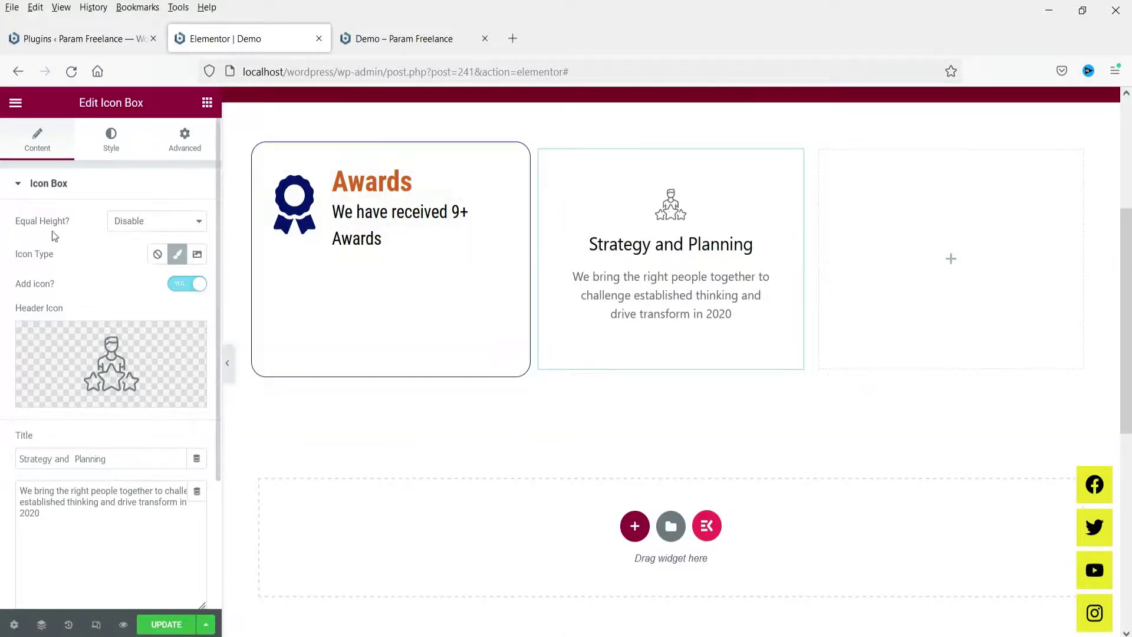
left_click(151, 230)
left_click(138, 241)
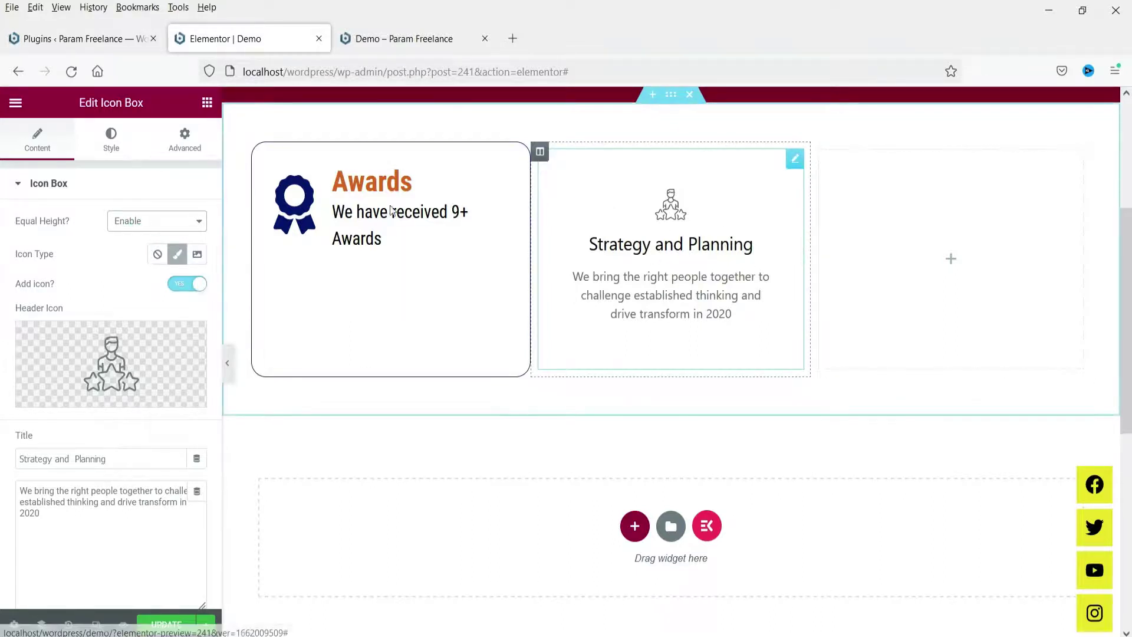
- Try the icon box without an icon, and replace its header icon with the light bulb and gears icon
left_click(158, 256)
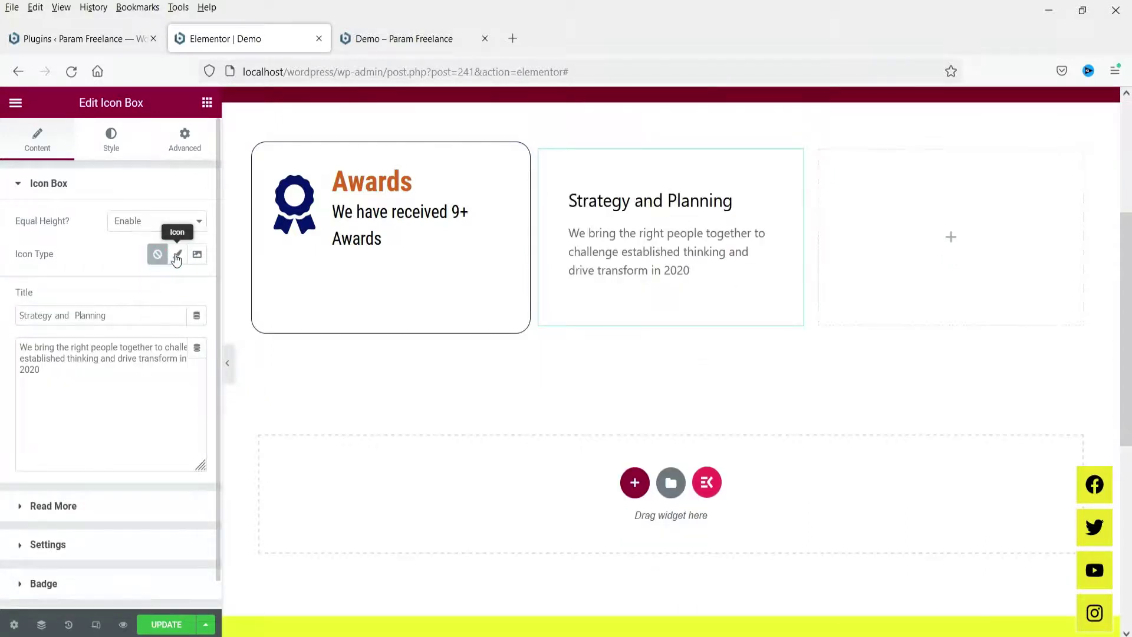
left_click(177, 255)
left_click(141, 346)
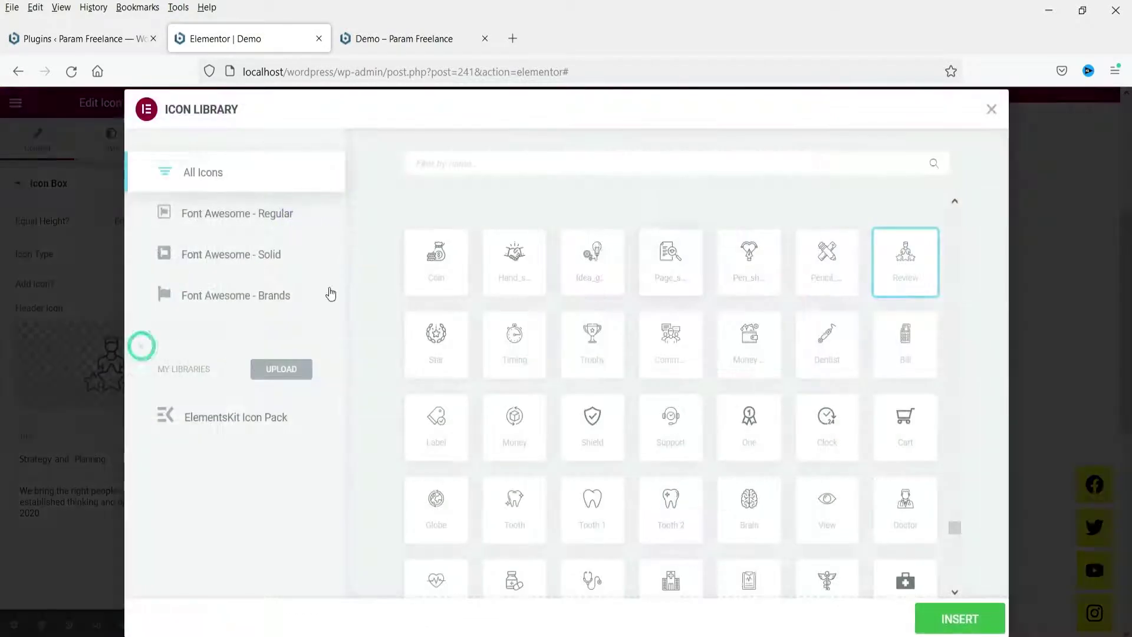
left_click(676, 271)
left_click(571, 268)
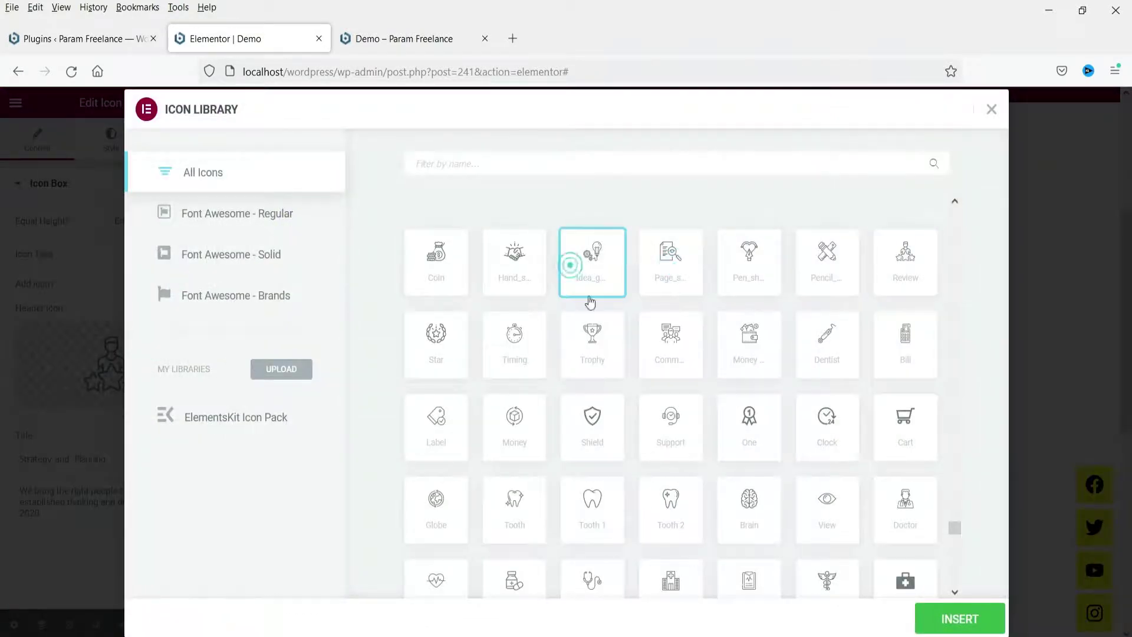
left_click(961, 618)
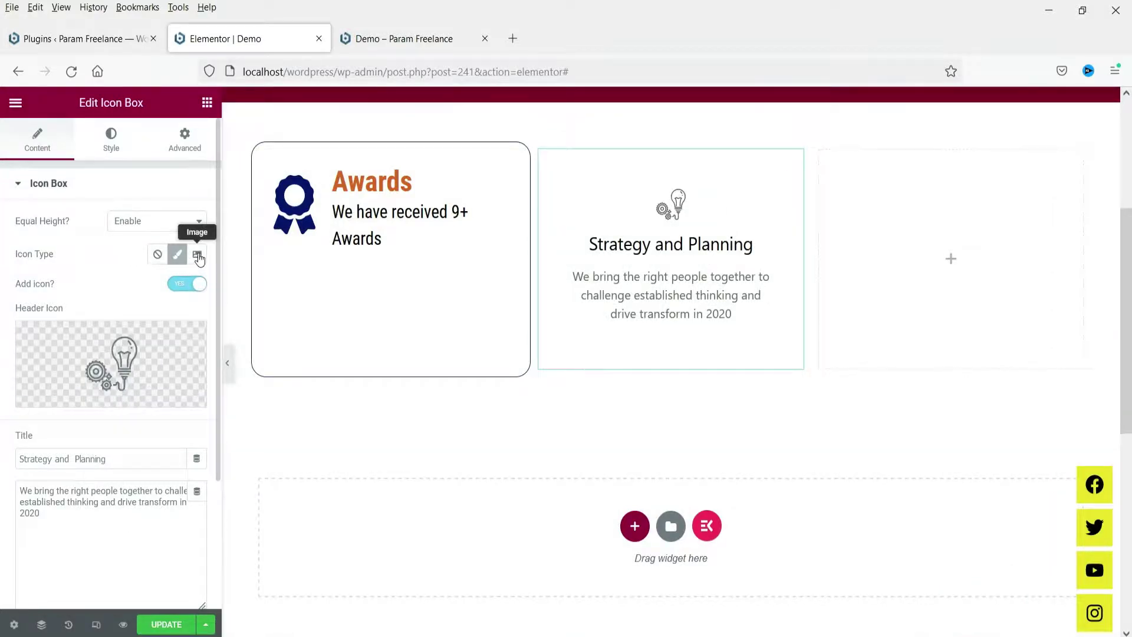
- Change the icon box's icon type to Image and insert avatar-5.png from the media library
left_click(200, 257)
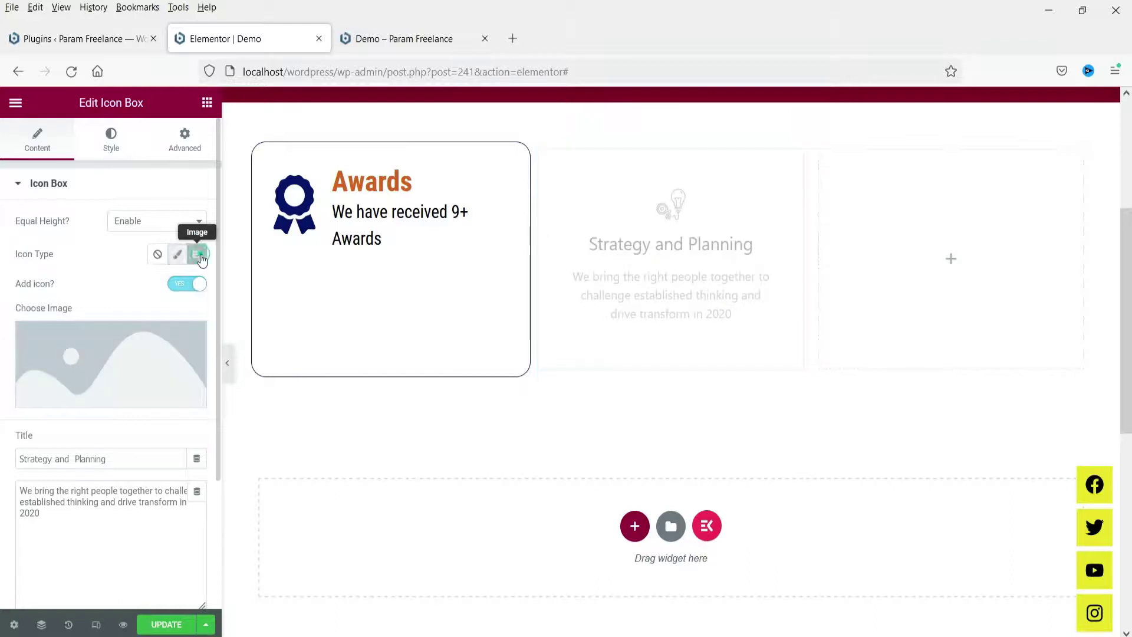
left_click(113, 365)
left_click(231, 273)
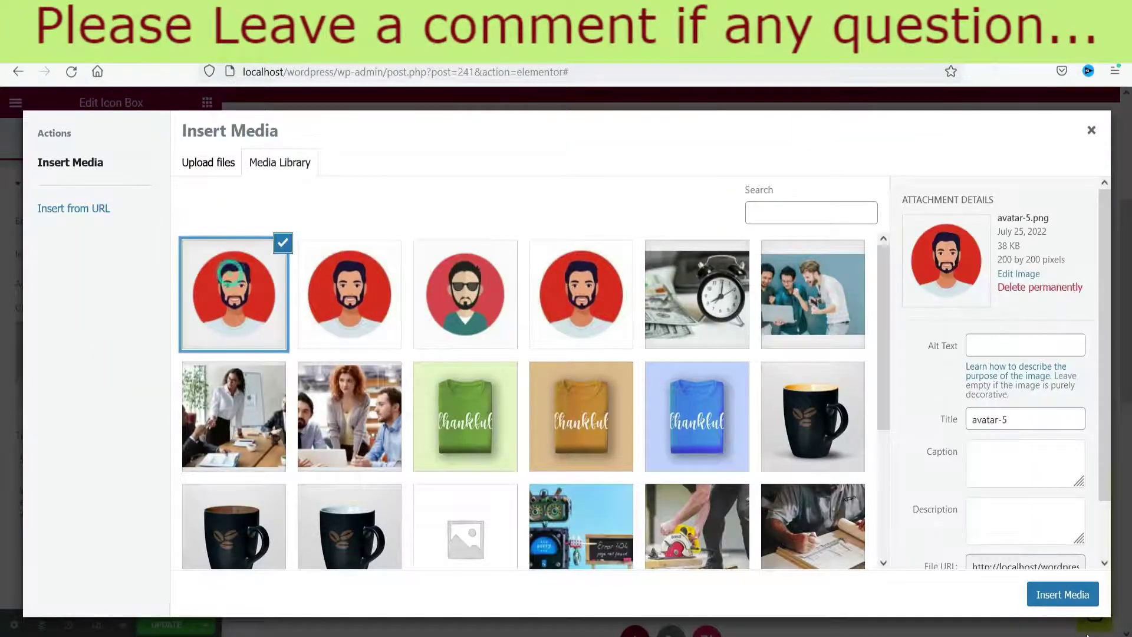
left_click(1051, 597)
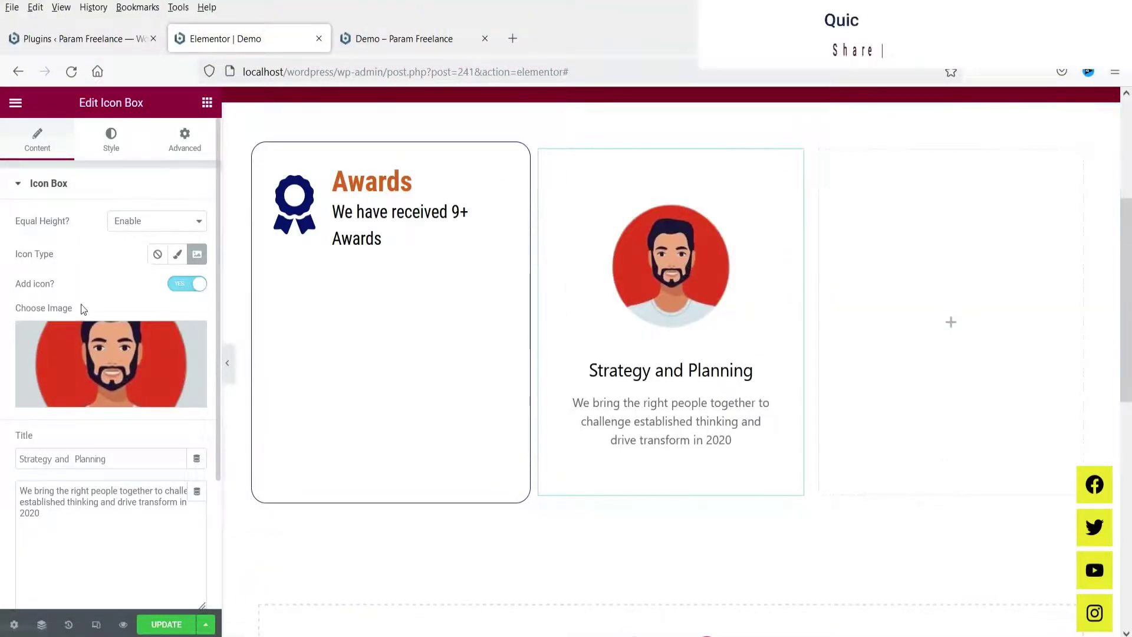
- Examine the icon box's title and description fields and compare them with the box on the page
scroll(69, 429, "down", 2)
left_click(122, 376)
triple_click(121, 376)
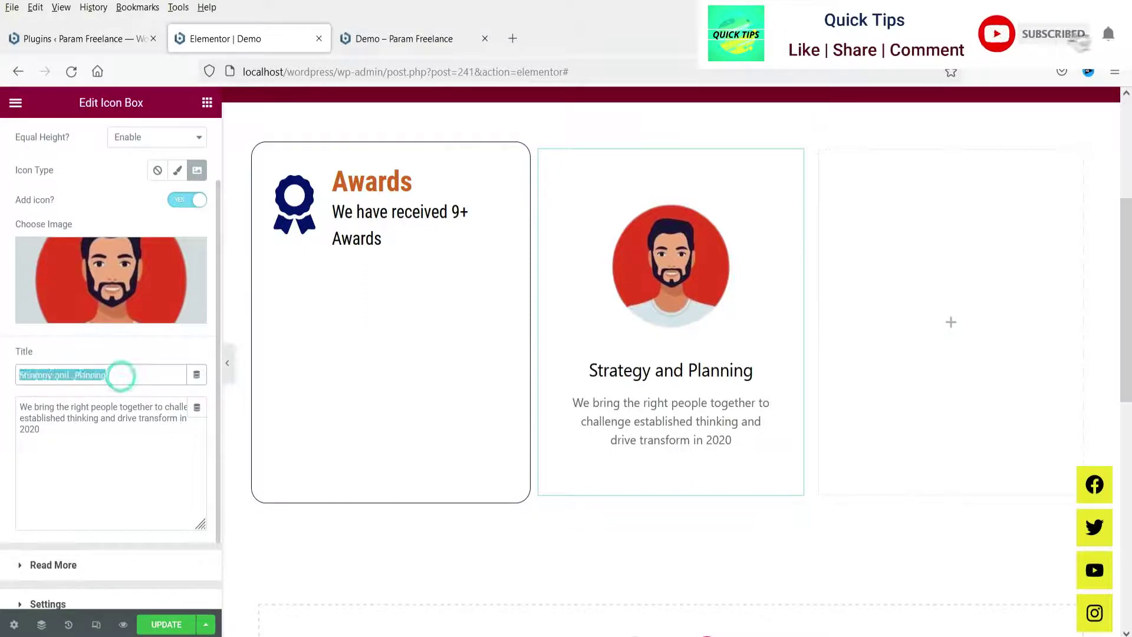
left_click(121, 375)
left_click(128, 375)
left_click(50, 420)
left_click(70, 436)
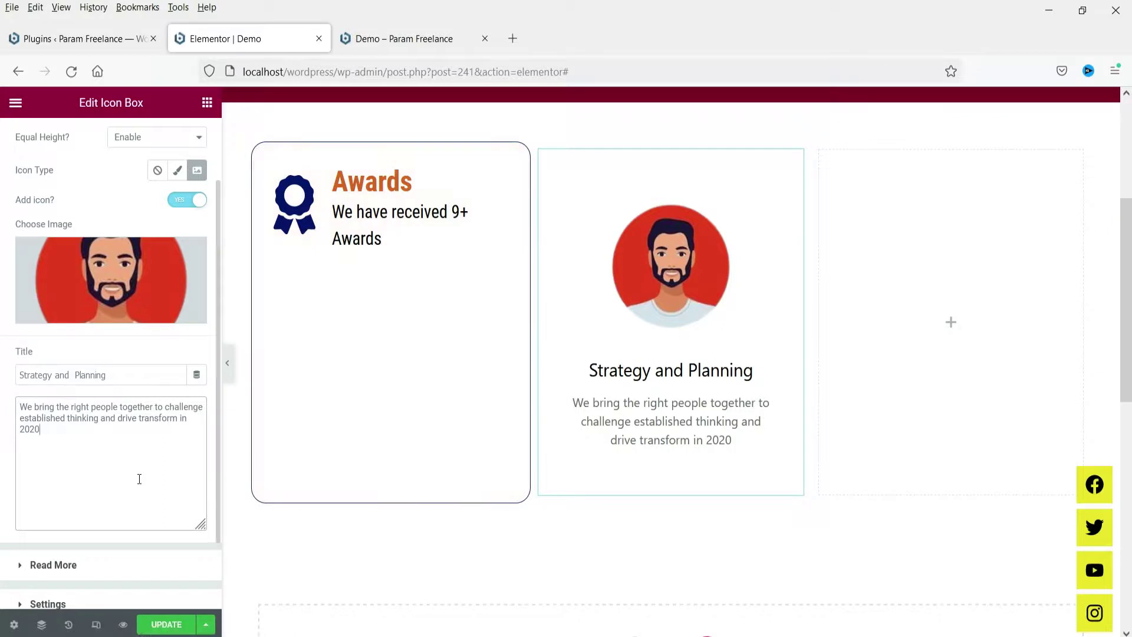
scroll(100, 460, "down", 2)
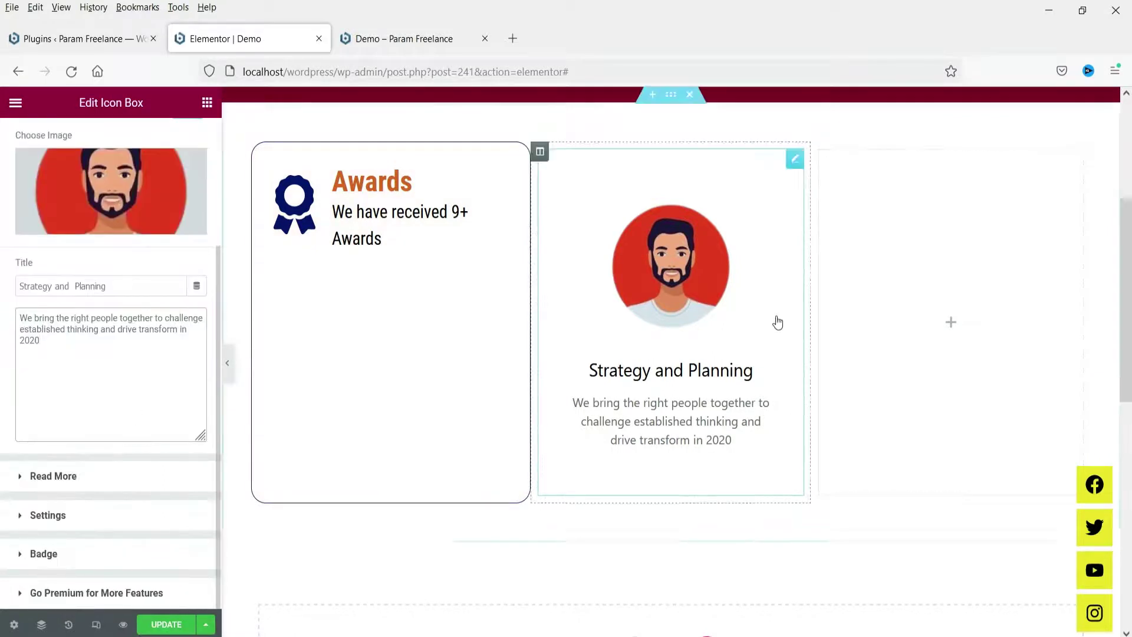
scroll(654, 359, "up", 2)
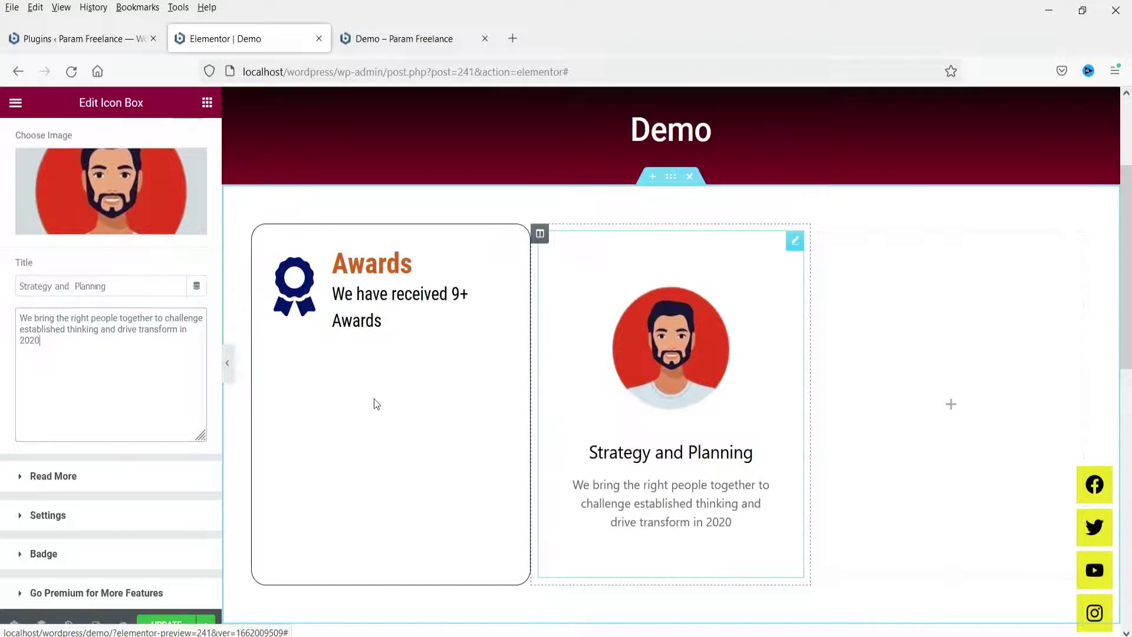
- Enable the Read More button on the icon box and view it on the page
left_click(74, 478)
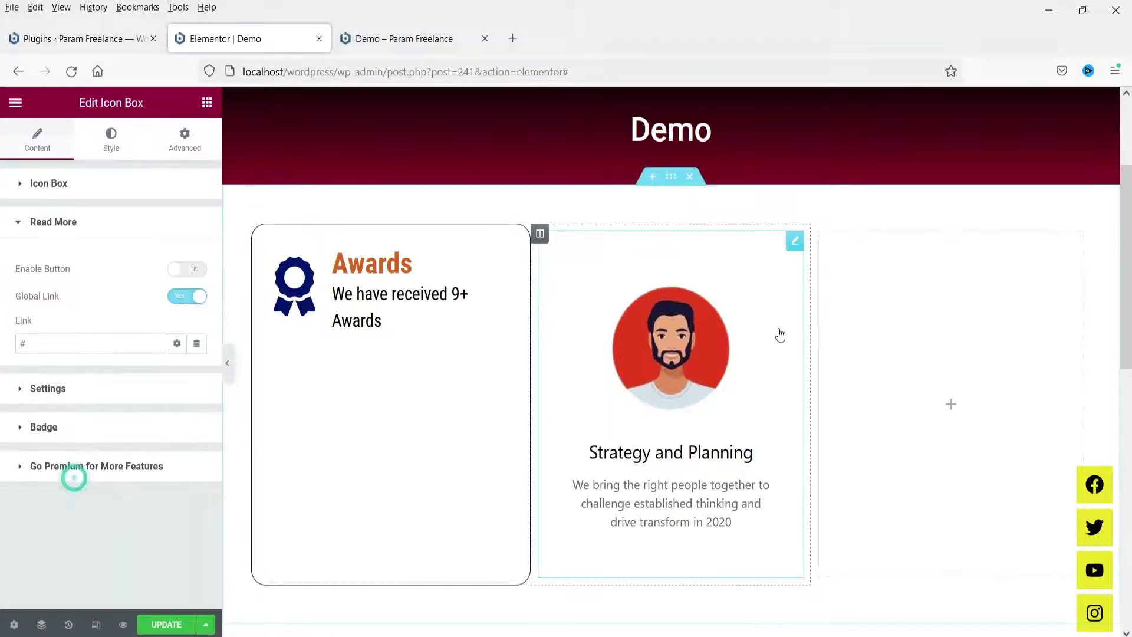
scroll(761, 336, "down", 4)
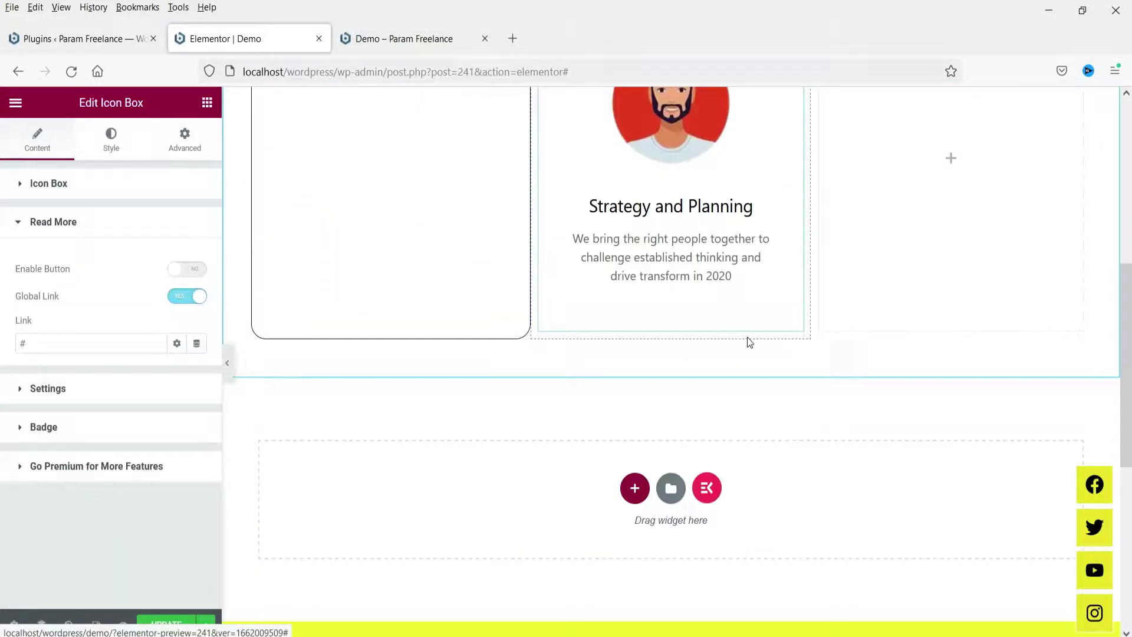
left_click(188, 273)
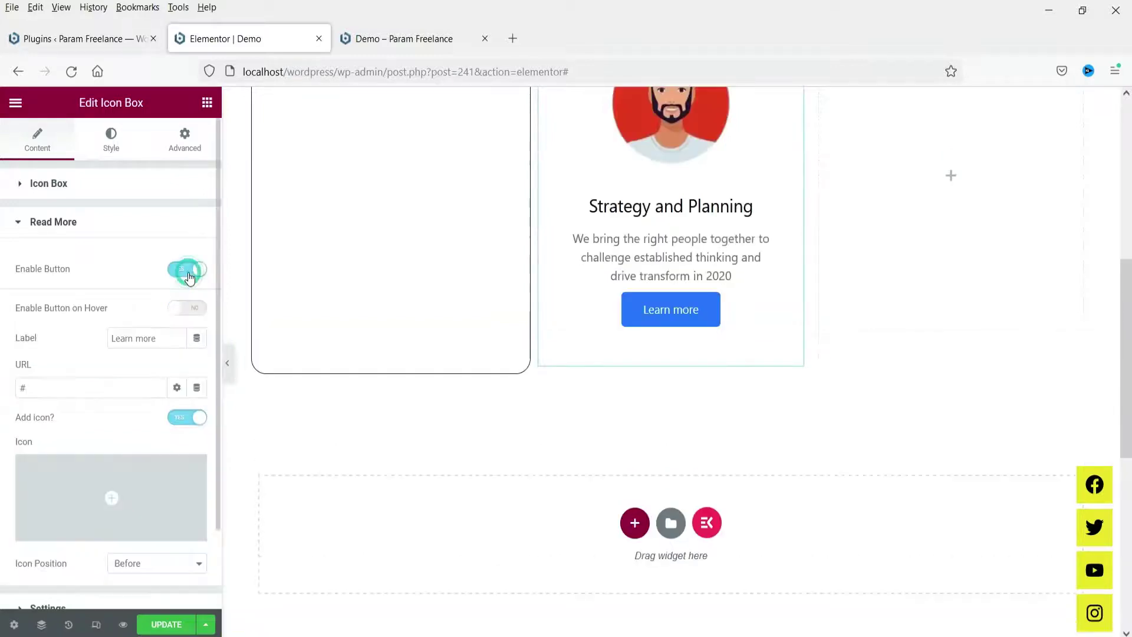
scroll(372, 273, "up", 3)
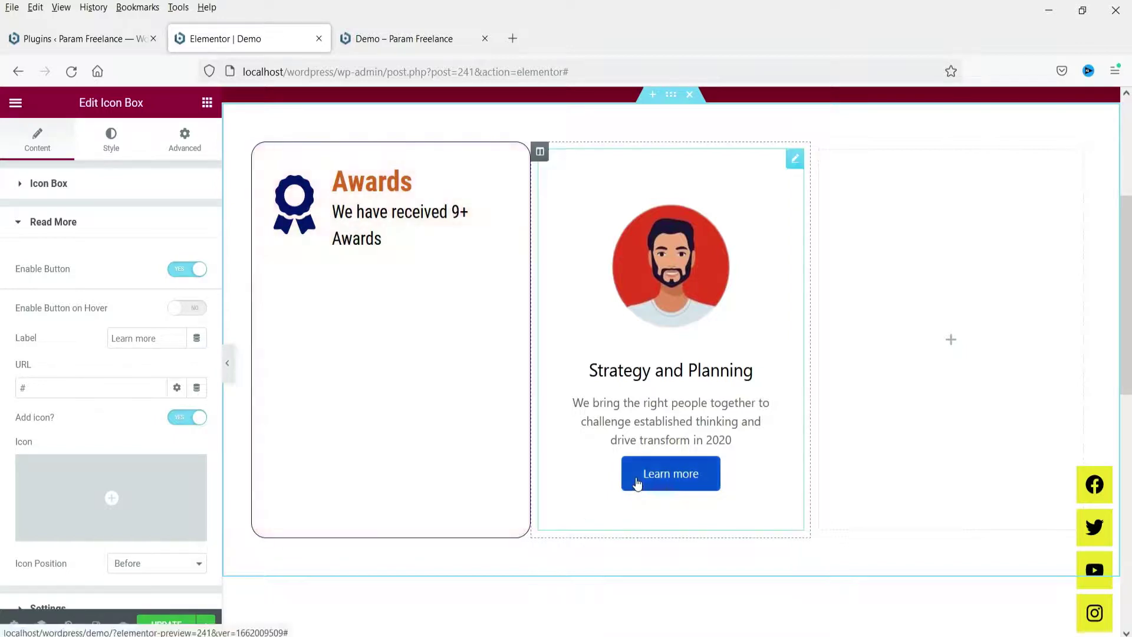
- Try showing the icon box's button only on hover, and turn that option back off
left_click(183, 313)
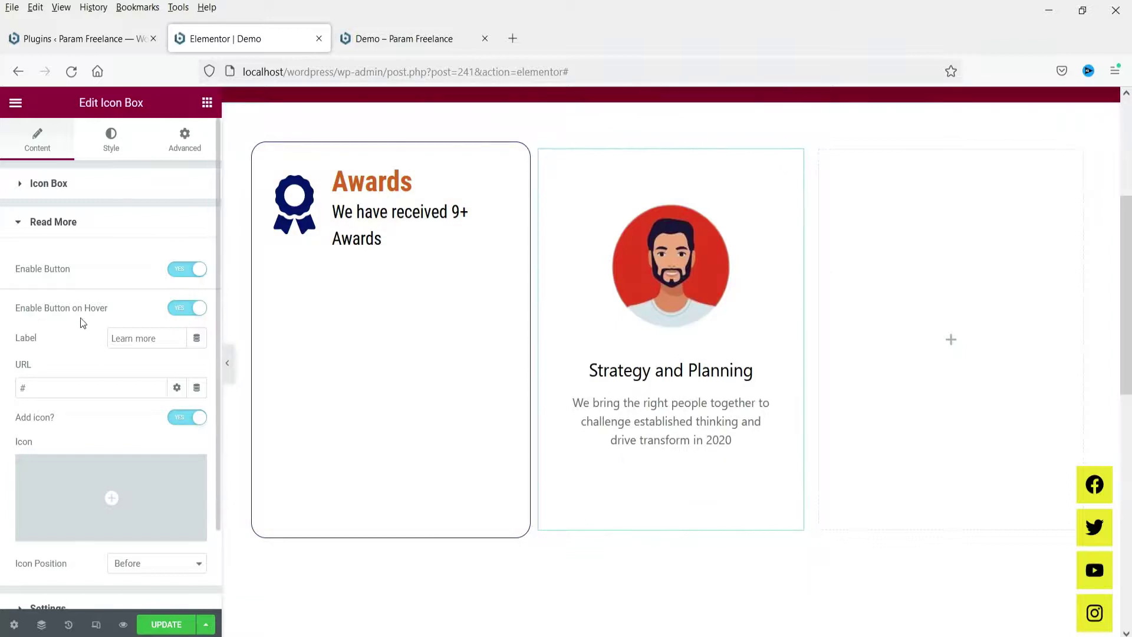
mouse_move(705, 470)
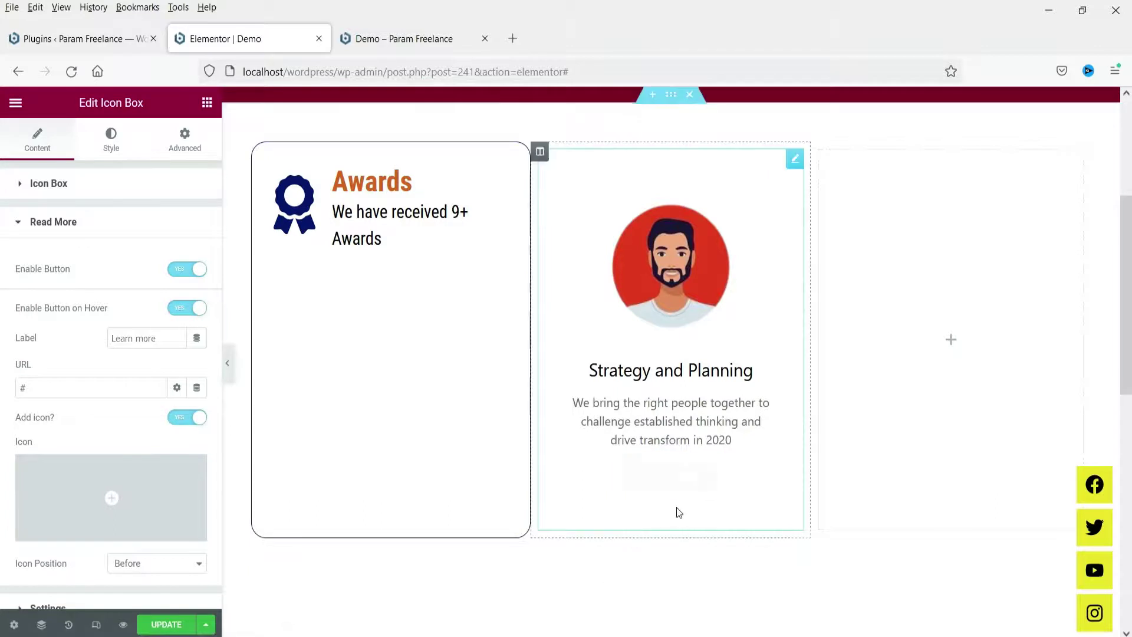
left_click(186, 312)
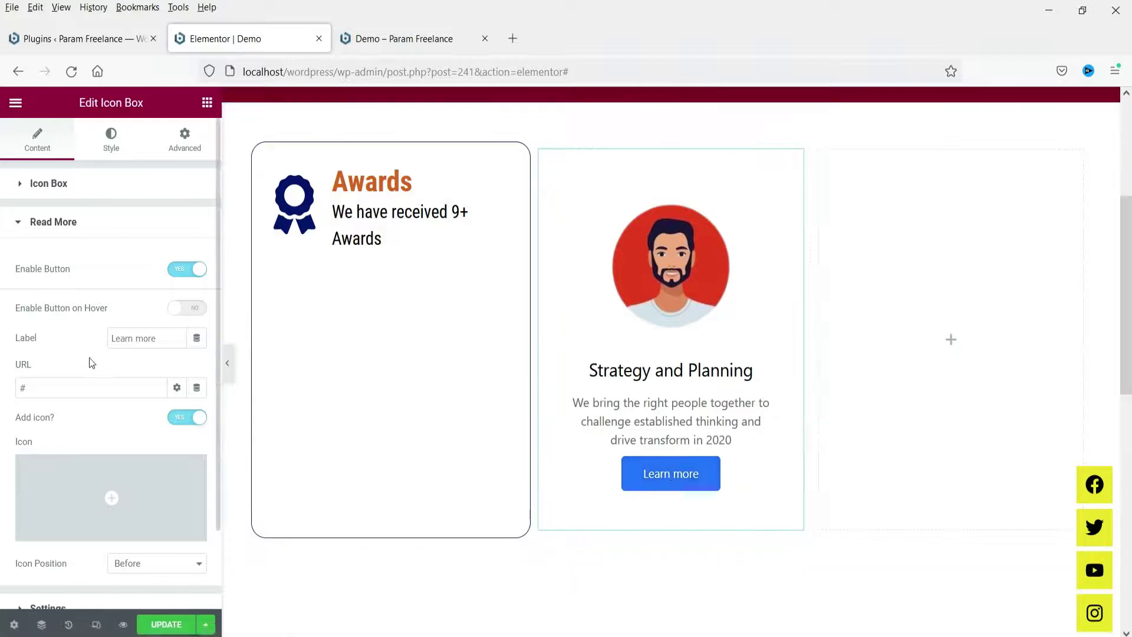
left_click_drag(166, 344, 65, 339)
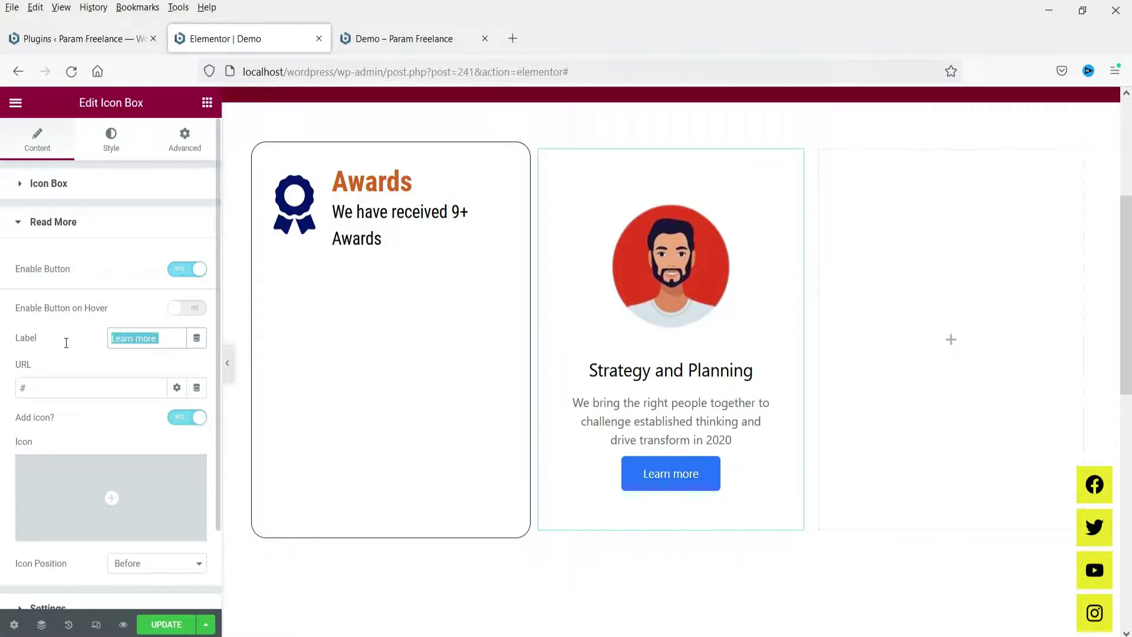
type("Read More")
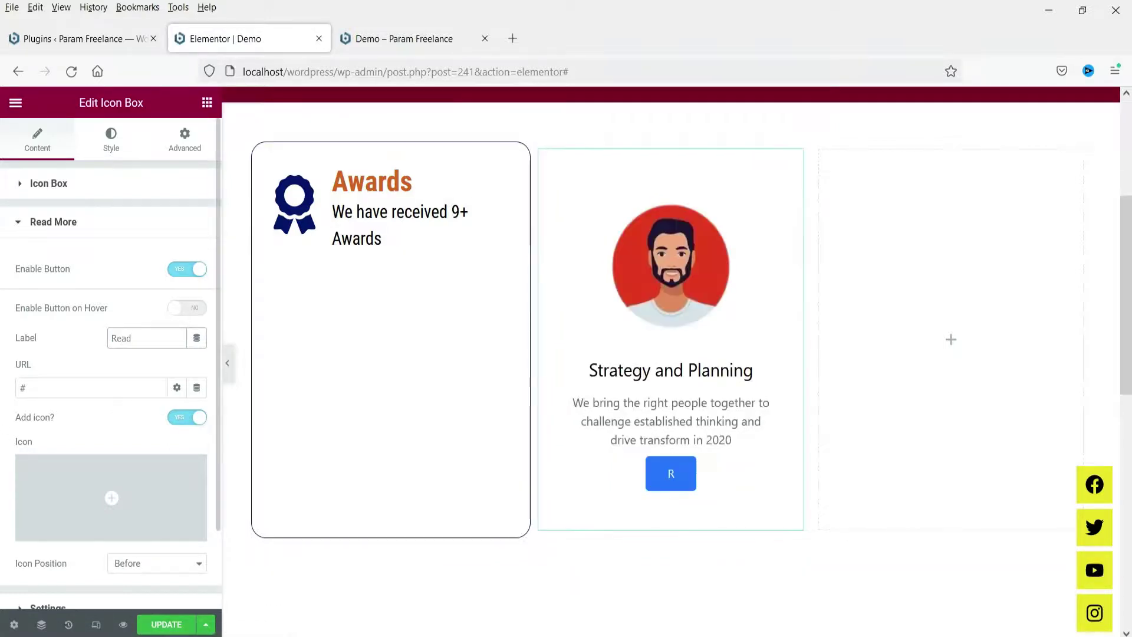
double_click(70, 386)
type("http")
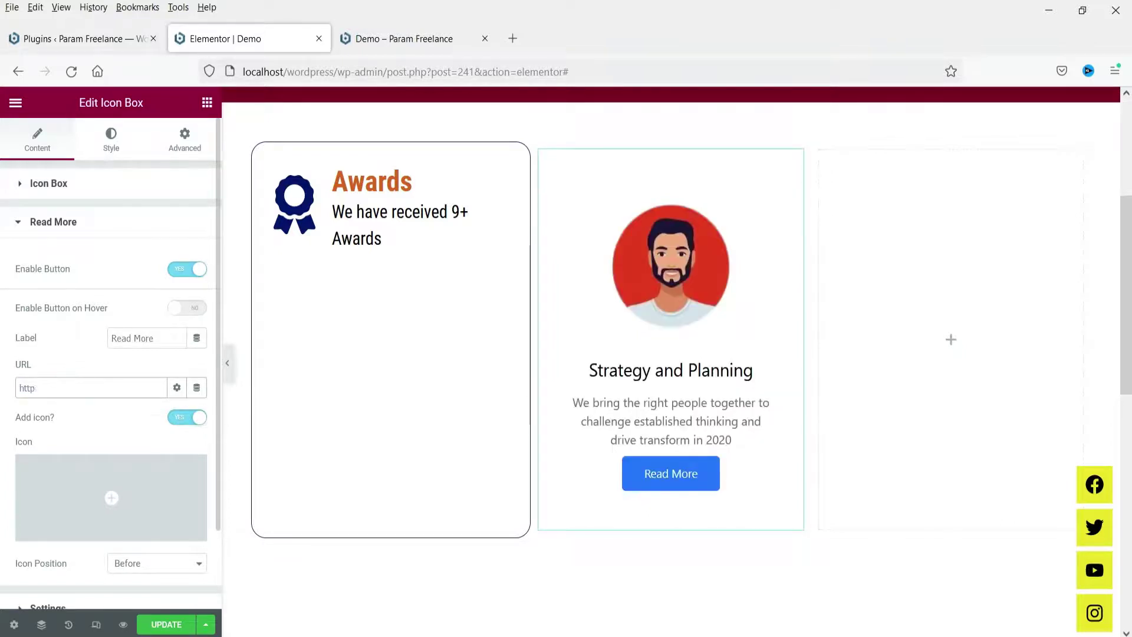
type("s://google.com")
- Add the circled right-arrow icon to the Read More button and set its icon position to After
scroll(126, 377, "down", 2)
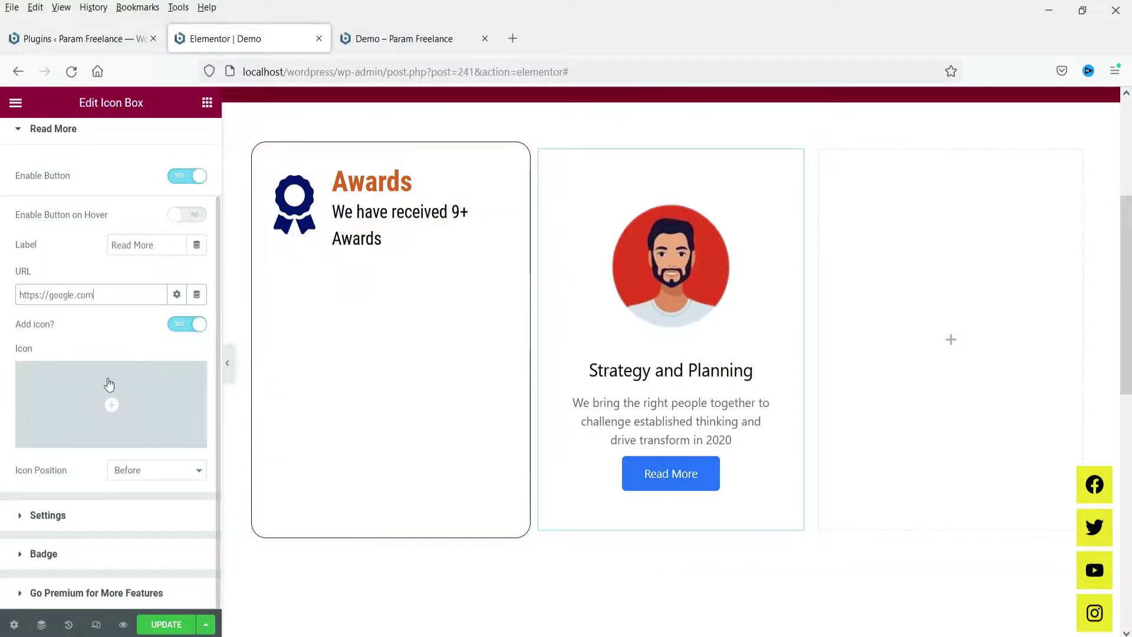
left_click(103, 392)
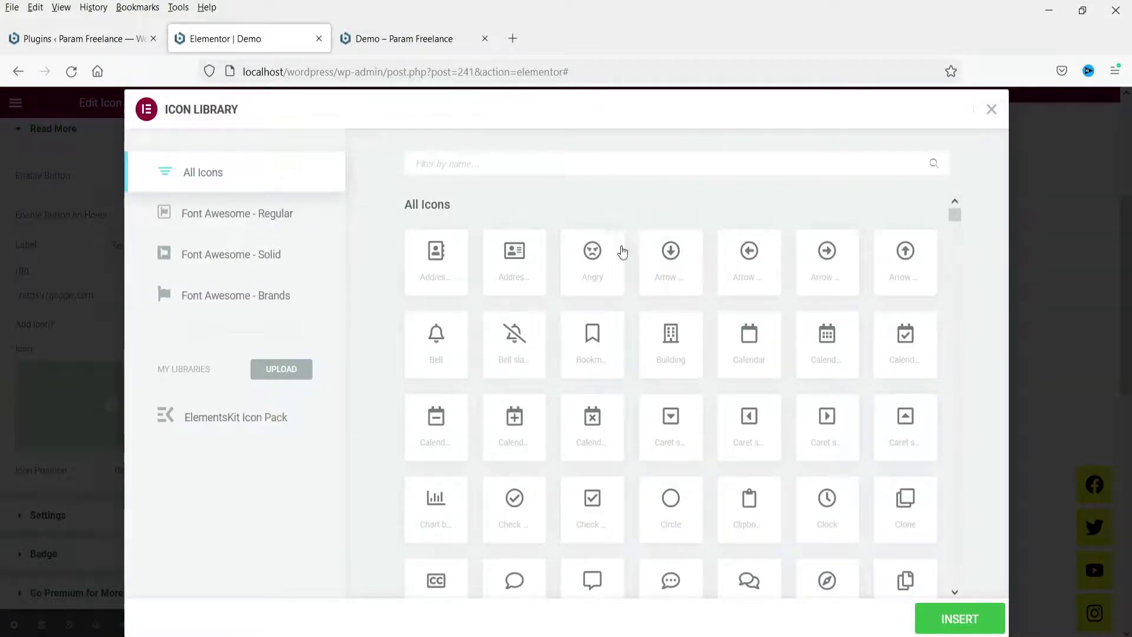
left_click(826, 274)
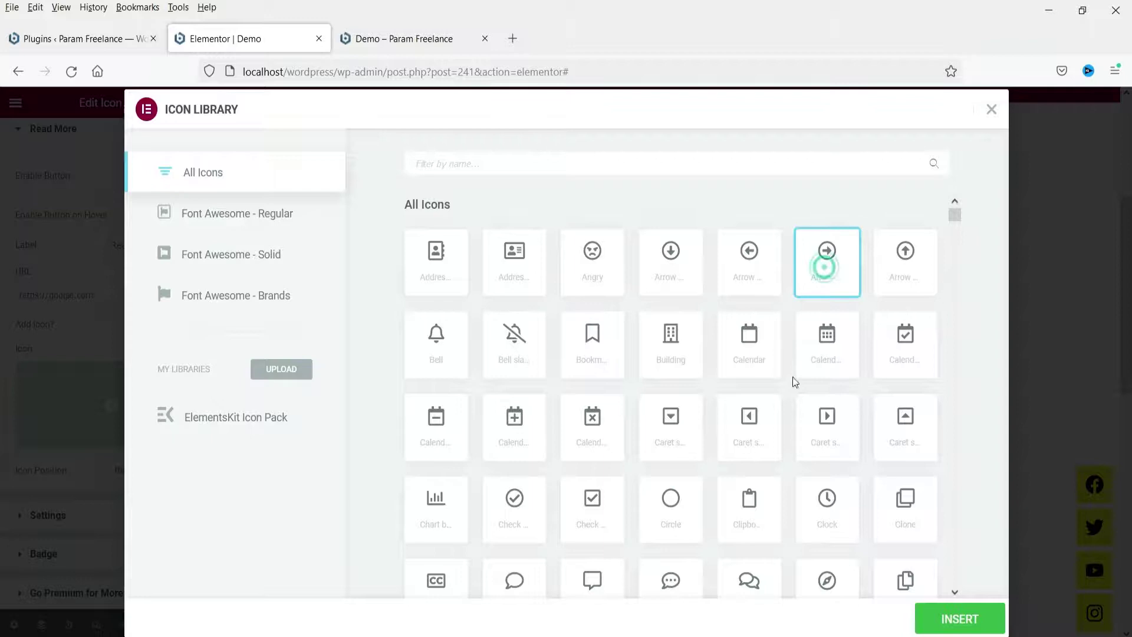
left_click(958, 617)
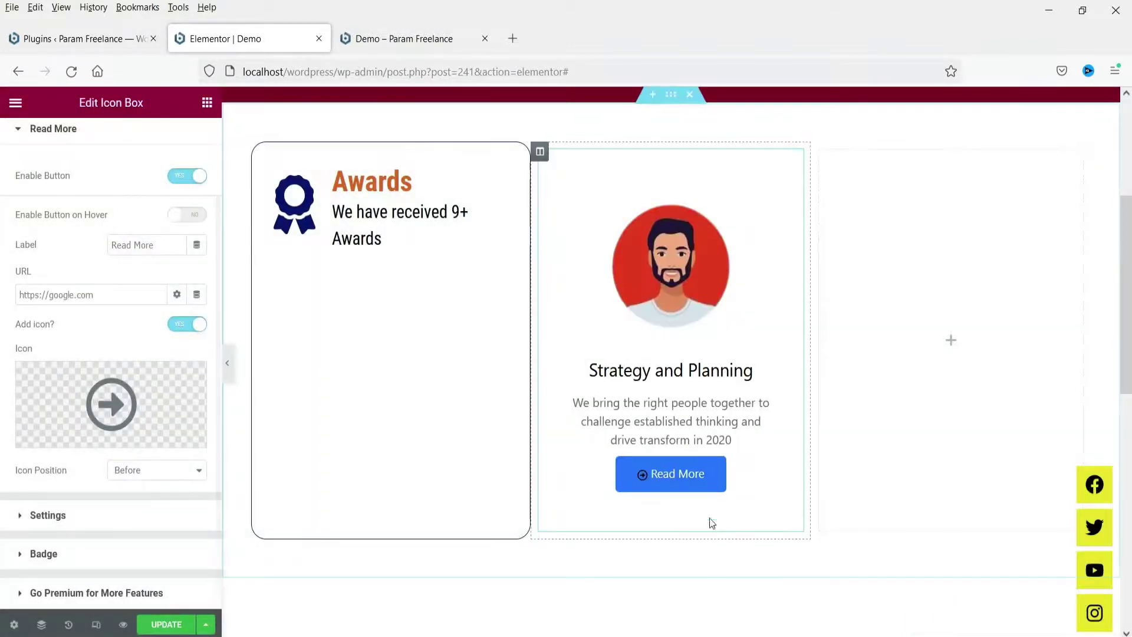
left_click(171, 472)
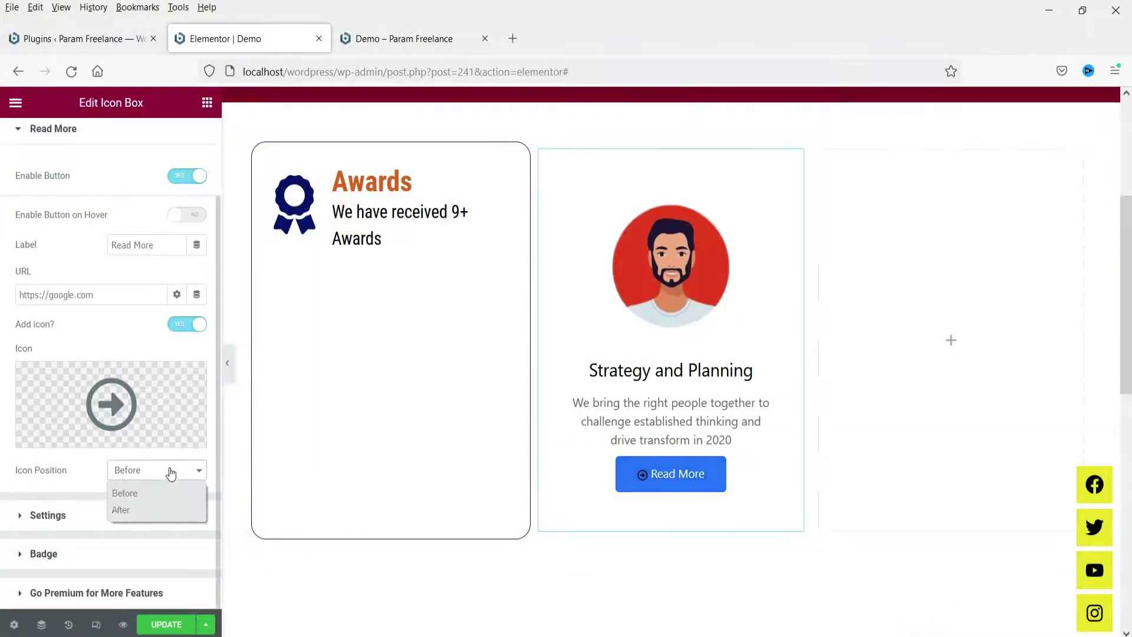
left_click(163, 511)
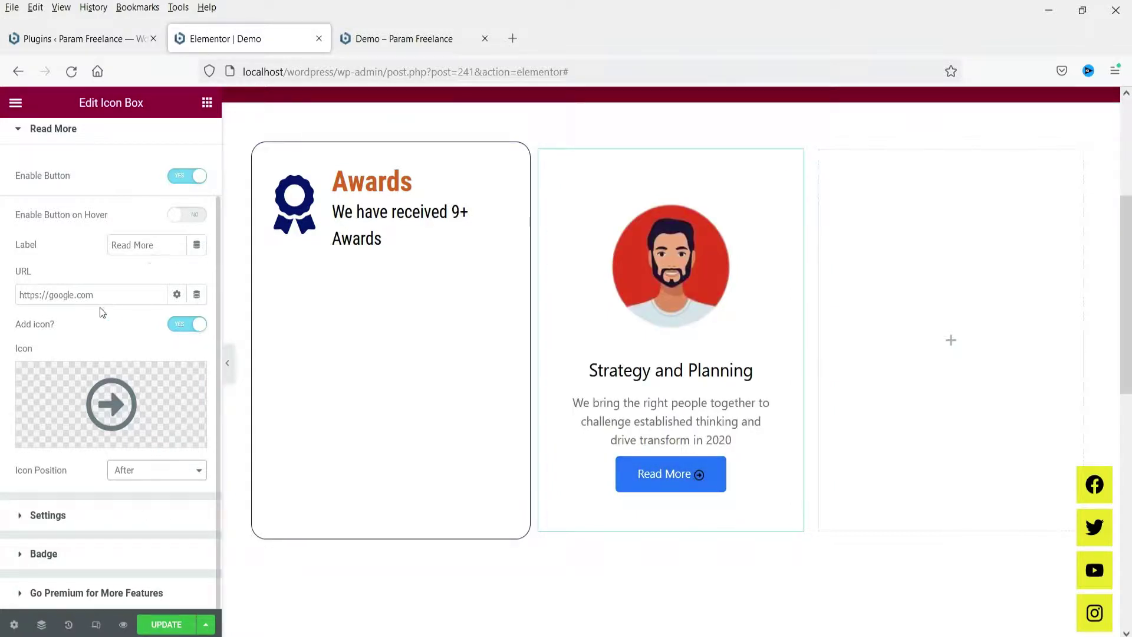
- Enable the hover watermark on the icon box, using the lightbulb-and-gears icon, and preview it on the page
left_click(57, 517)
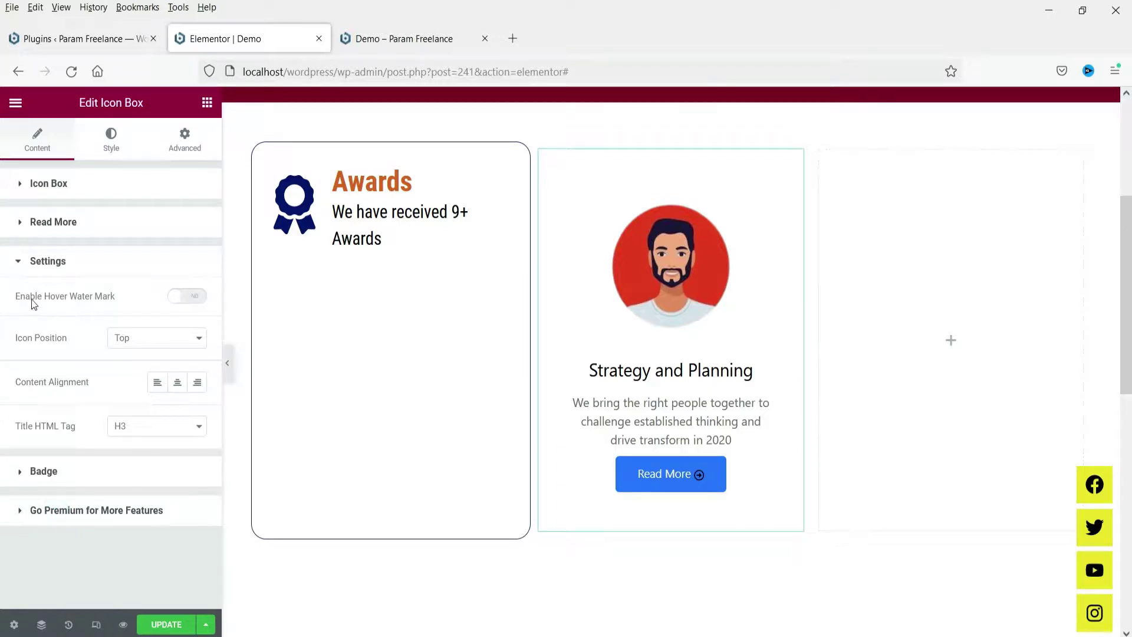
left_click(188, 306)
mouse_move(788, 270)
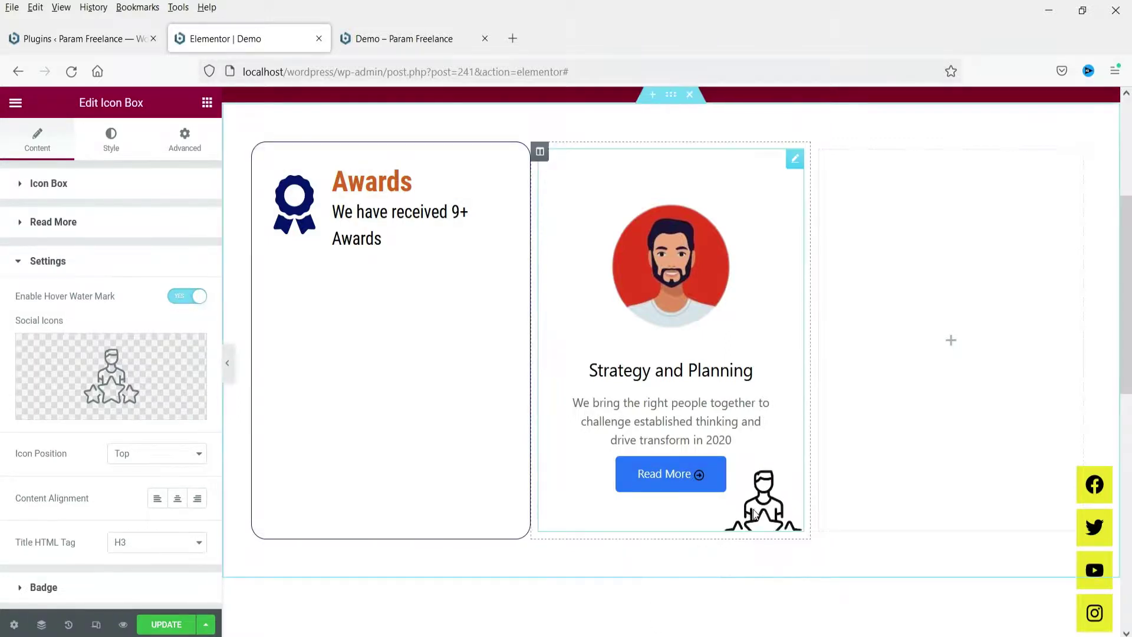
left_click(92, 365)
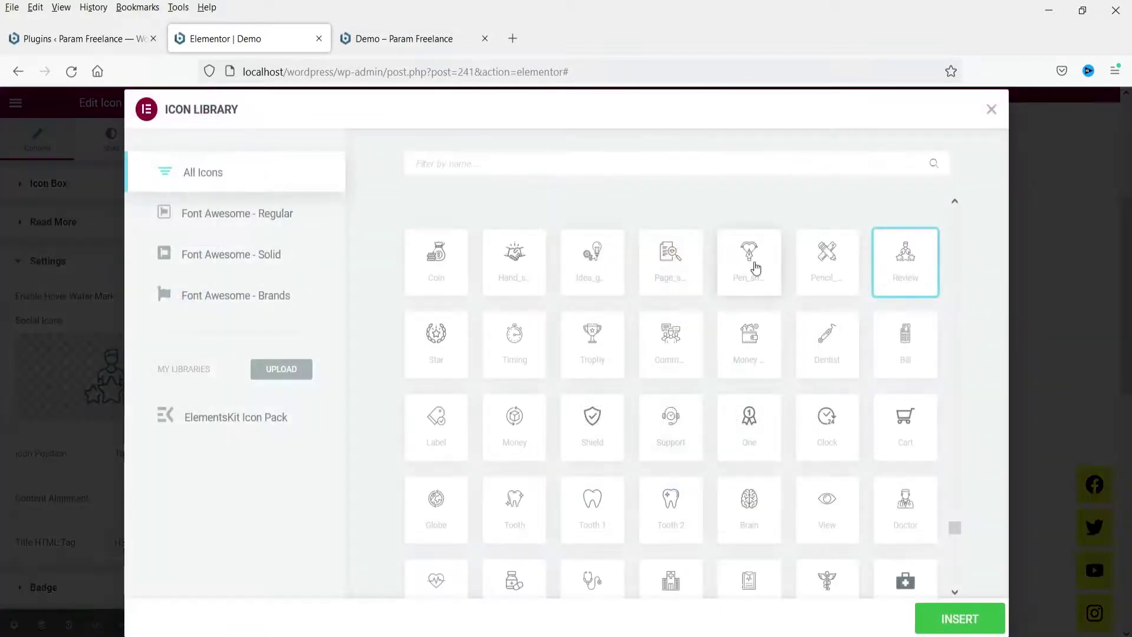
left_click(590, 279)
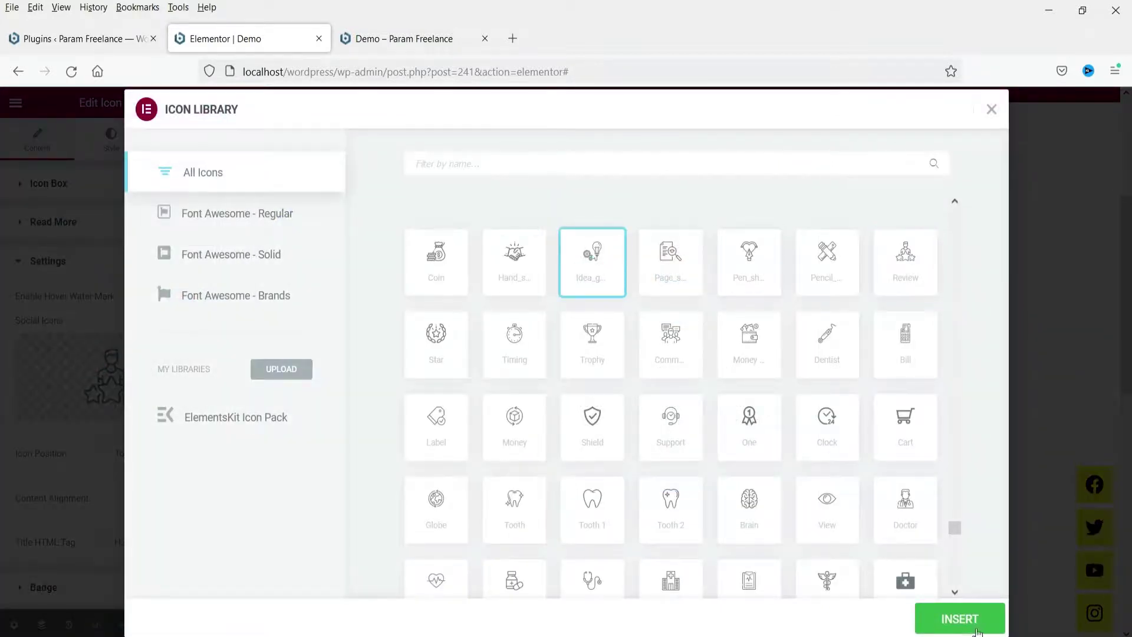
left_click(976, 630)
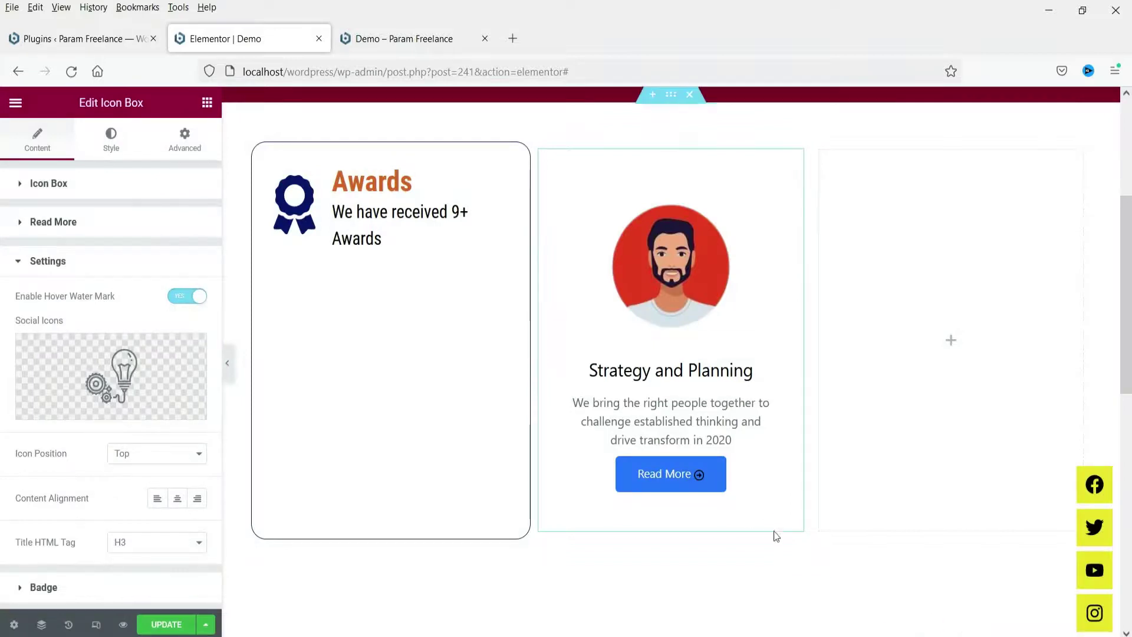
mouse_move(758, 477)
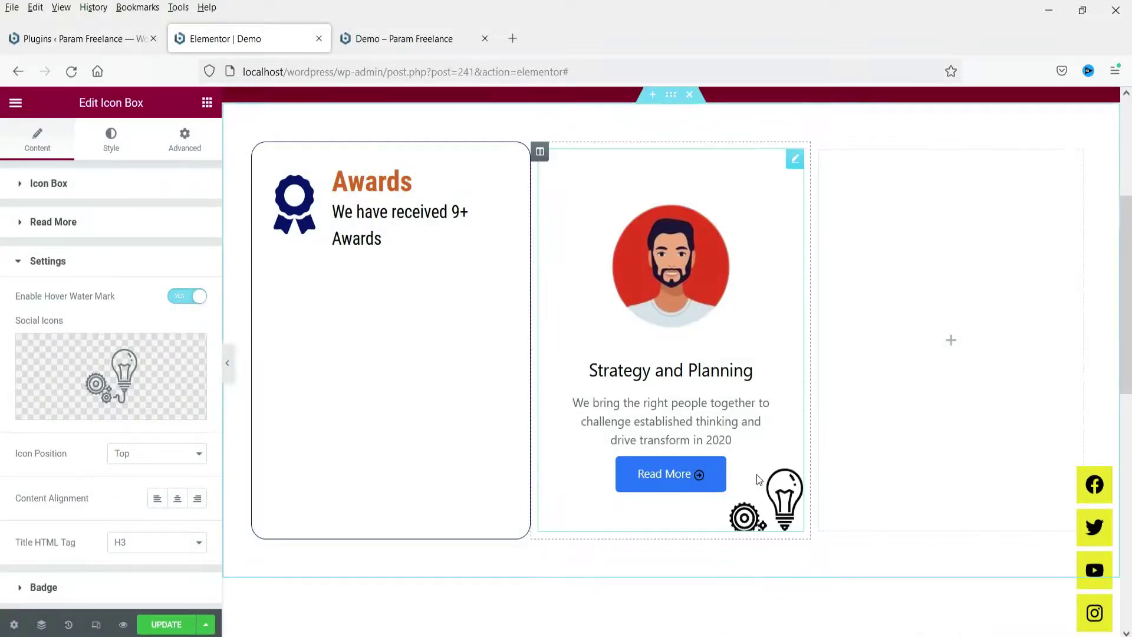
- Try the icon box's icon position at Right, and set it back to Top
left_click(144, 457)
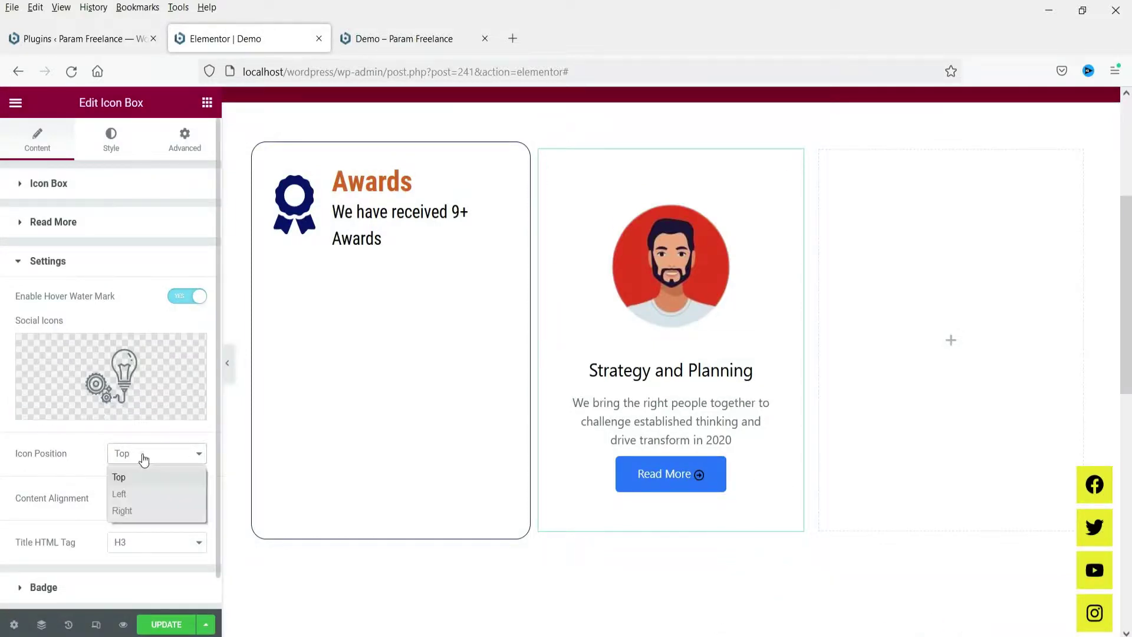
left_click(132, 510)
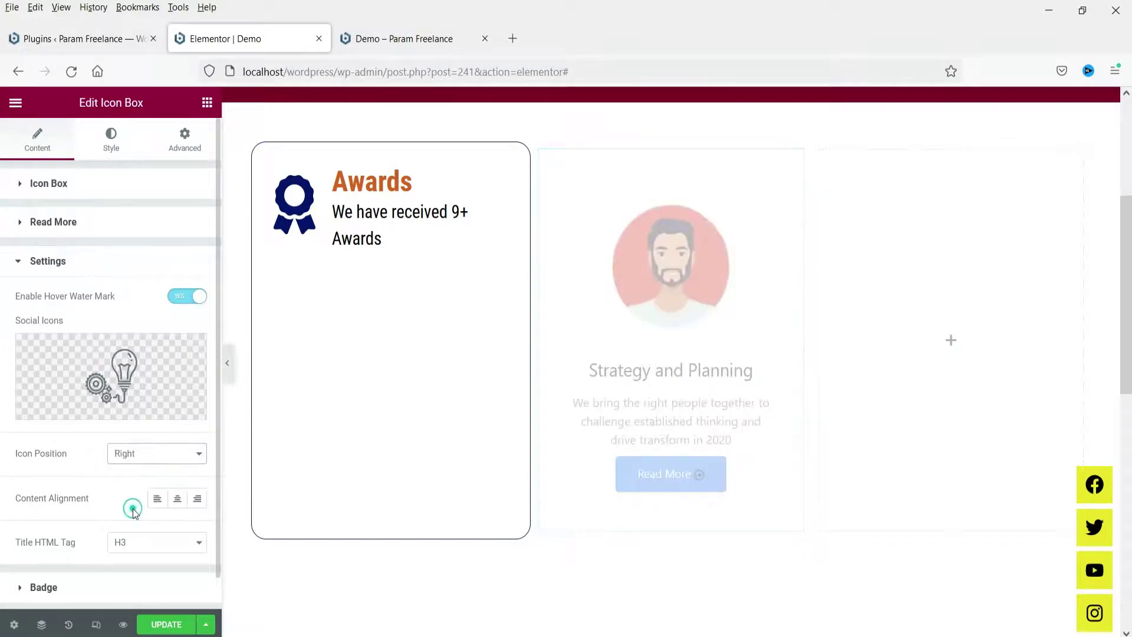
mouse_move(739, 207)
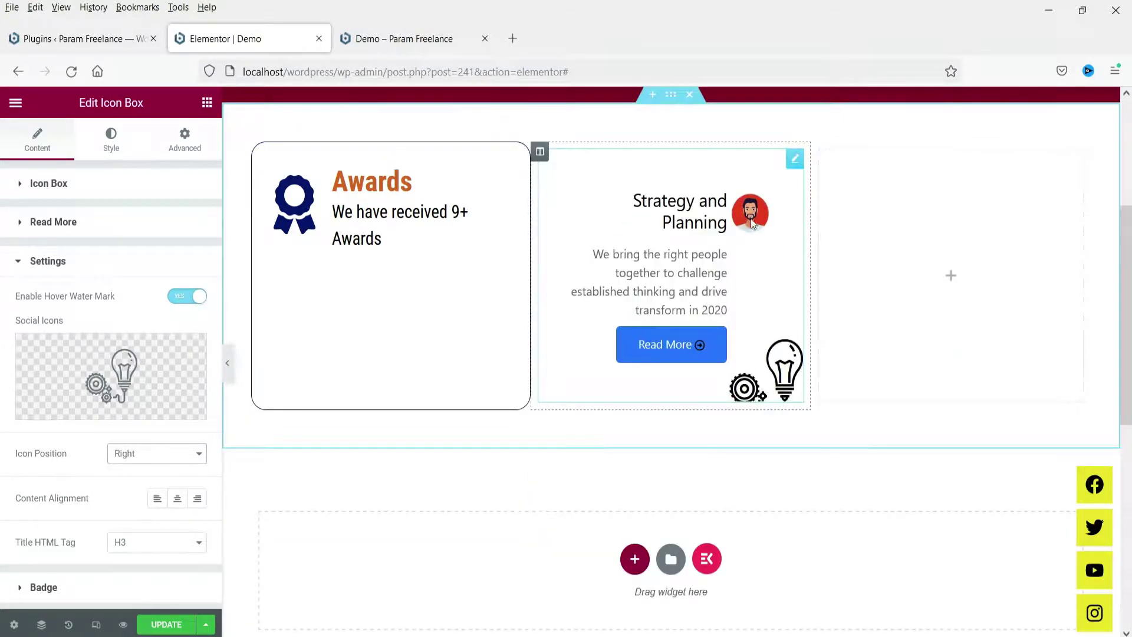
left_click(130, 459)
left_click(129, 476)
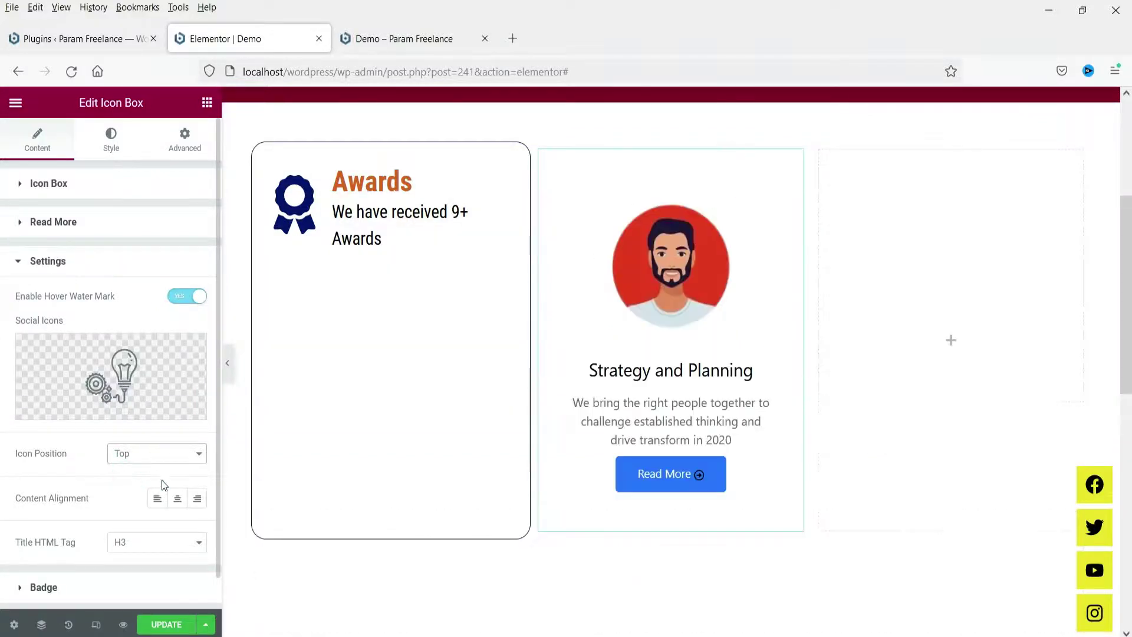
mouse_move(646, 302)
mouse_move(20, 373)
scroll(59, 376, "down", 1)
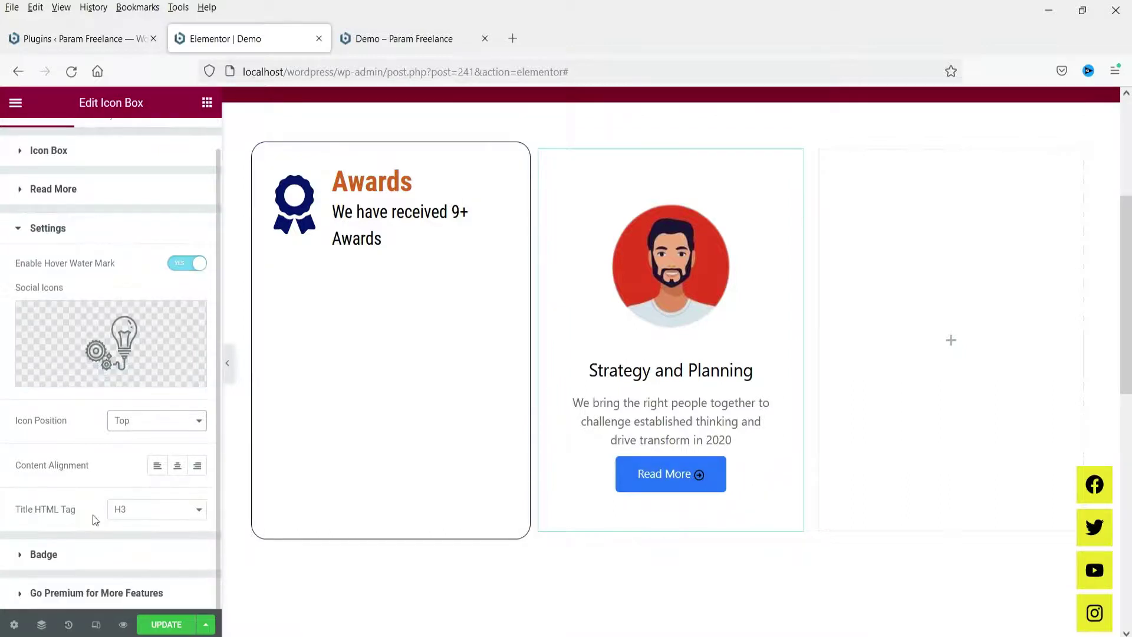
mouse_move(616, 381)
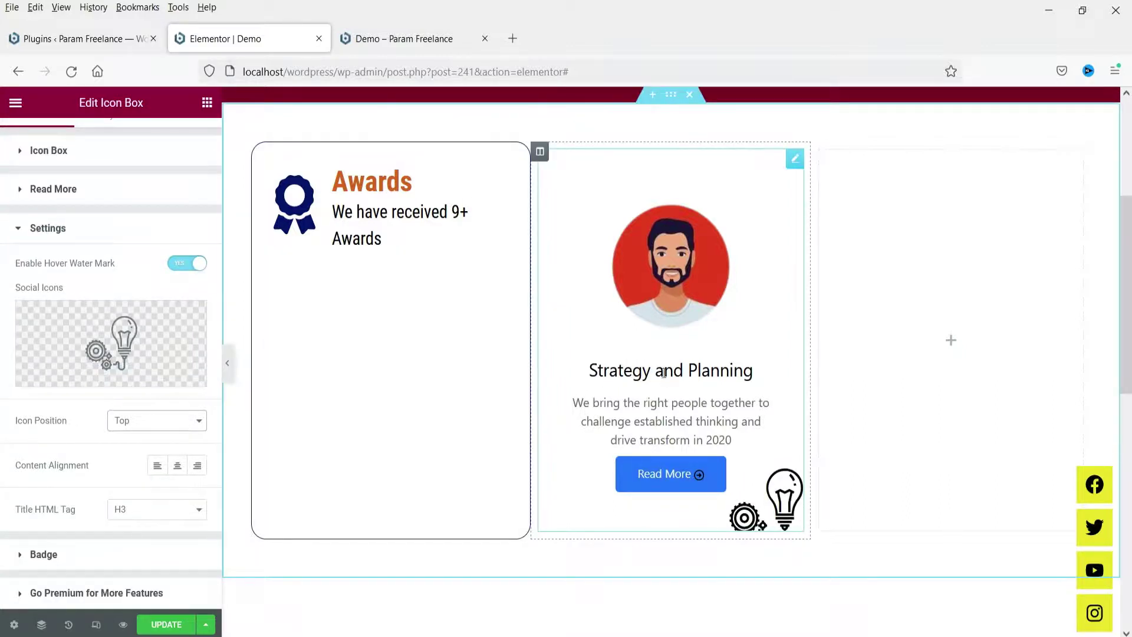
- Show the badge on the icon box and set its position to Top Right
left_click(83, 553)
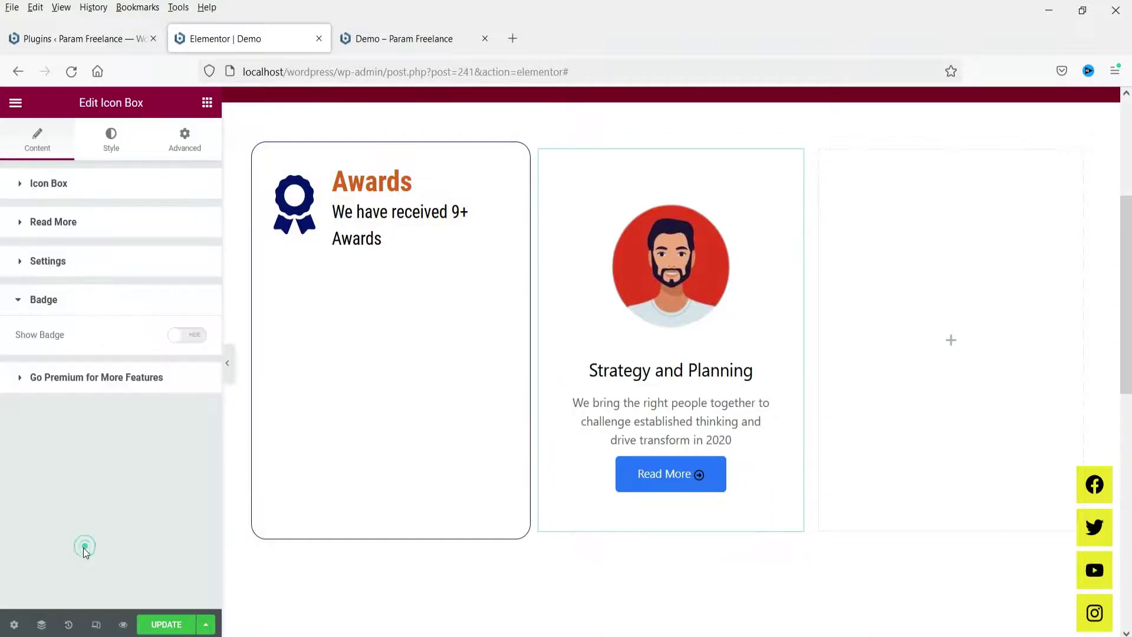
left_click(184, 347)
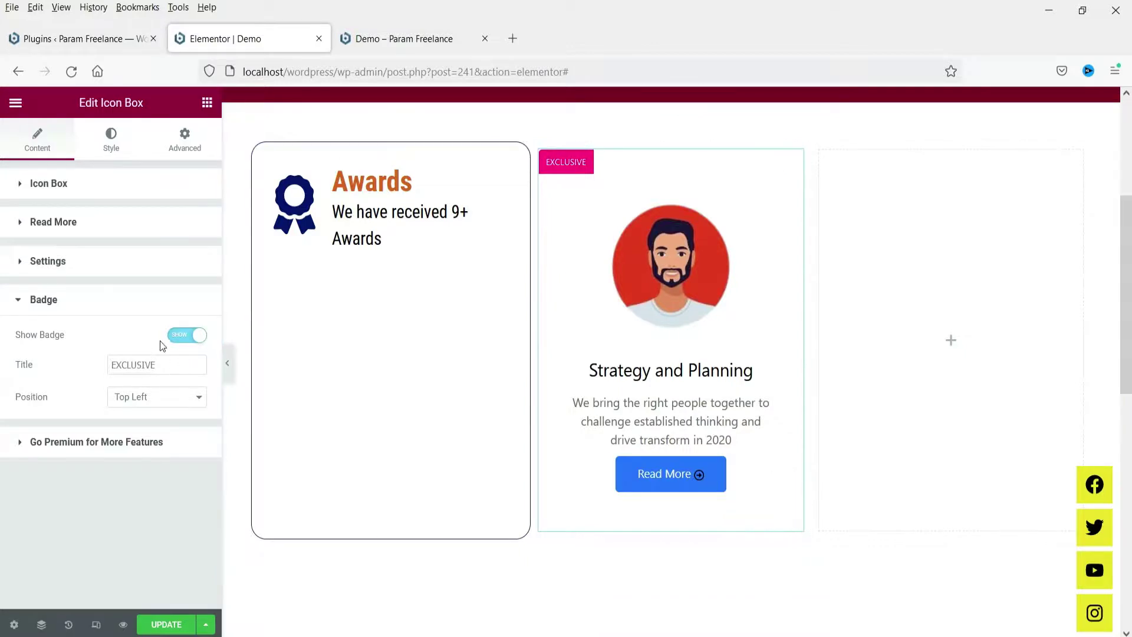
left_click(179, 341)
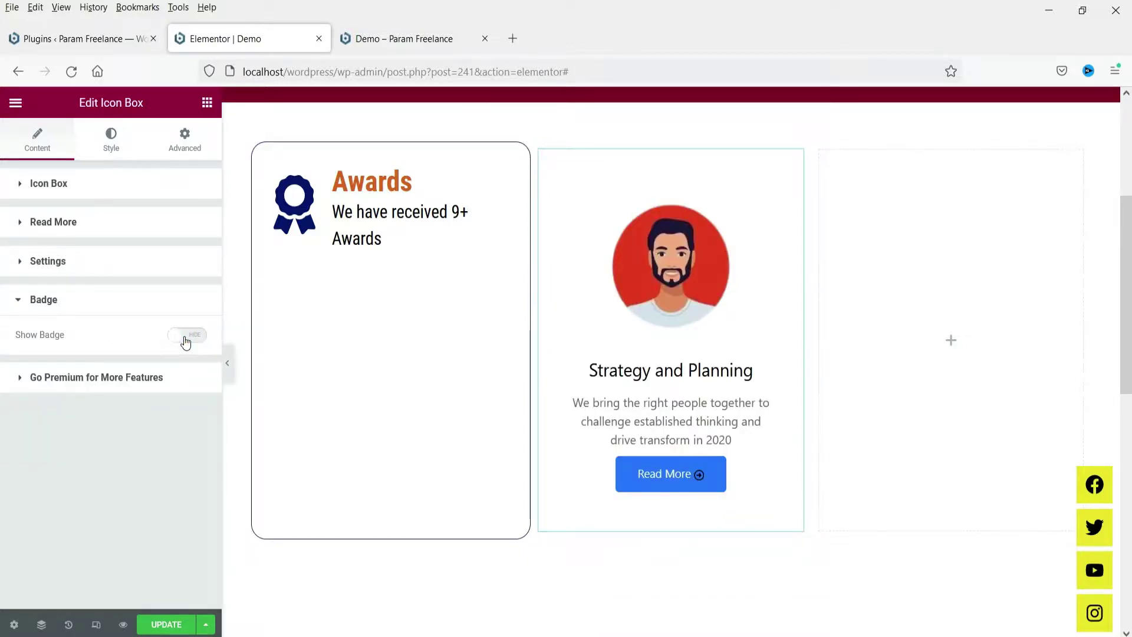
left_click(184, 340)
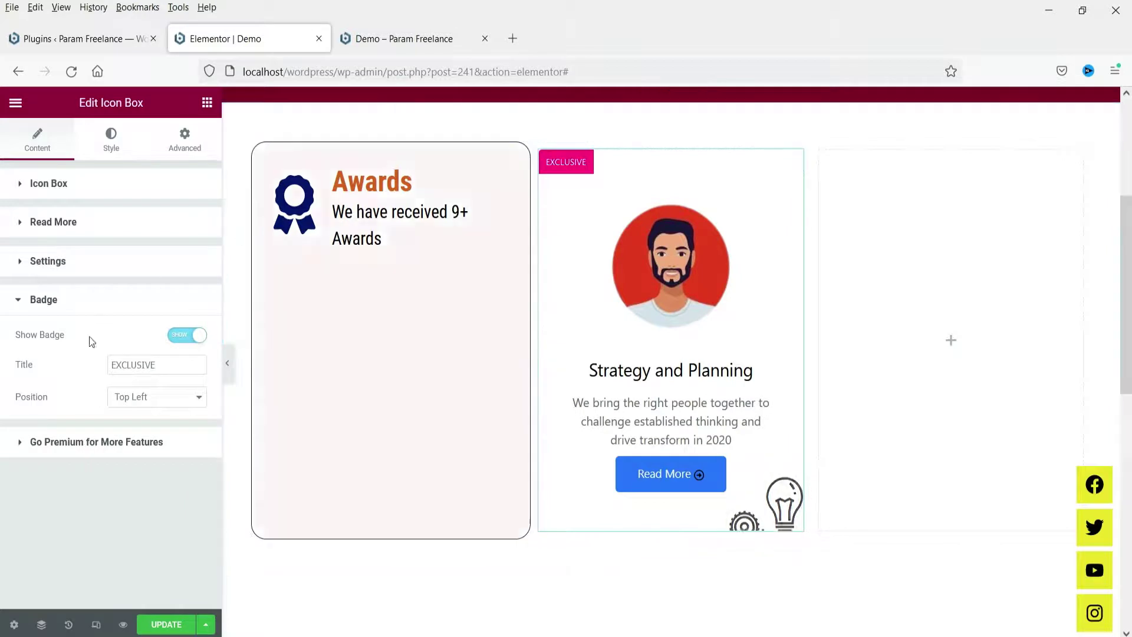
left_click(175, 404)
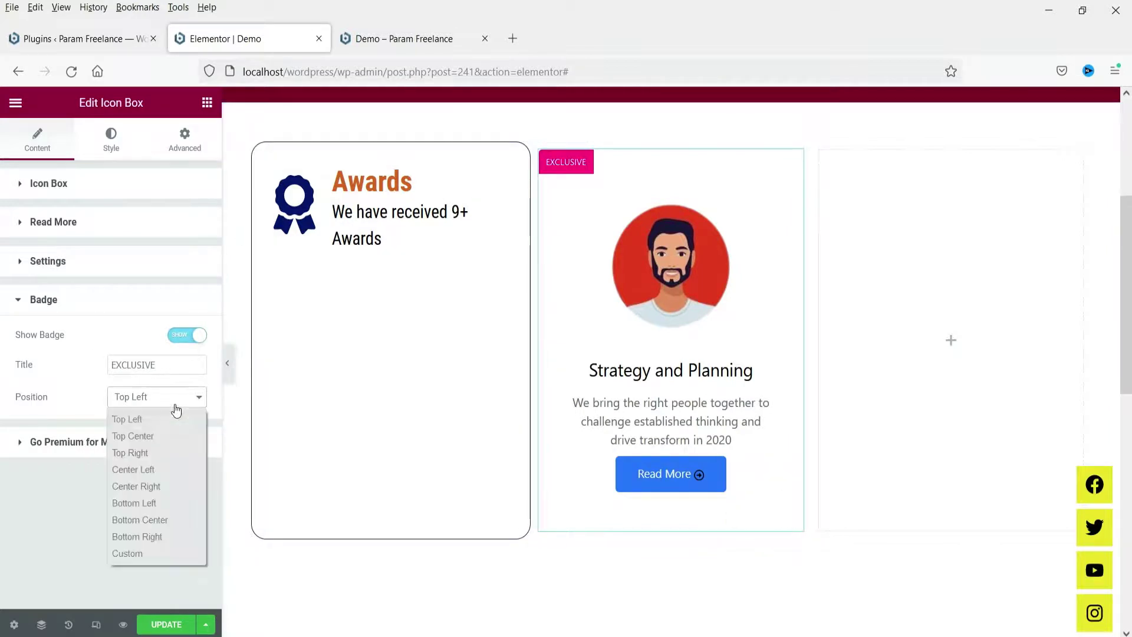
left_click(165, 452)
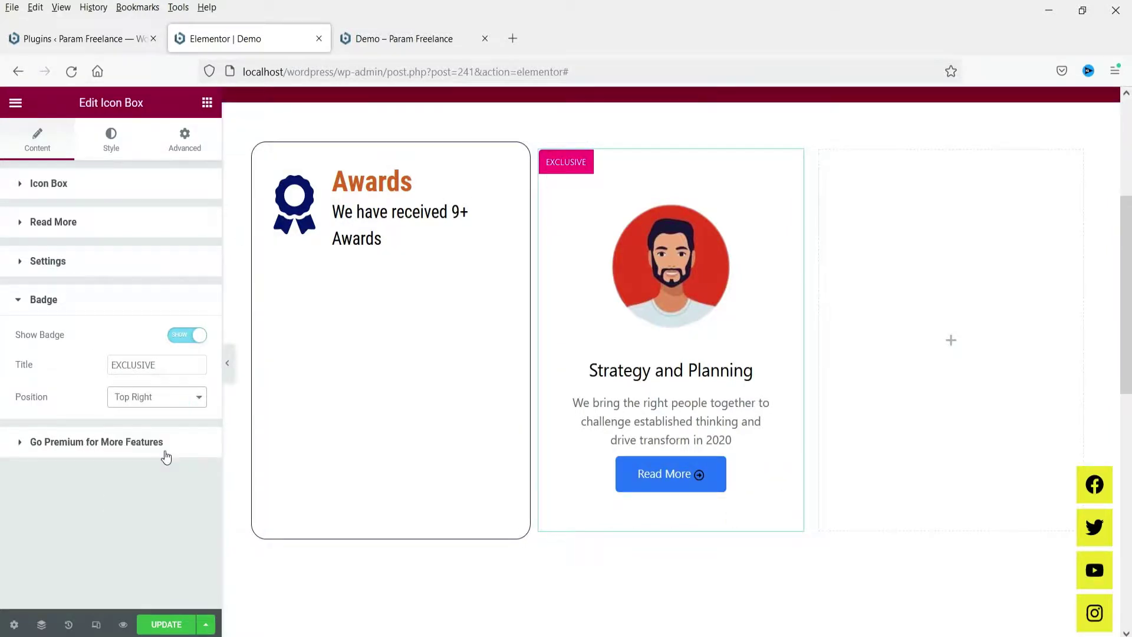
left_click(154, 396)
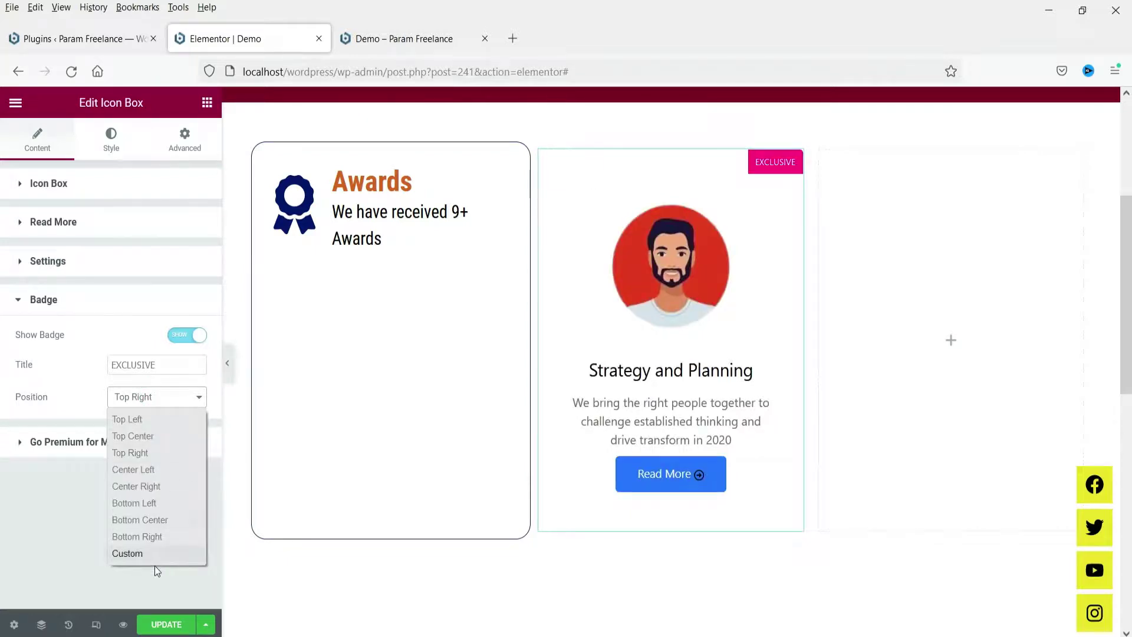
left_click(192, 360)
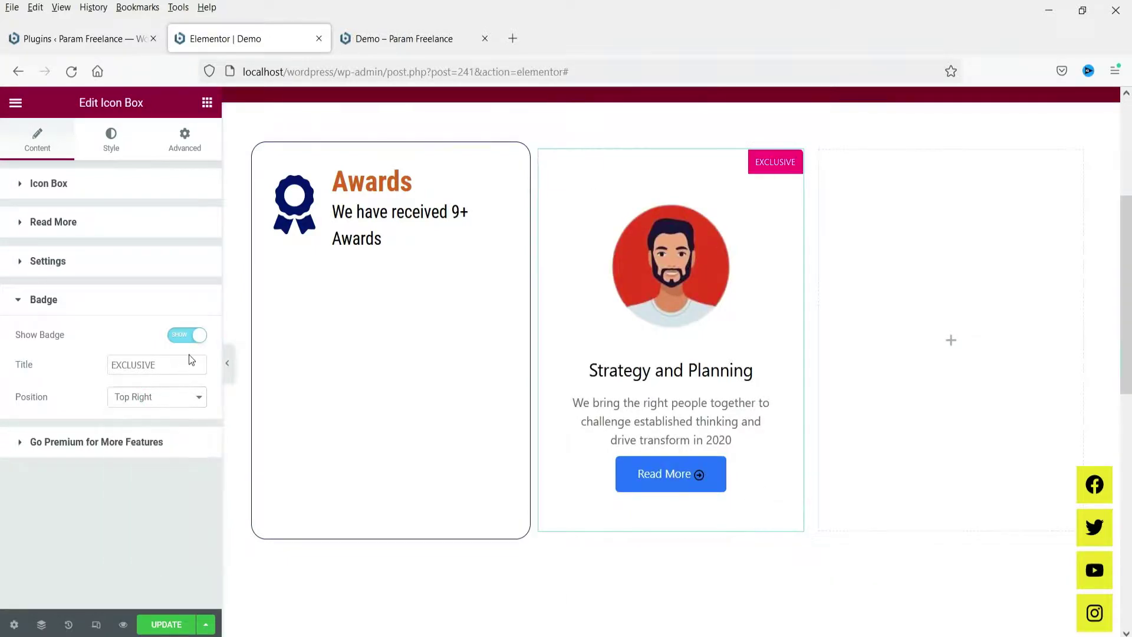
- Change the badge title to "Premium"
double_click(161, 364)
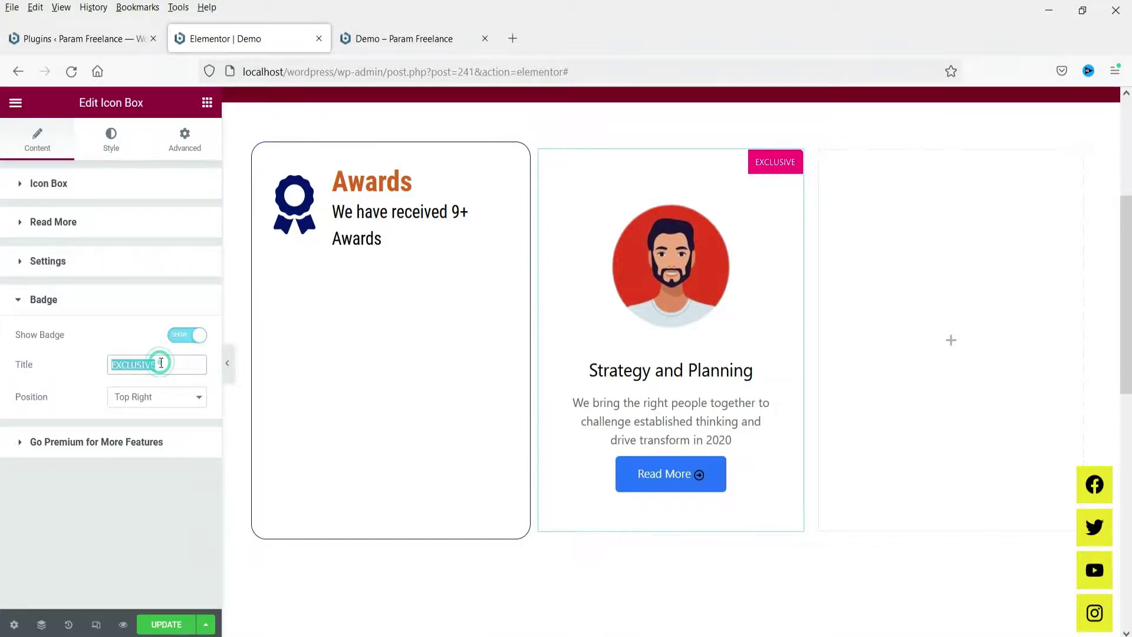
type("Premium")
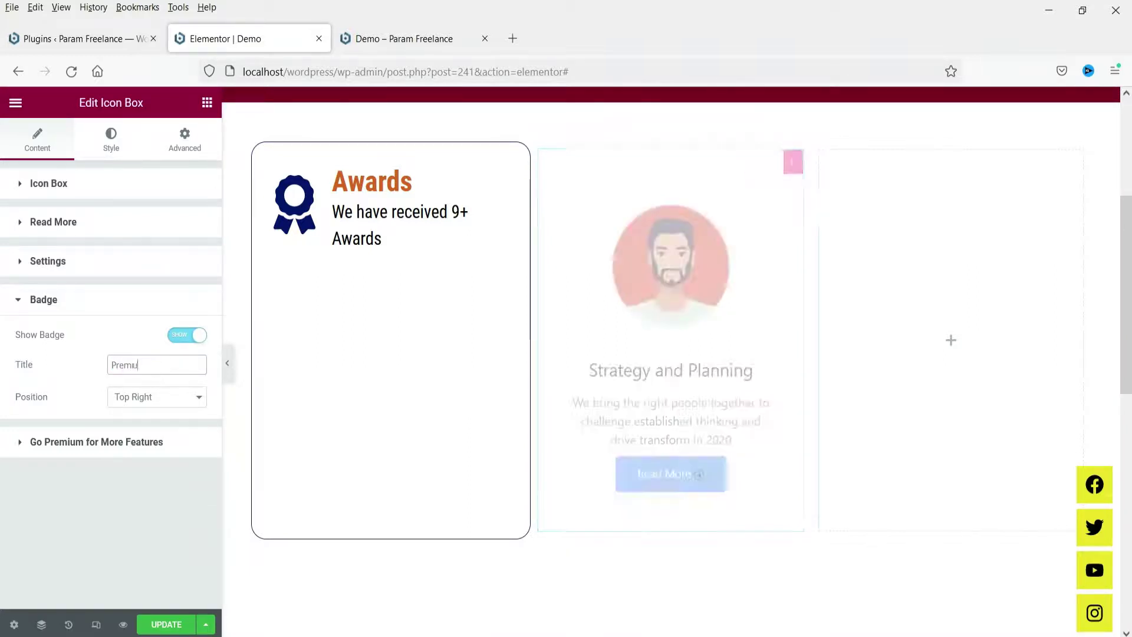
left_click(94, 446)
left_click(91, 345)
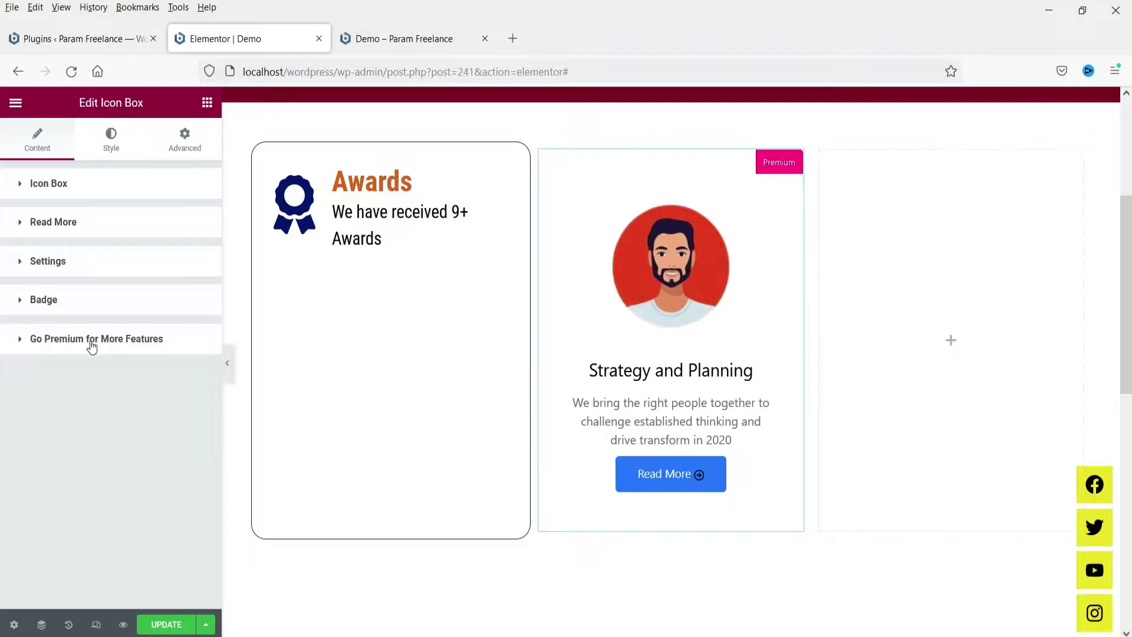
- Give the icon box container a classic background in the global dark blue colour
left_click(111, 143)
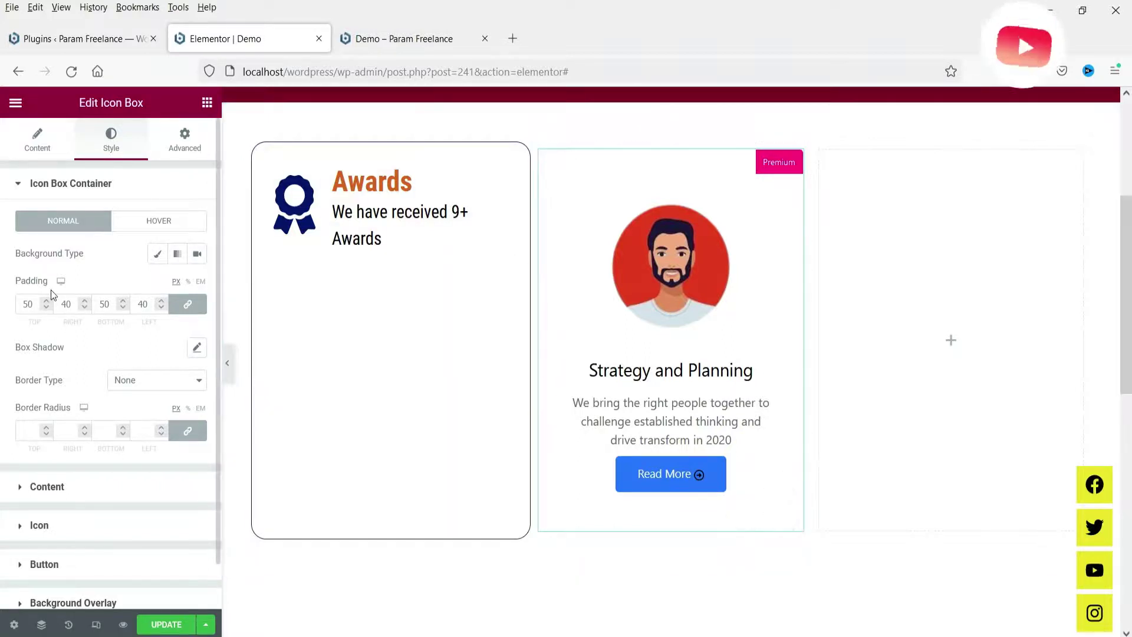
left_click(157, 258)
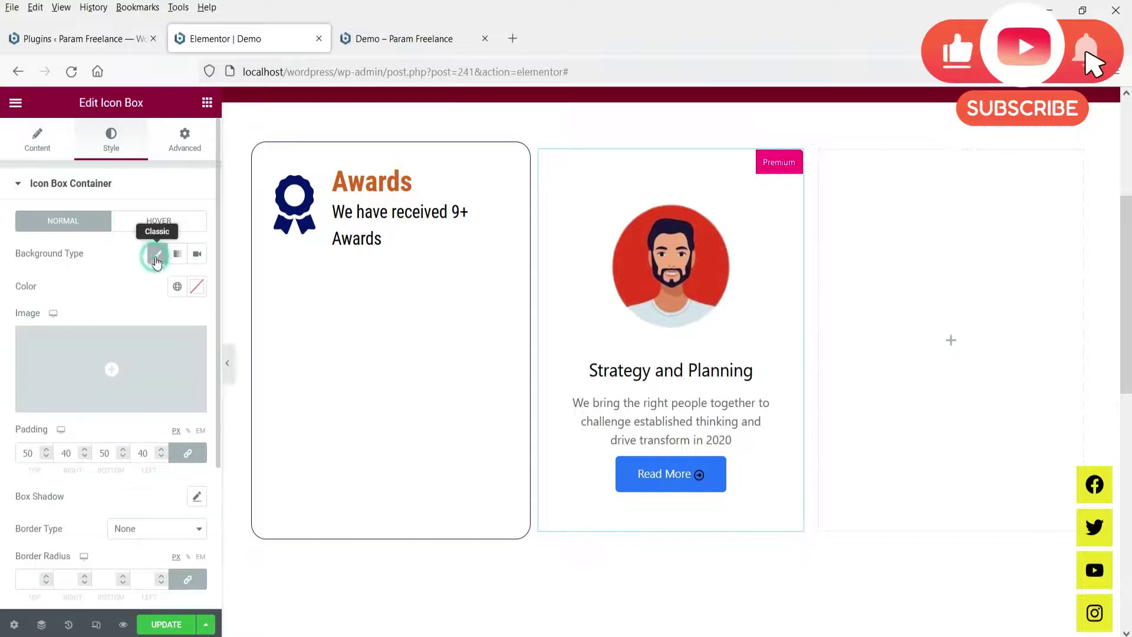
left_click(177, 287)
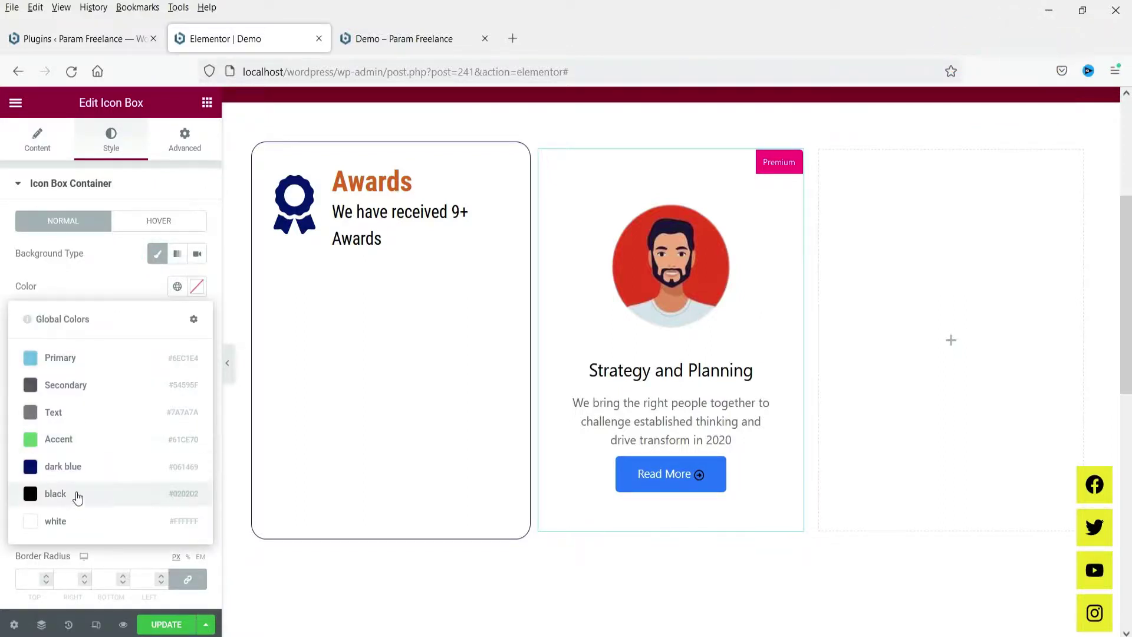
left_click(68, 466)
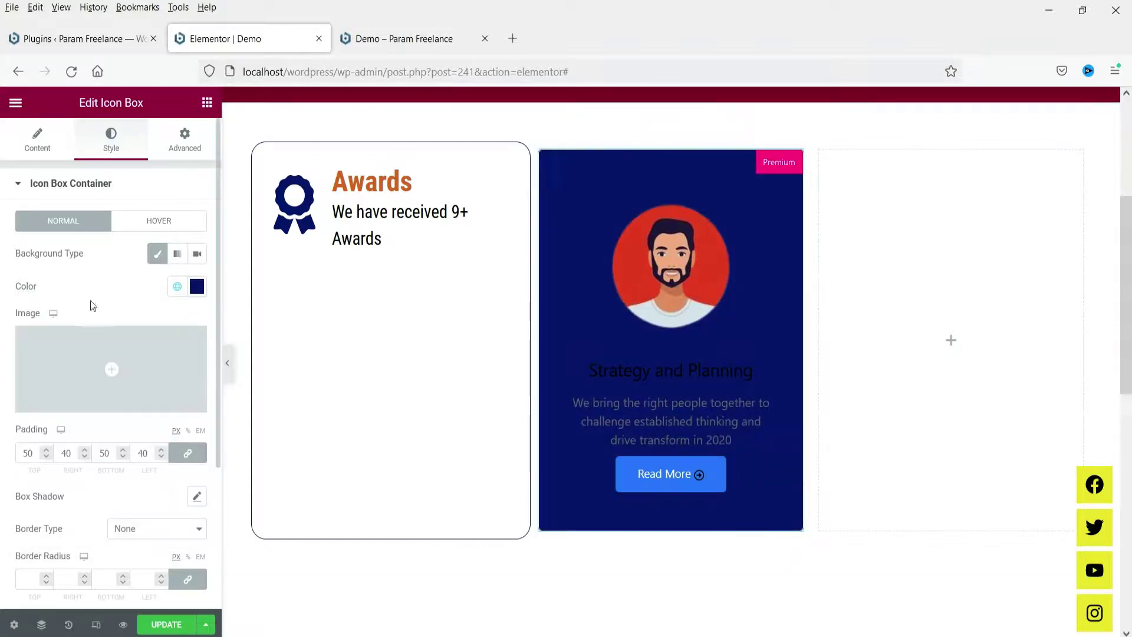
- Try a gradient background on the icon box container, and switch it back to classic
left_click(178, 254)
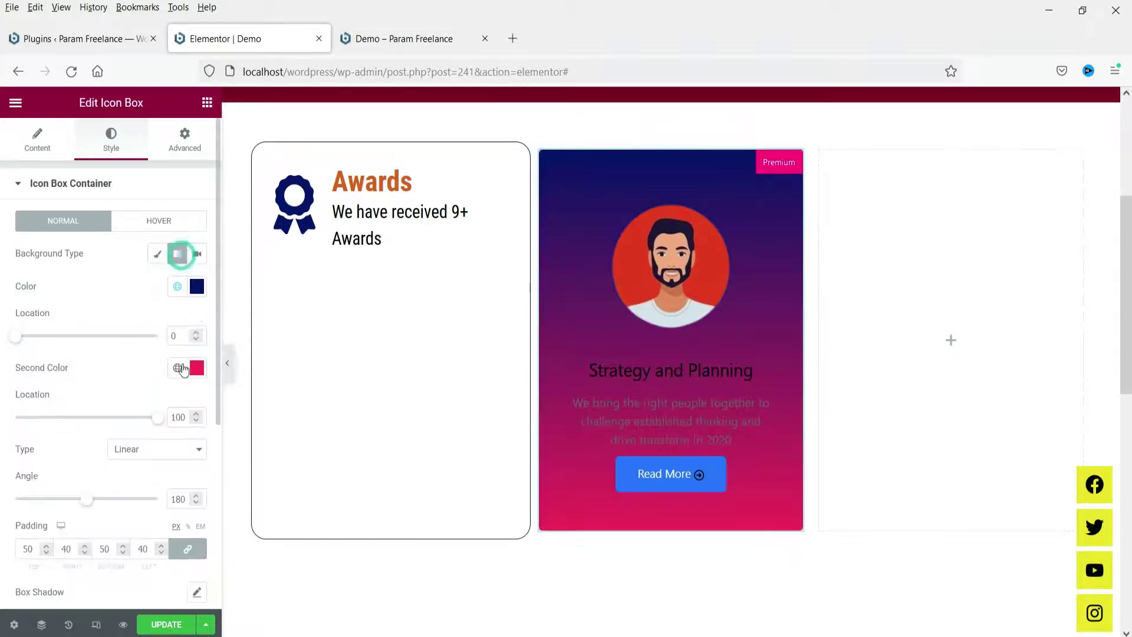
left_click(178, 287)
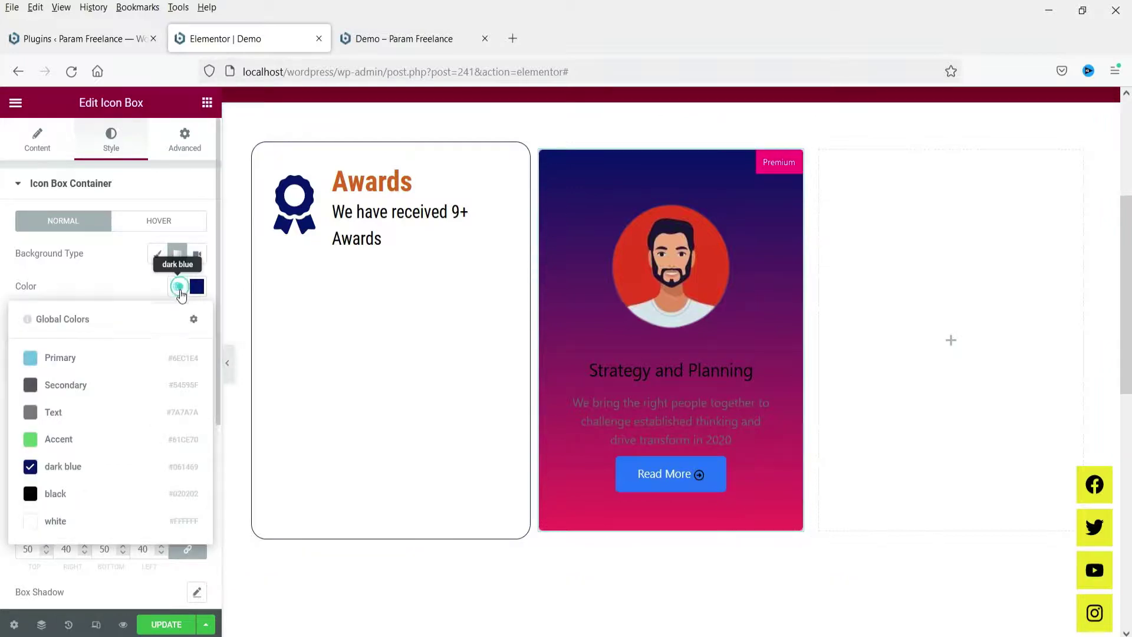
left_click(149, 254)
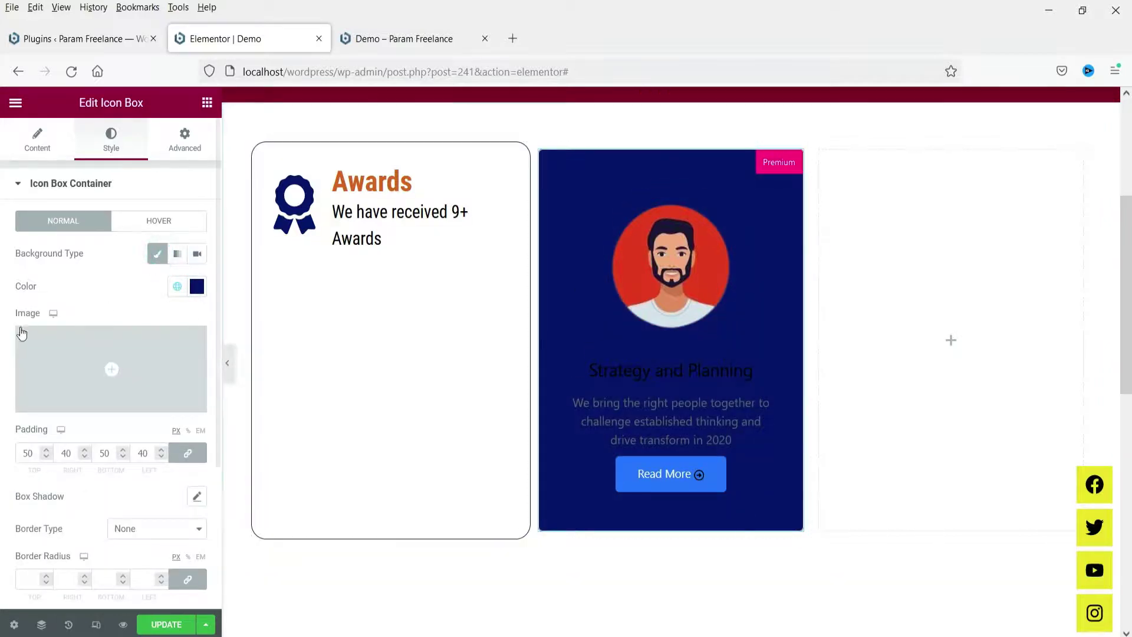
- Try the alarm clock photo from the media library as the icon box container's background image, and remove it
mouse_move(93, 349)
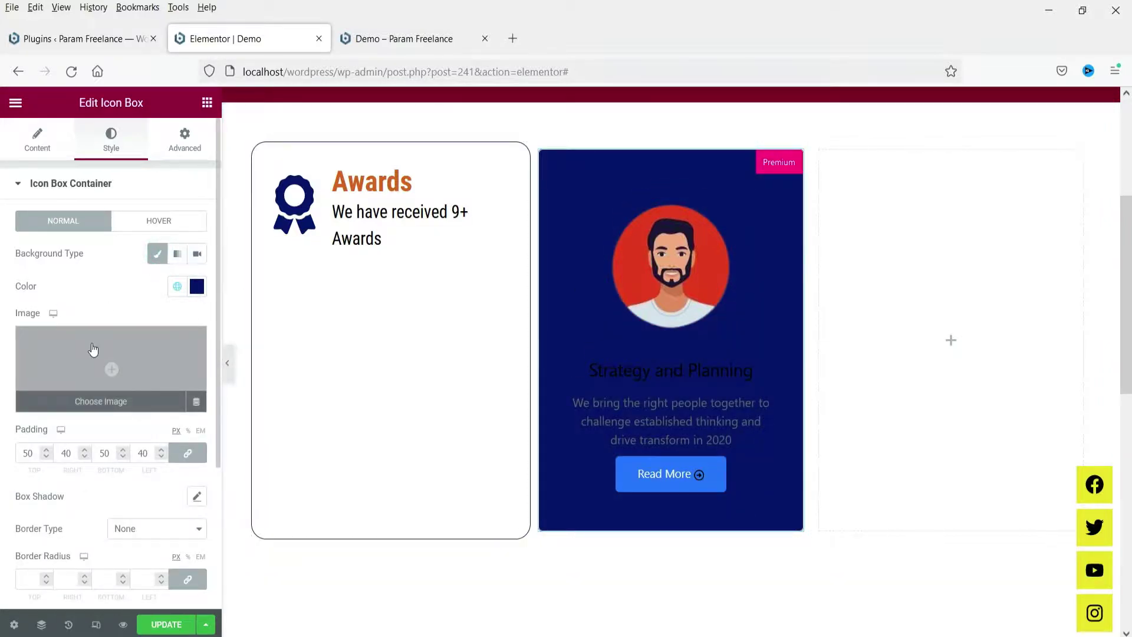
left_click(93, 349)
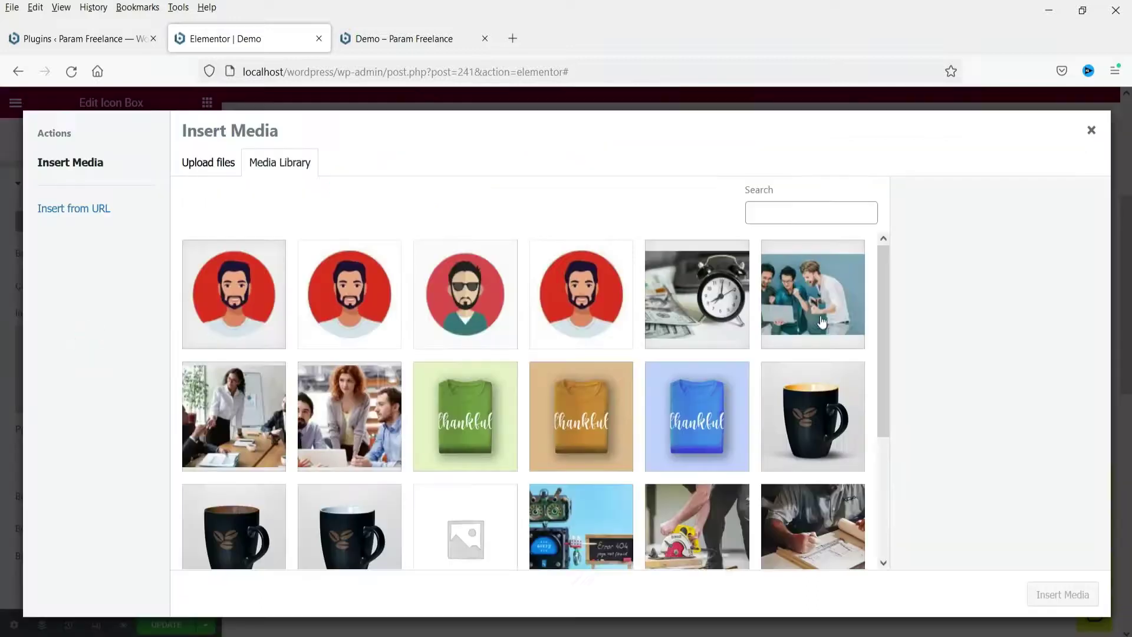
left_click(708, 288)
left_click(1061, 594)
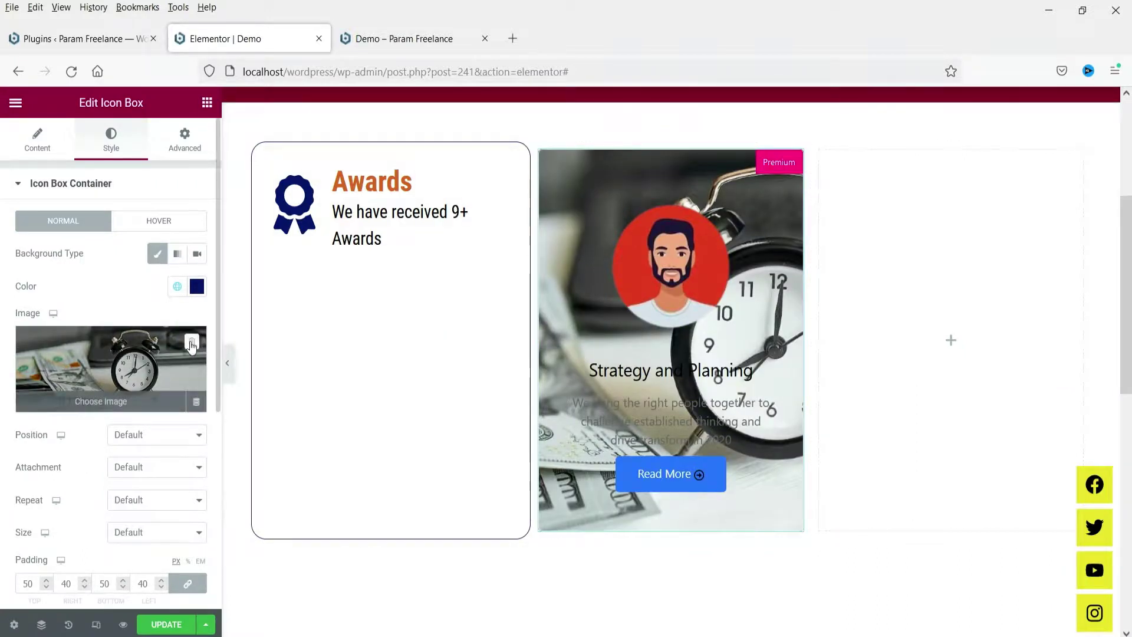
left_click(190, 343)
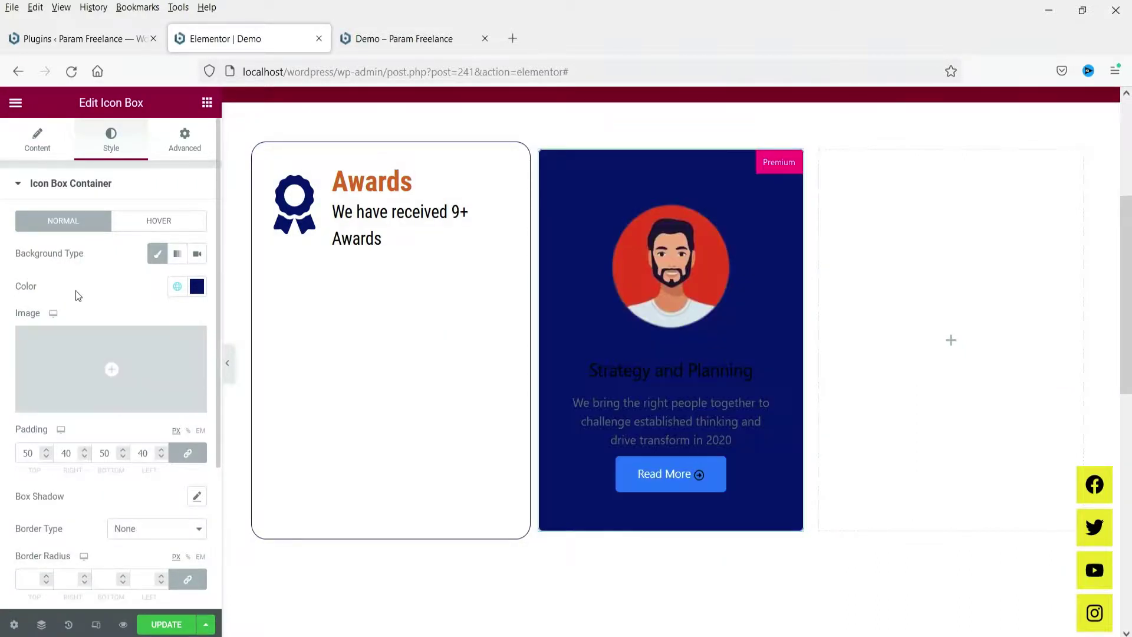
- Give the icon box container a solid border 1 px wide on all sides in the global Accent colour
scroll(79, 319, "down", 5)
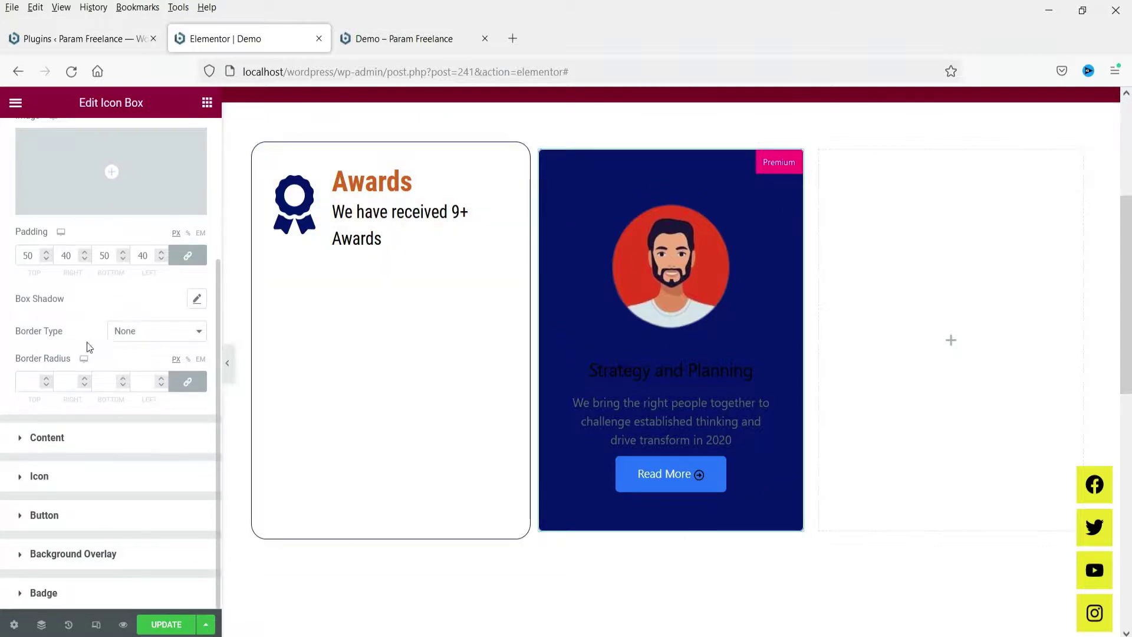
left_click(147, 342)
left_click(137, 371)
left_click(47, 378)
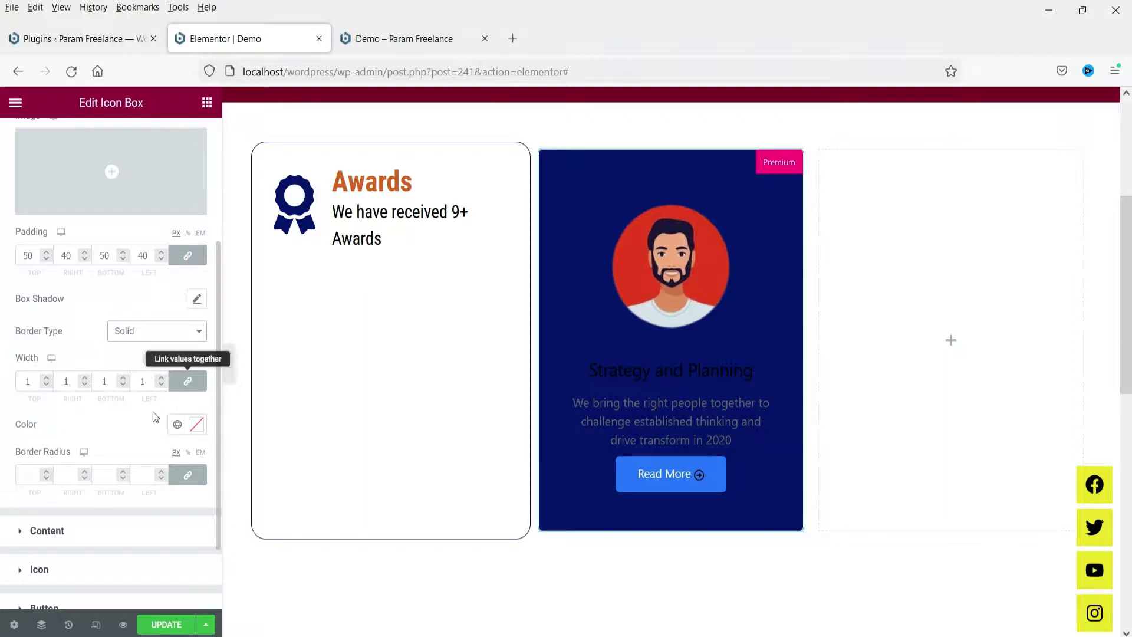
left_click(177, 426)
left_click(71, 306)
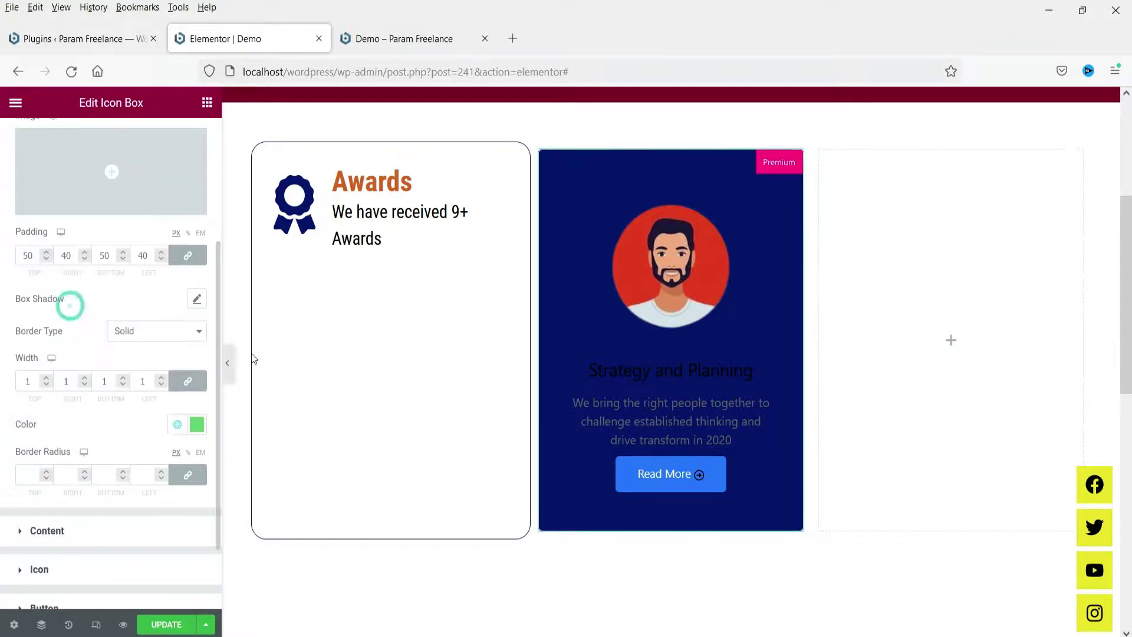
- Preview the page without the editing panel, and set the container's border radius to 20 px on all corners
left_click(228, 370)
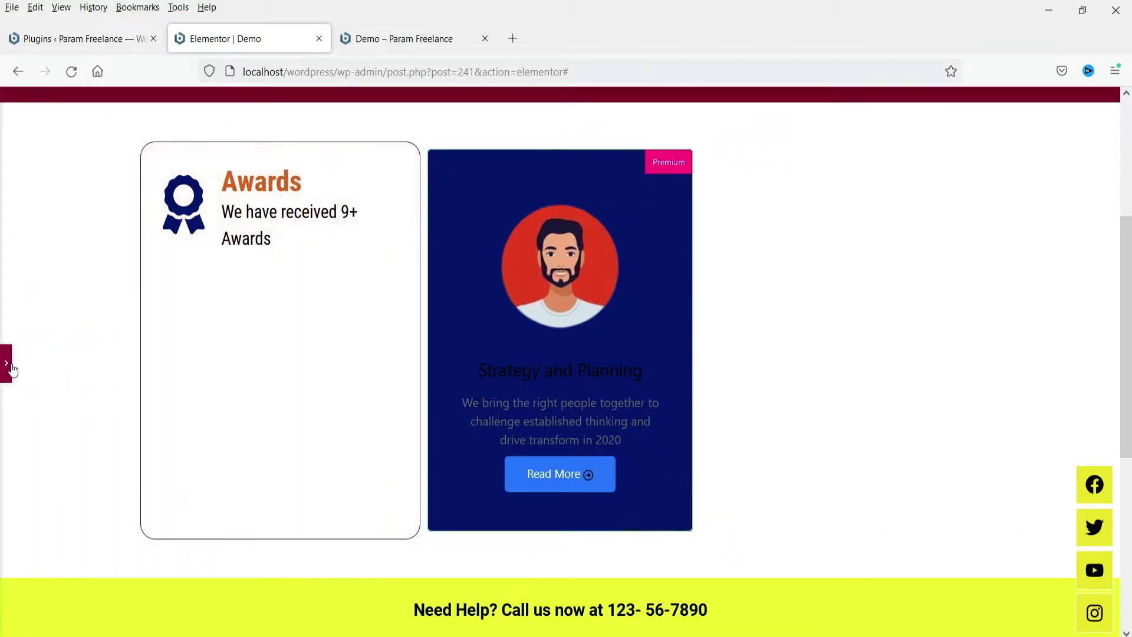
left_click(7, 366)
left_click(32, 474)
type("20")
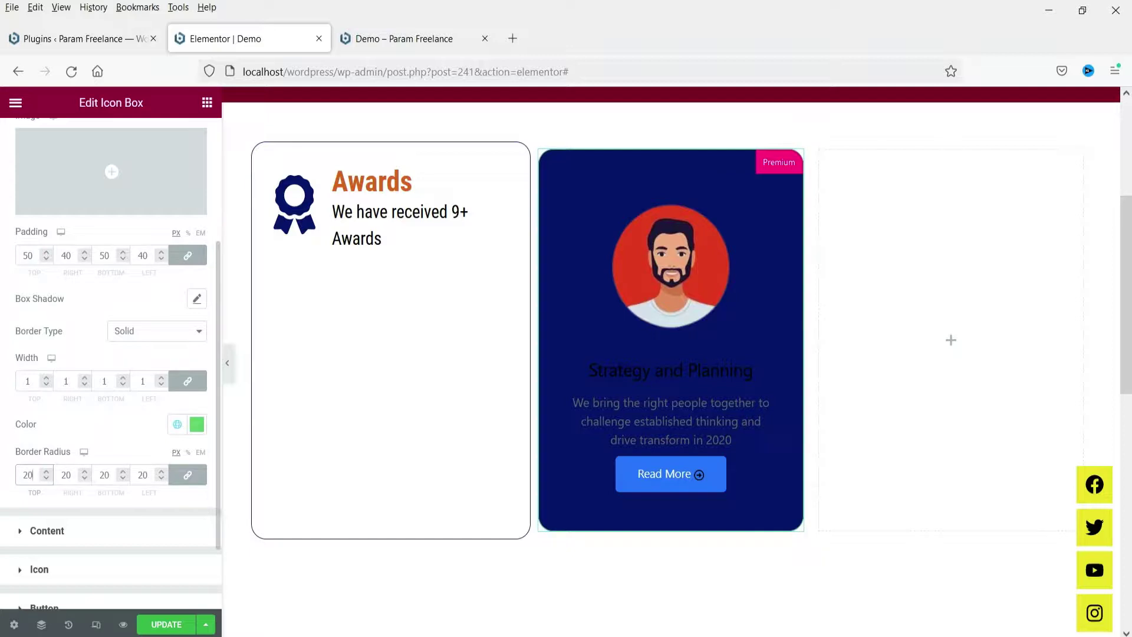
- Give the icon box container's hover state a classic background in the global black colour
scroll(64, 445, "down", 3)
left_click(63, 439)
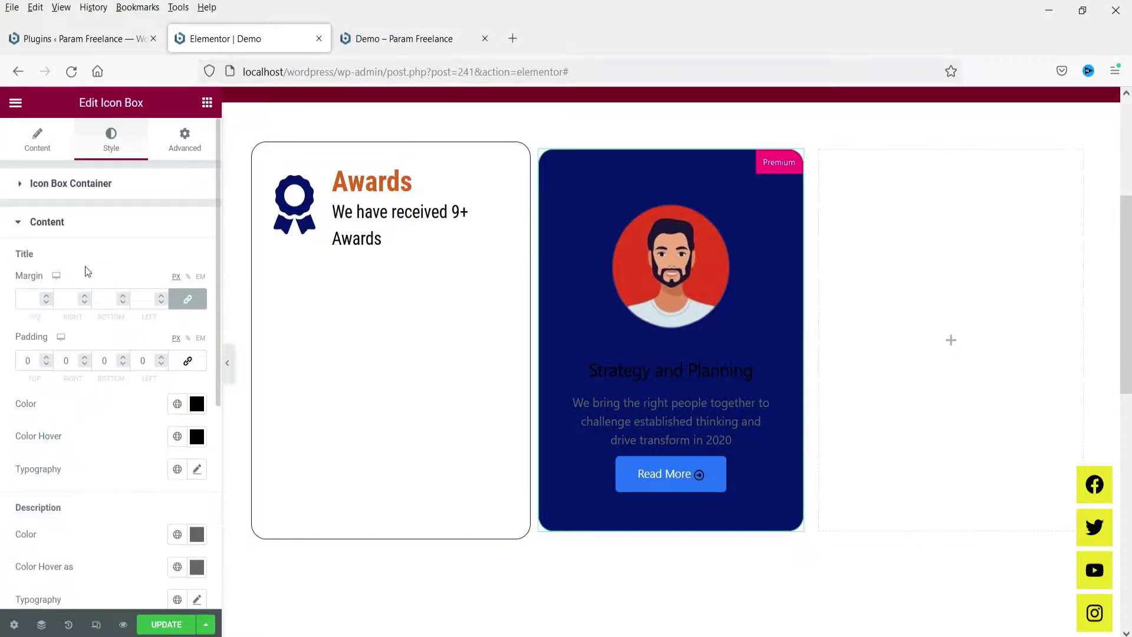
left_click(82, 187)
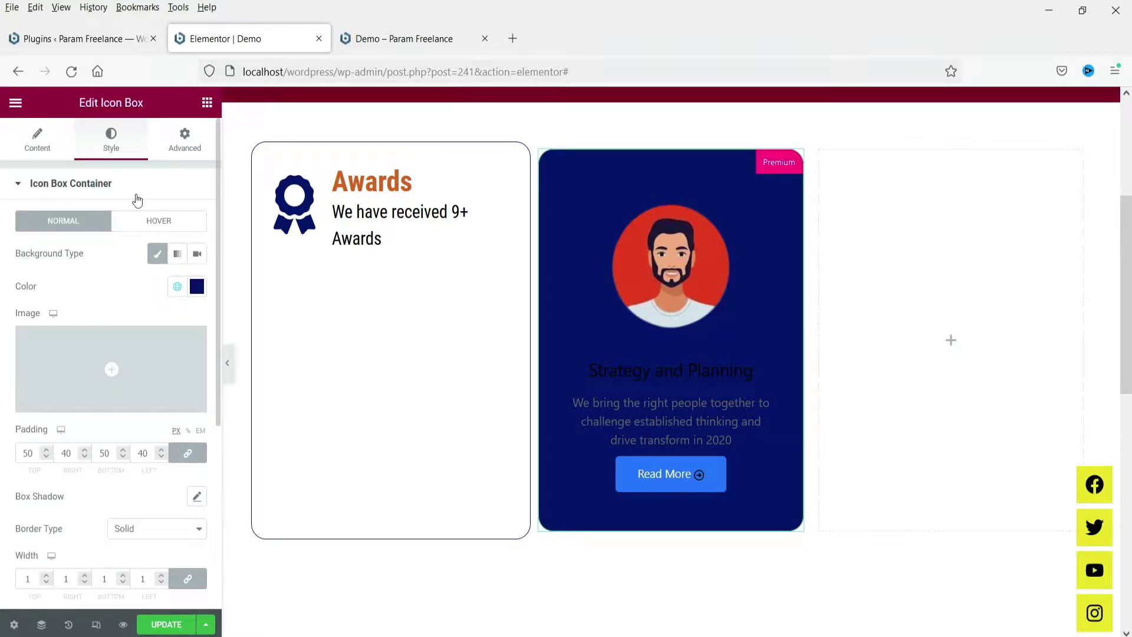
left_click(155, 225)
left_click(157, 255)
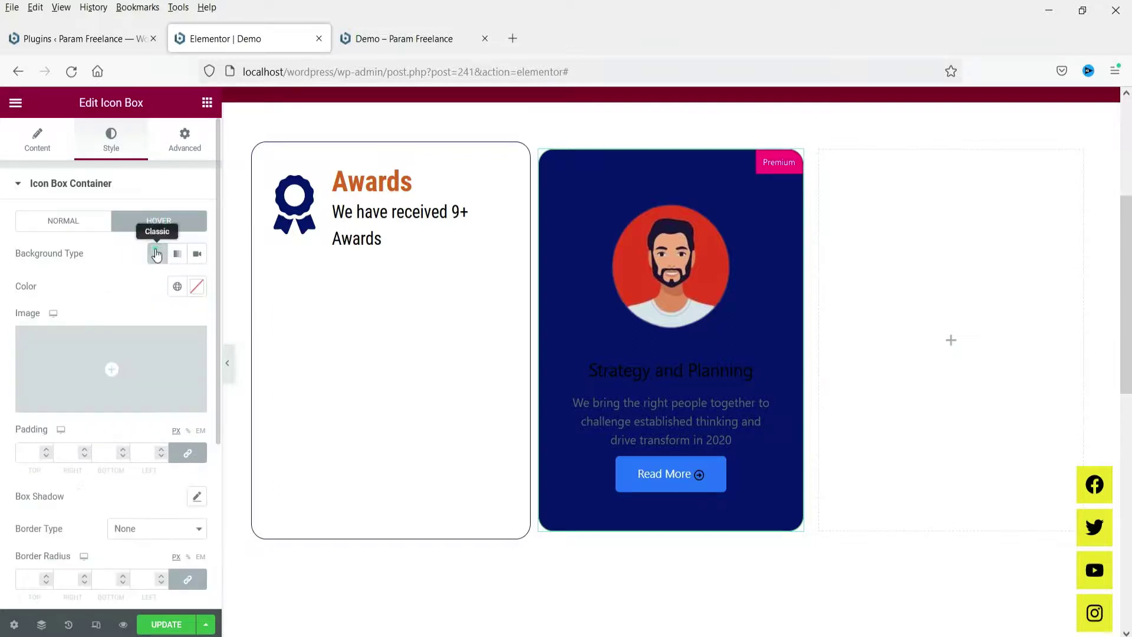
left_click(178, 288)
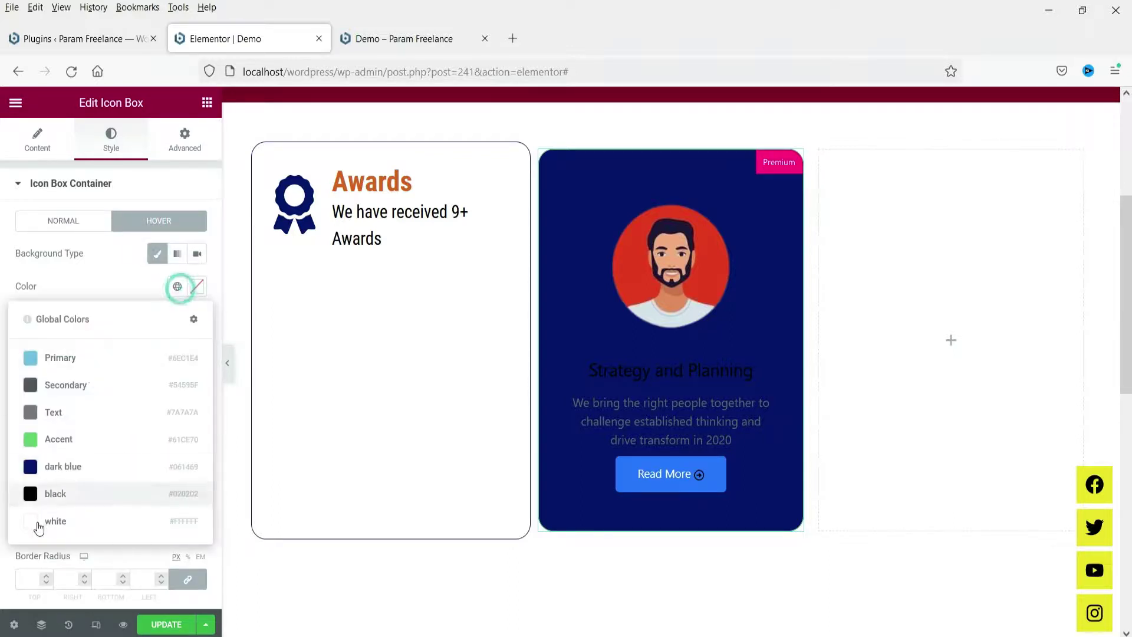
left_click(33, 495)
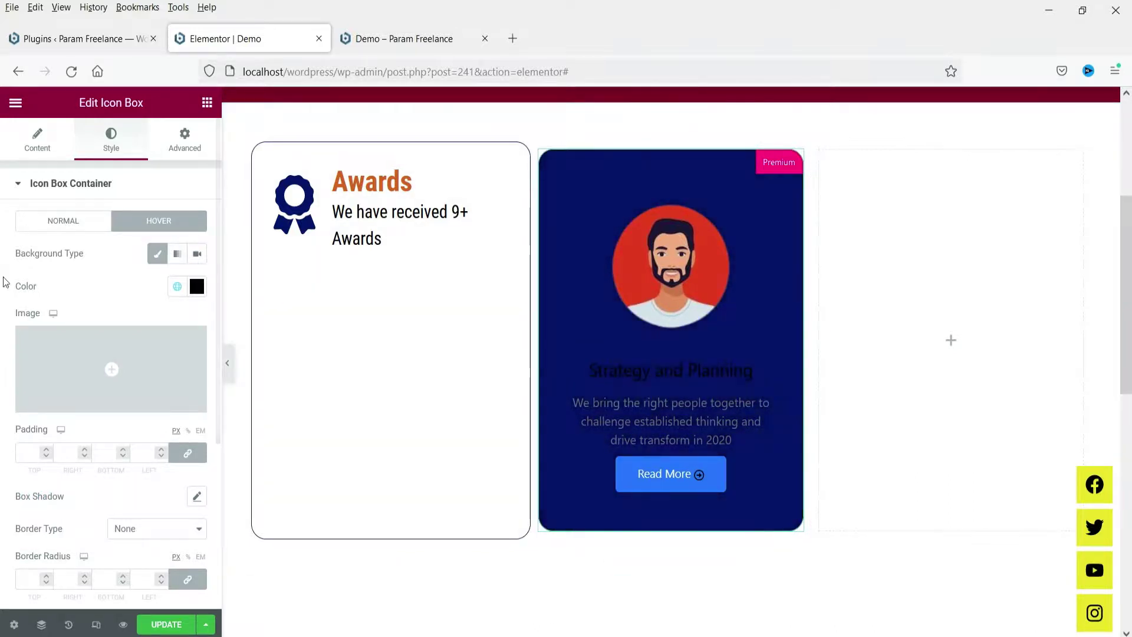
scroll(59, 221, "down", 3)
scroll(70, 196, "up", 3)
- Set the icon box title's colour to global white and its hover colour to global Accent
left_click(70, 184)
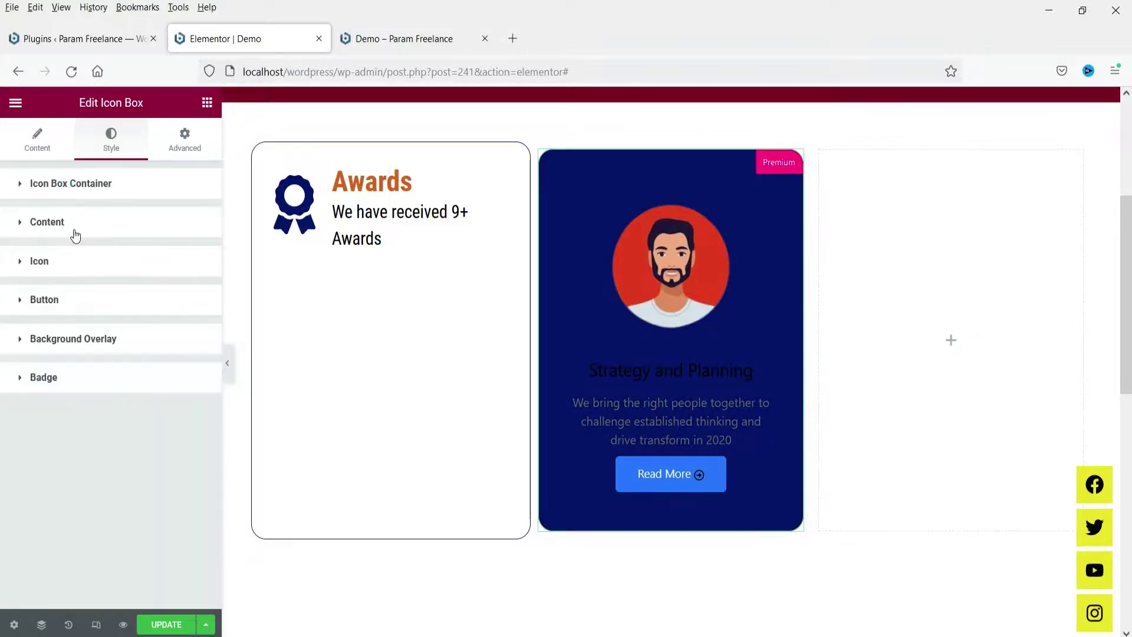
left_click(74, 230)
scroll(126, 393, "down", 2)
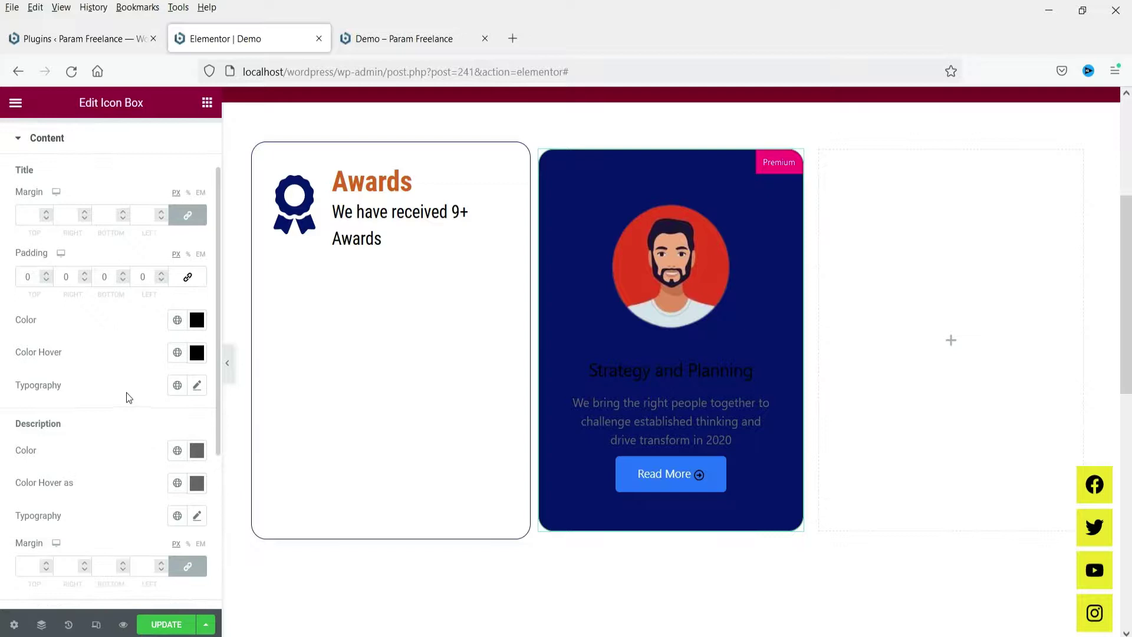
left_click(178, 323)
left_click(63, 553)
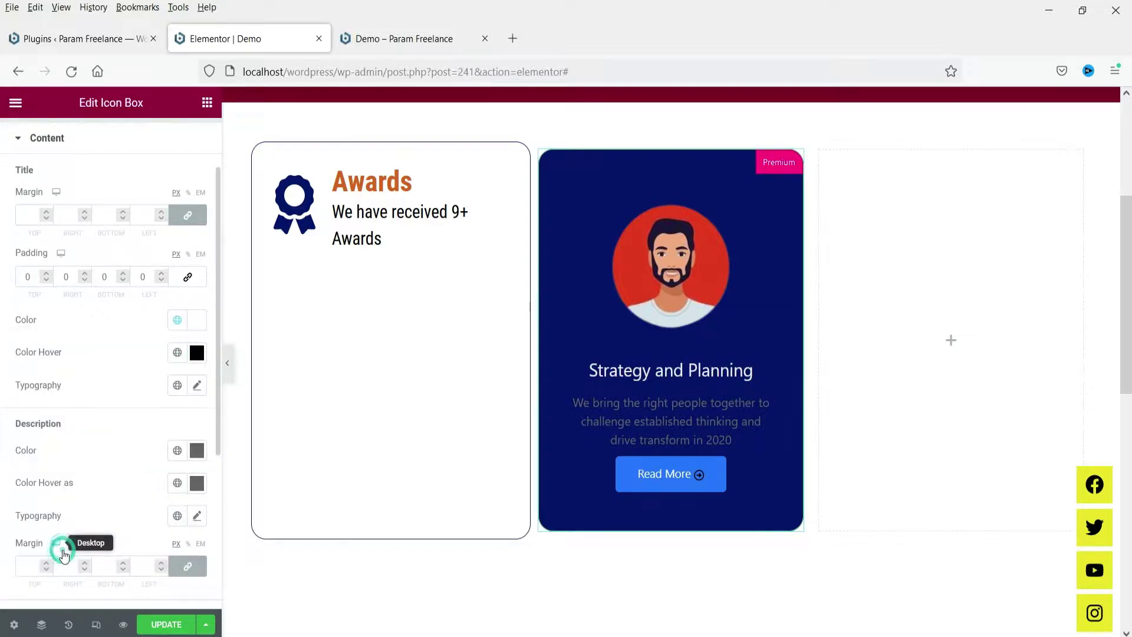
left_click(180, 352)
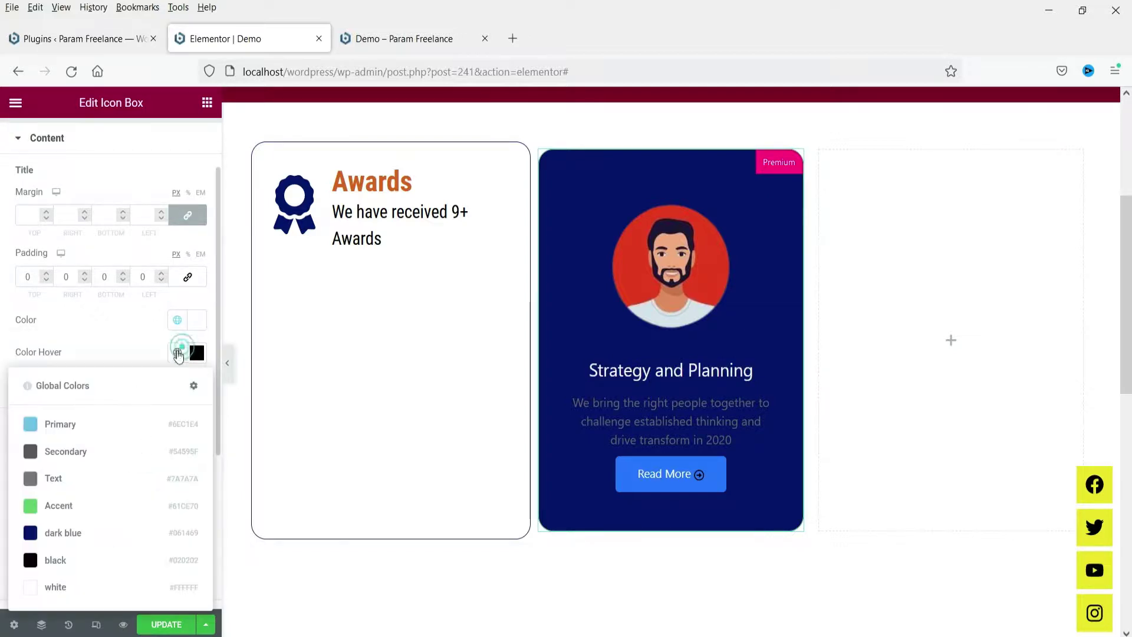
left_click(74, 502)
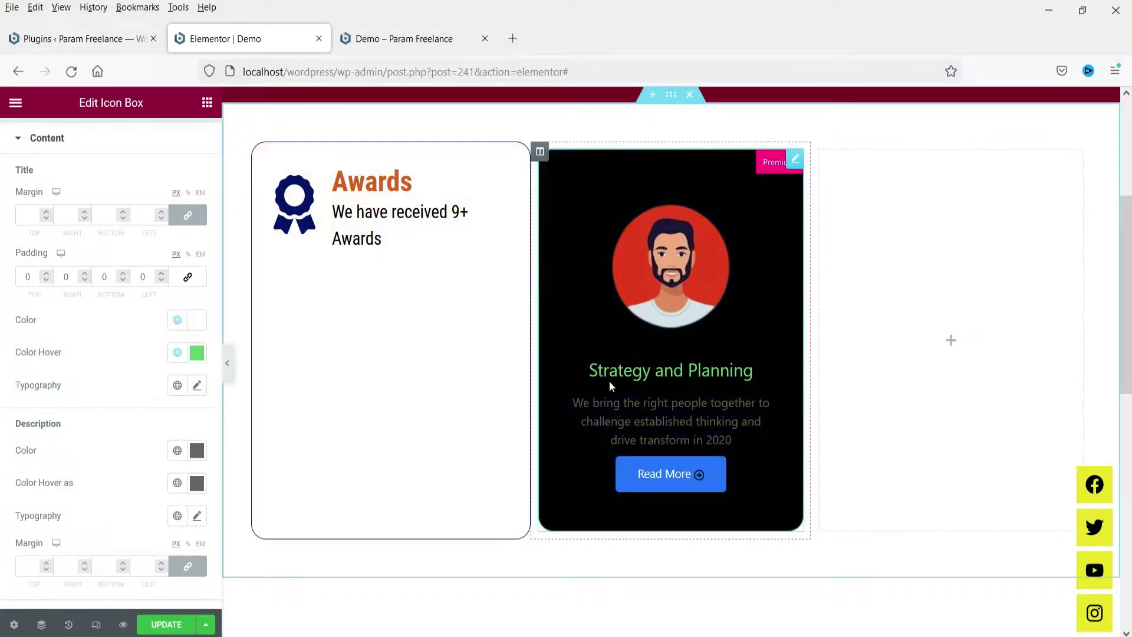
- Set the title's font family to Helvetica and increase its font size
left_click(197, 387)
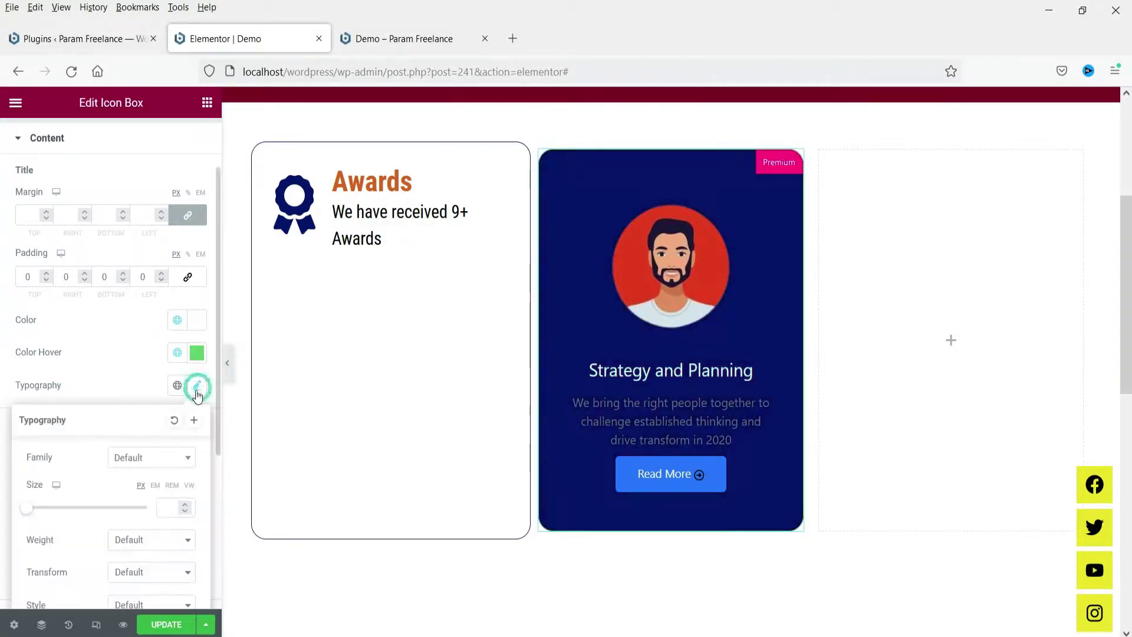
left_click(157, 459)
left_click(151, 397)
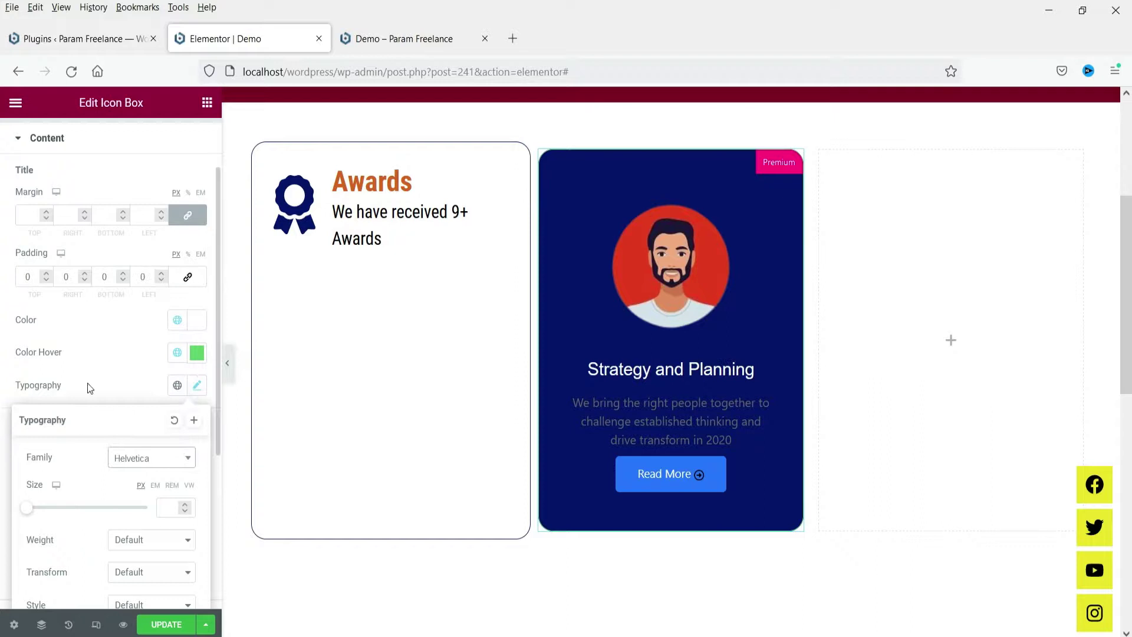
left_click(65, 508)
- Set the description colour to global white with a light yellow hover colour, and make the water mark white at font size 150
scroll(83, 399, "down", 4)
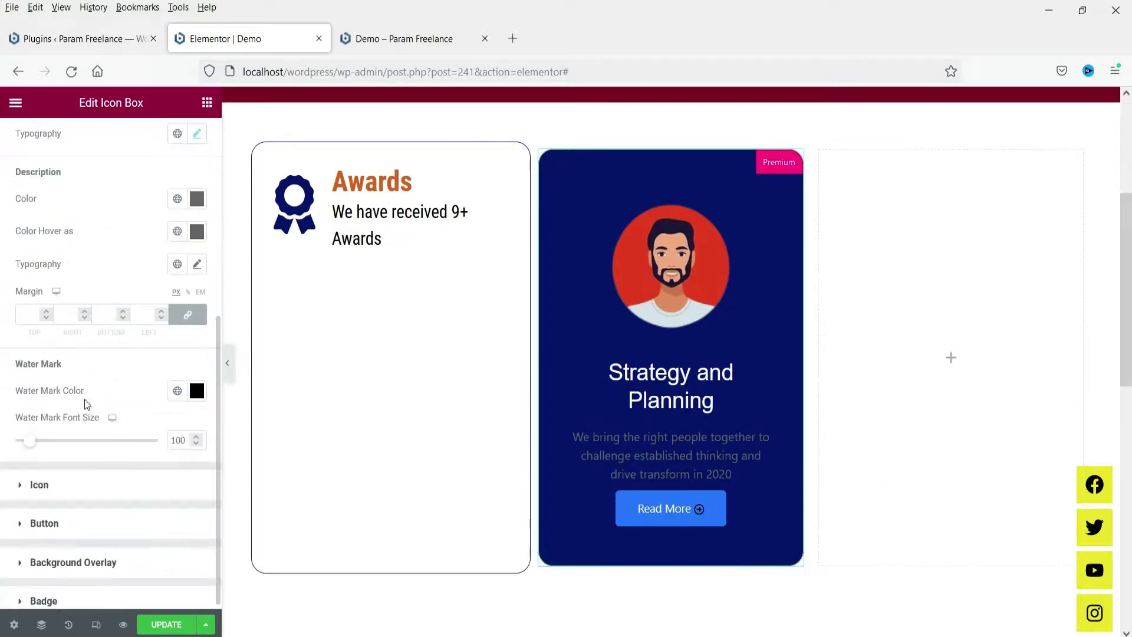
left_click(177, 199)
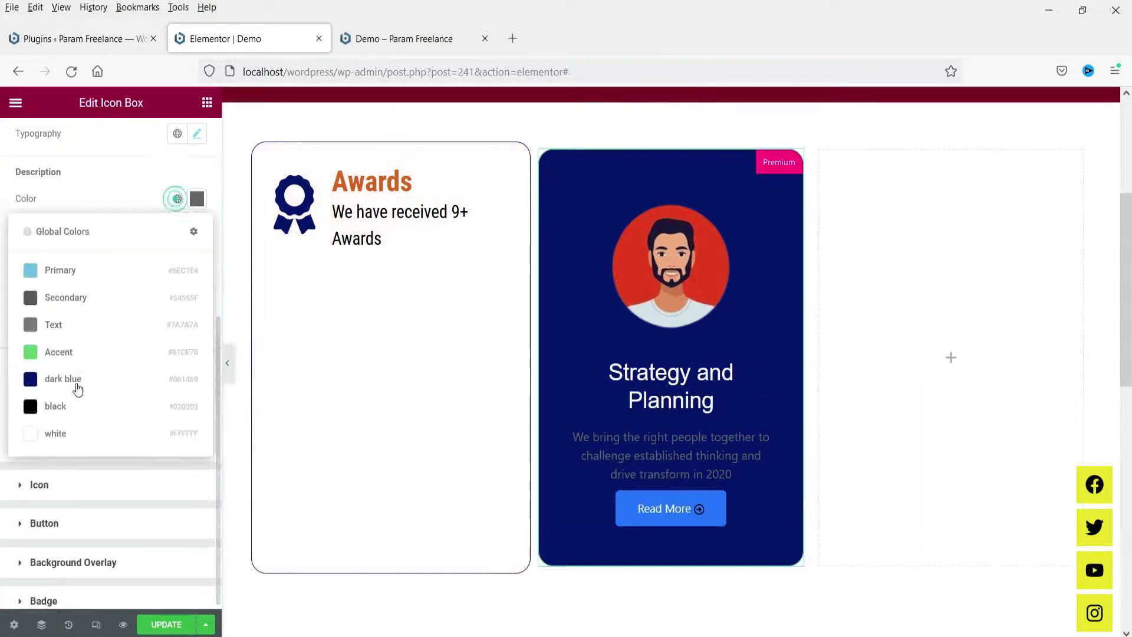
left_click(55, 437)
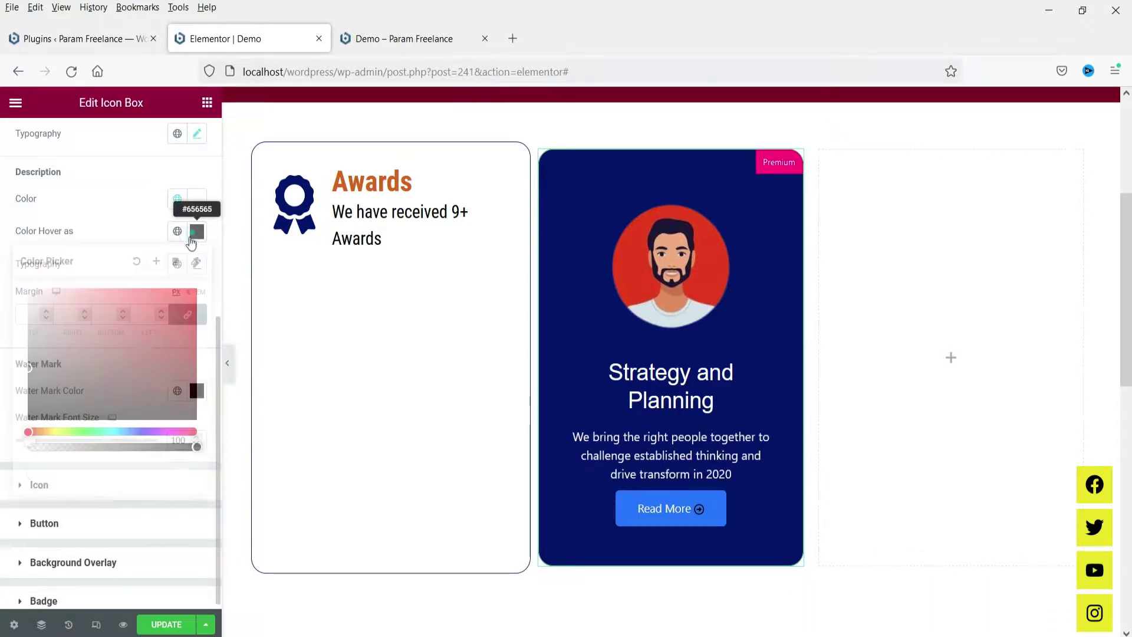
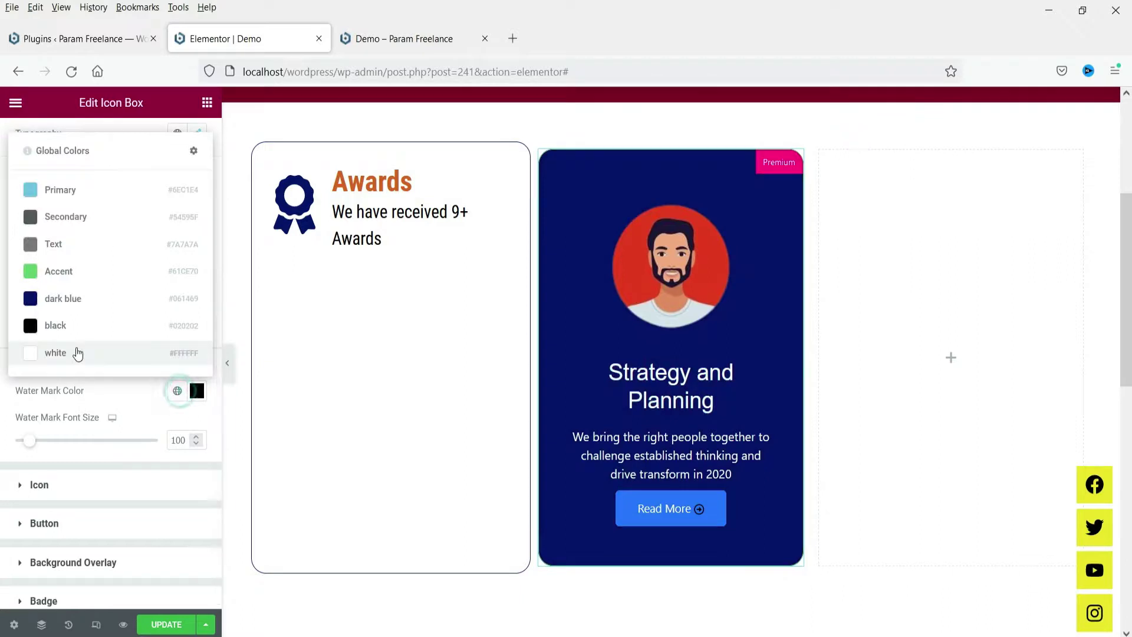
left_click(77, 352)
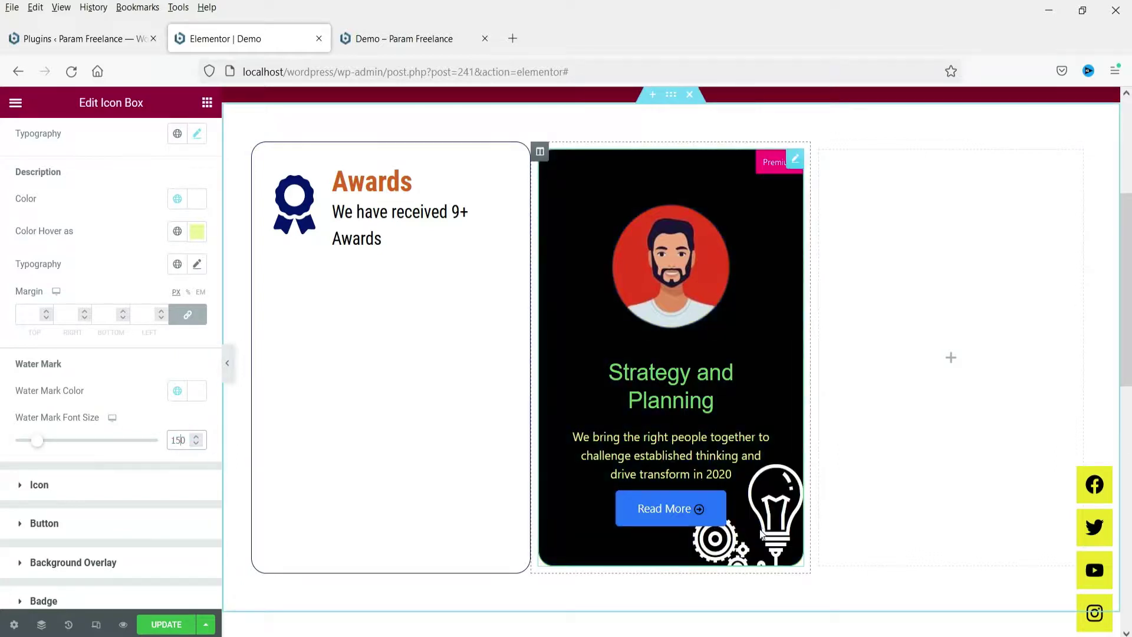
- Examine the style options for the icon box's icon and its Read More button
left_click(70, 487)
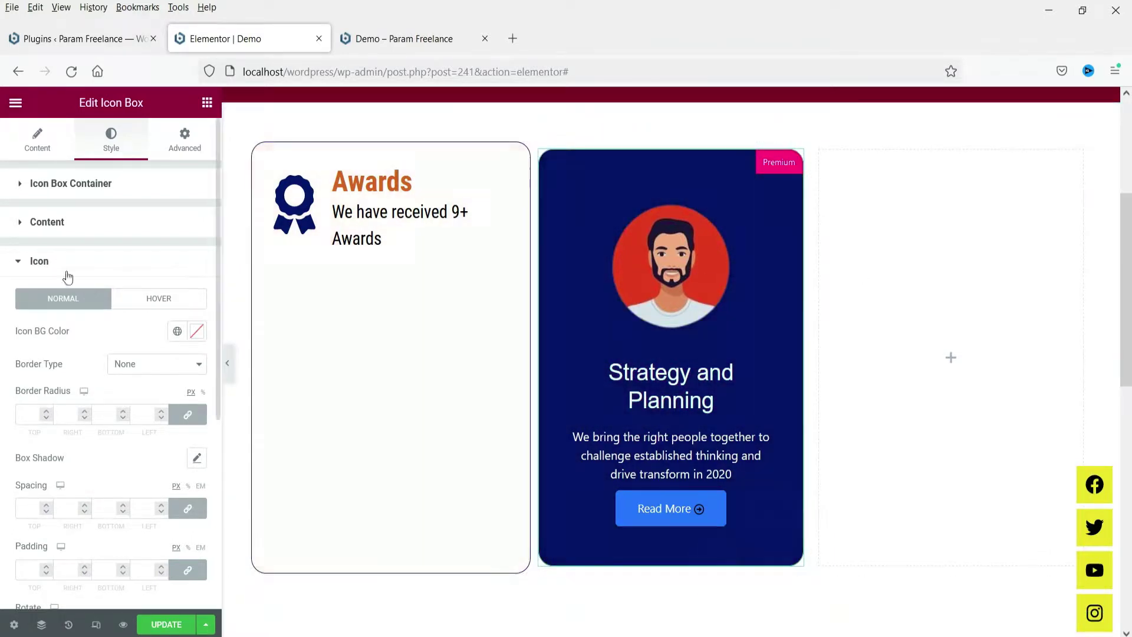
left_click(88, 259)
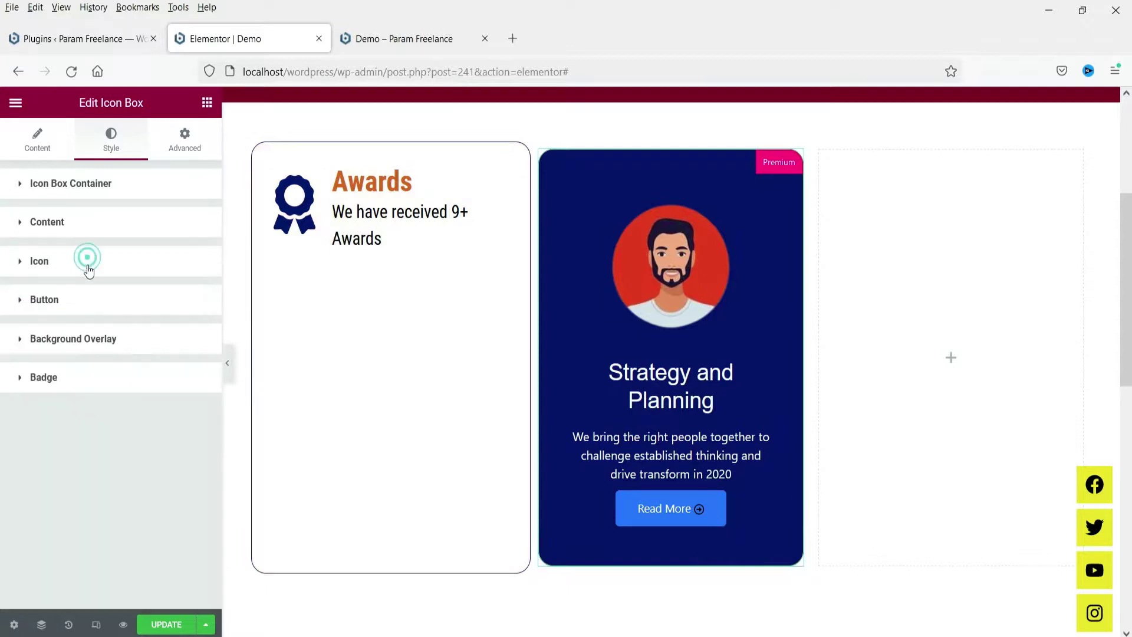
left_click(85, 304)
scroll(648, 410, "down", 3)
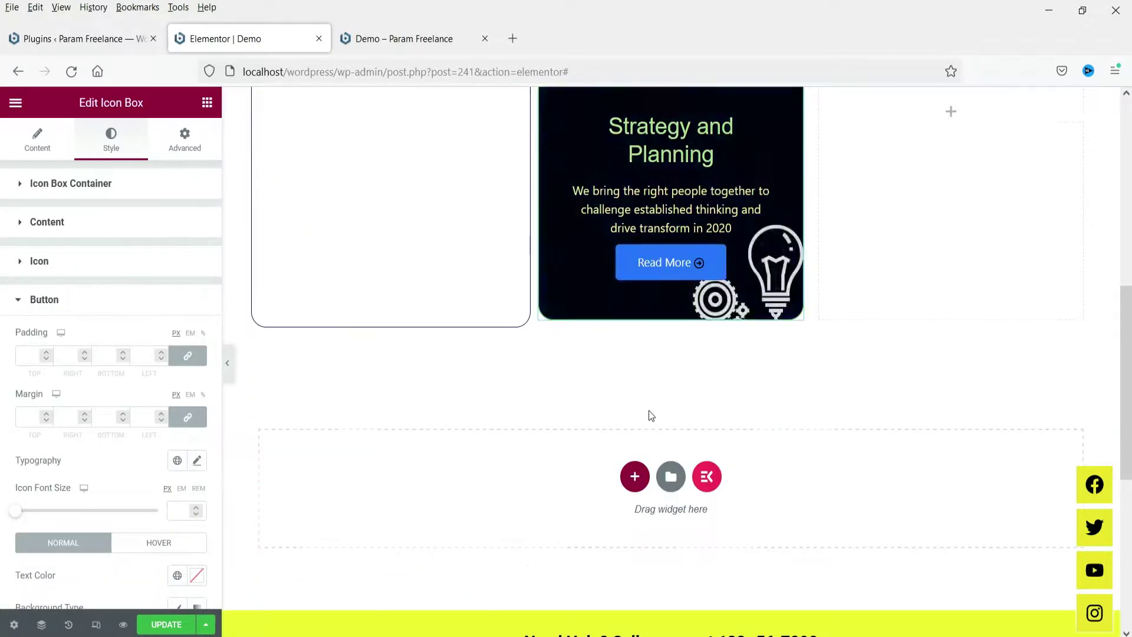
scroll(671, 295, "up", 2)
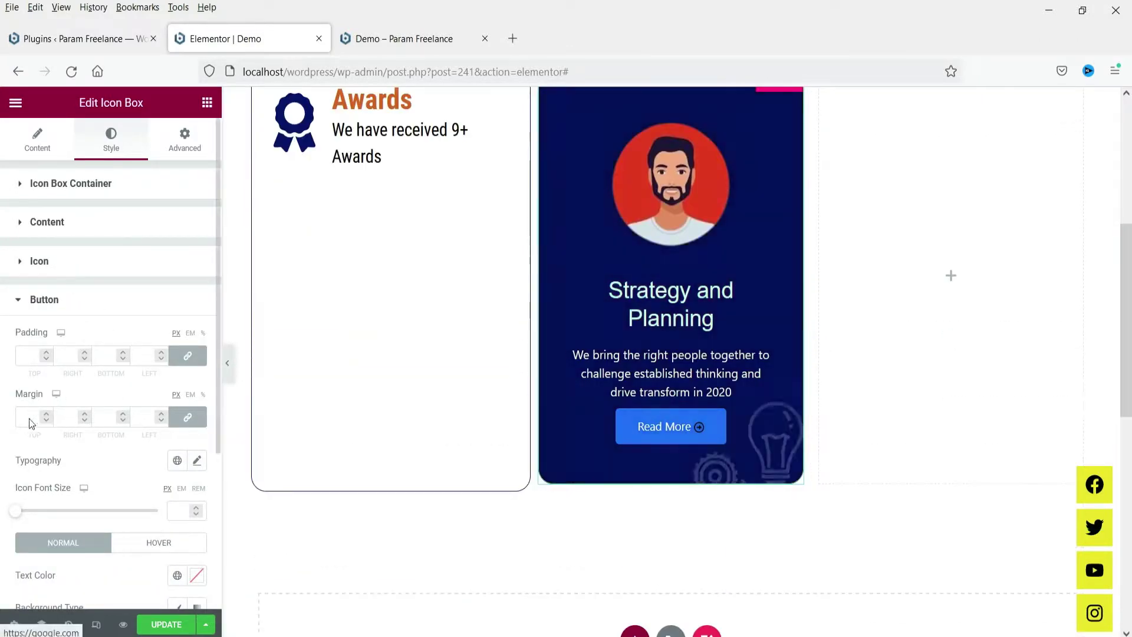
scroll(91, 368, "down", 2)
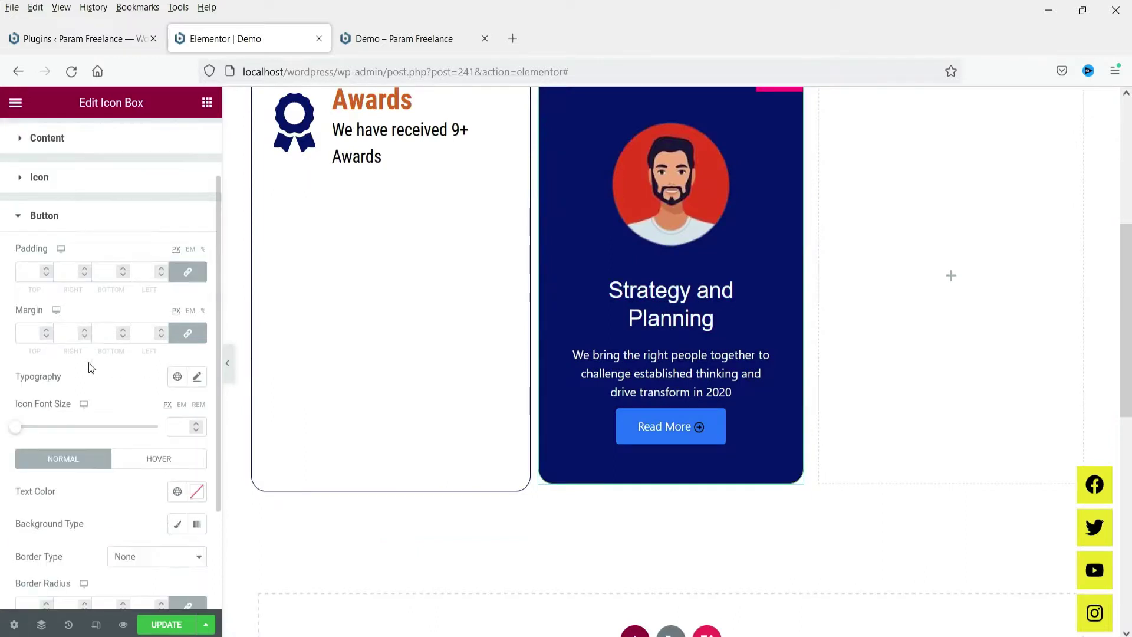
left_click(177, 377)
left_click(177, 376)
scroll(111, 391, "down", 3)
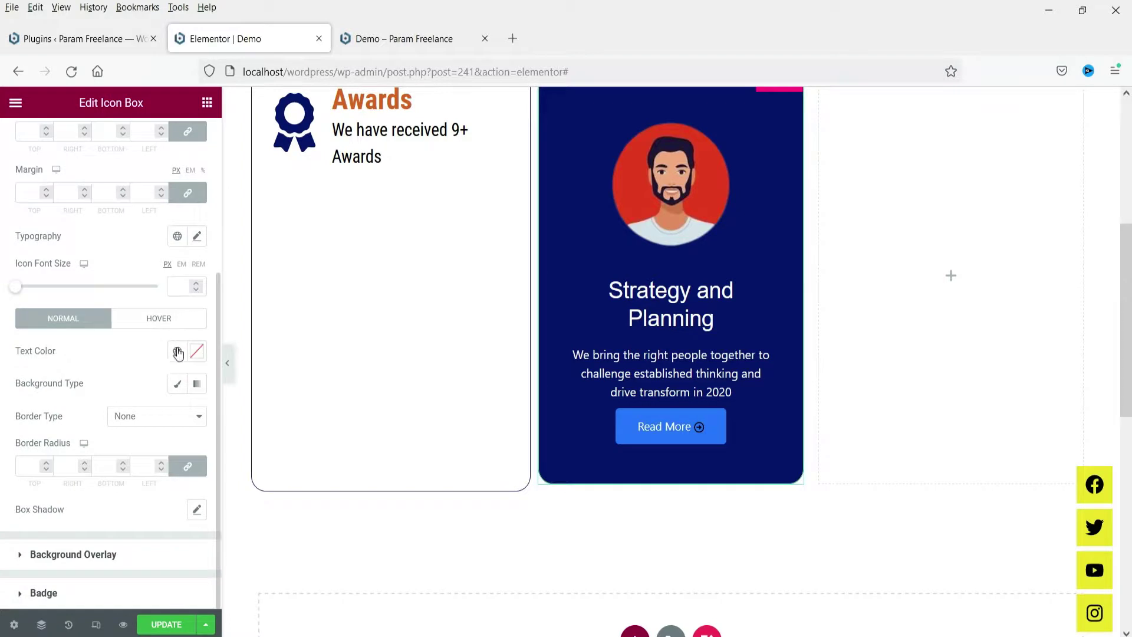
- Give the Read More button a gradient background from dark green to dark red
left_click(177, 385)
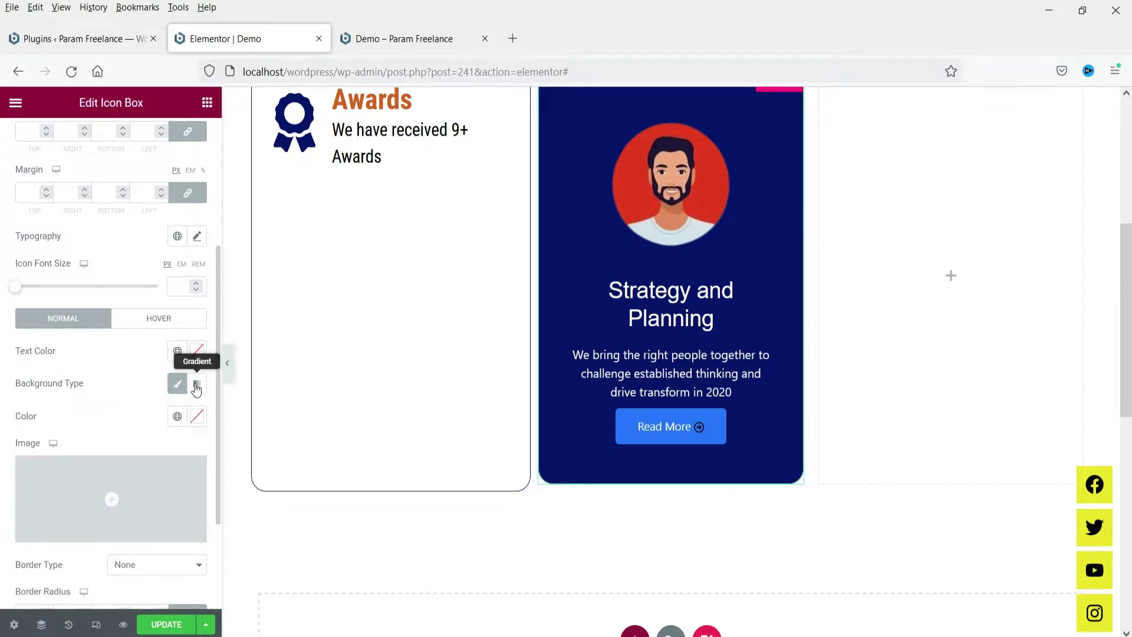
left_click(196, 385)
left_click(196, 417)
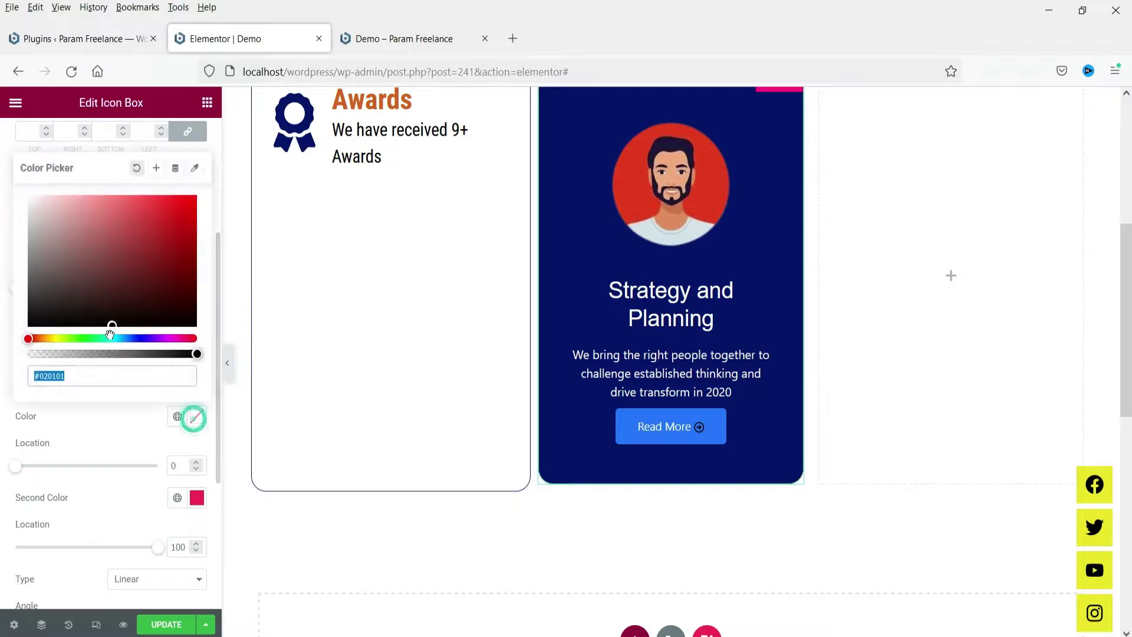
left_click(138, 338)
left_click_drag(172, 243, 172, 291)
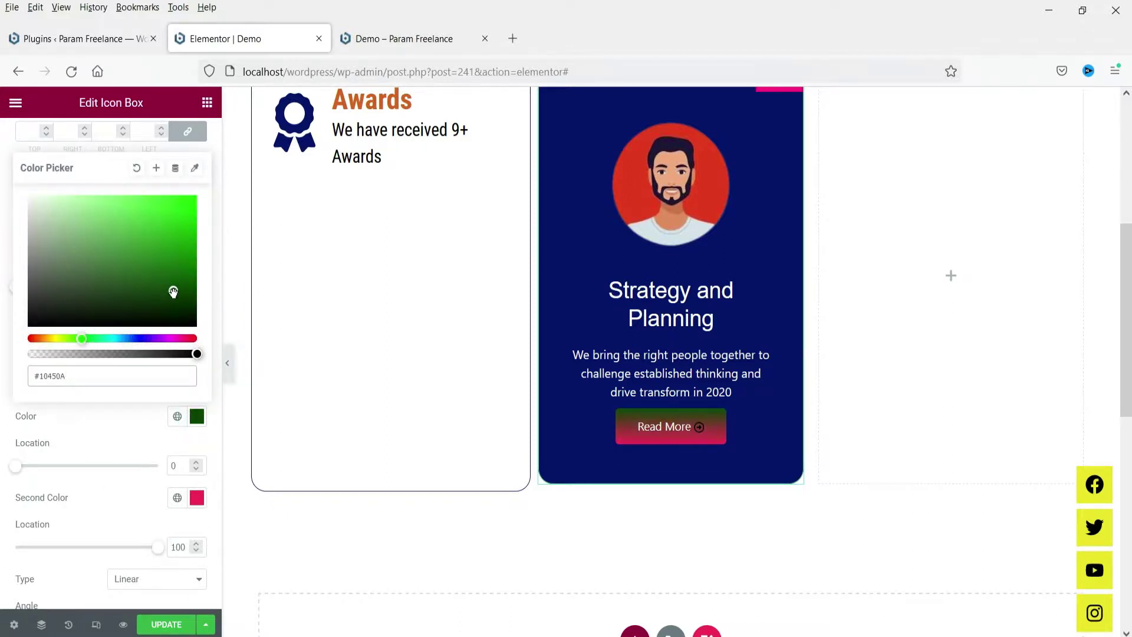
left_click(196, 497)
left_click_drag(187, 351, 184, 335)
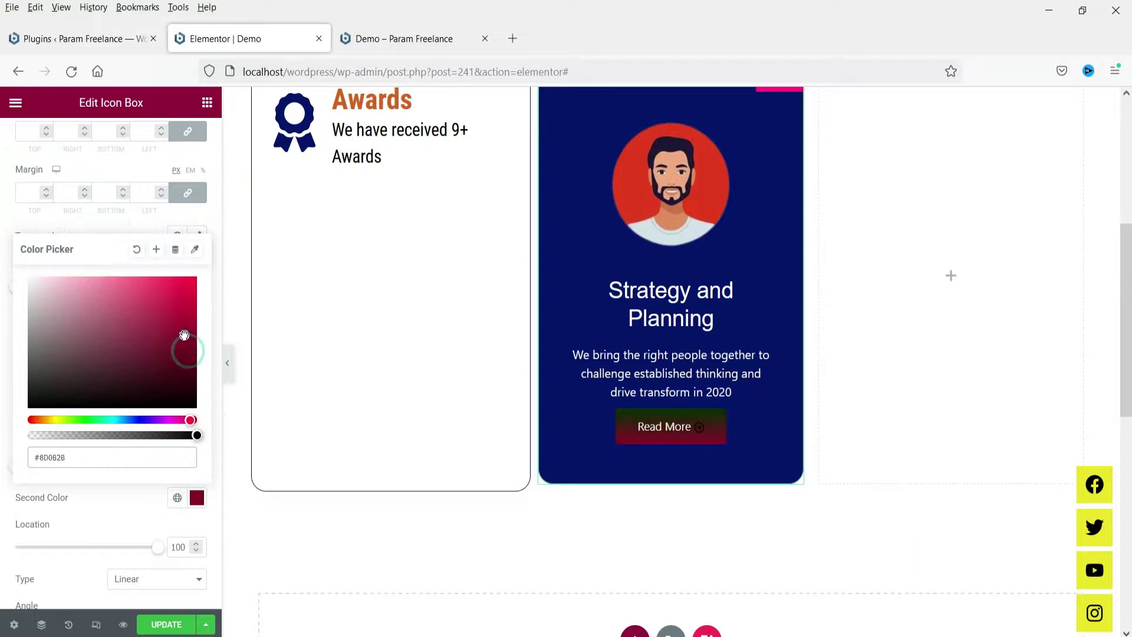
left_click(83, 513)
- Add a solid border with a width of 1 on all sides to the Read More button
scroll(159, 419, "down", 4)
left_click(155, 416)
left_click(144, 453)
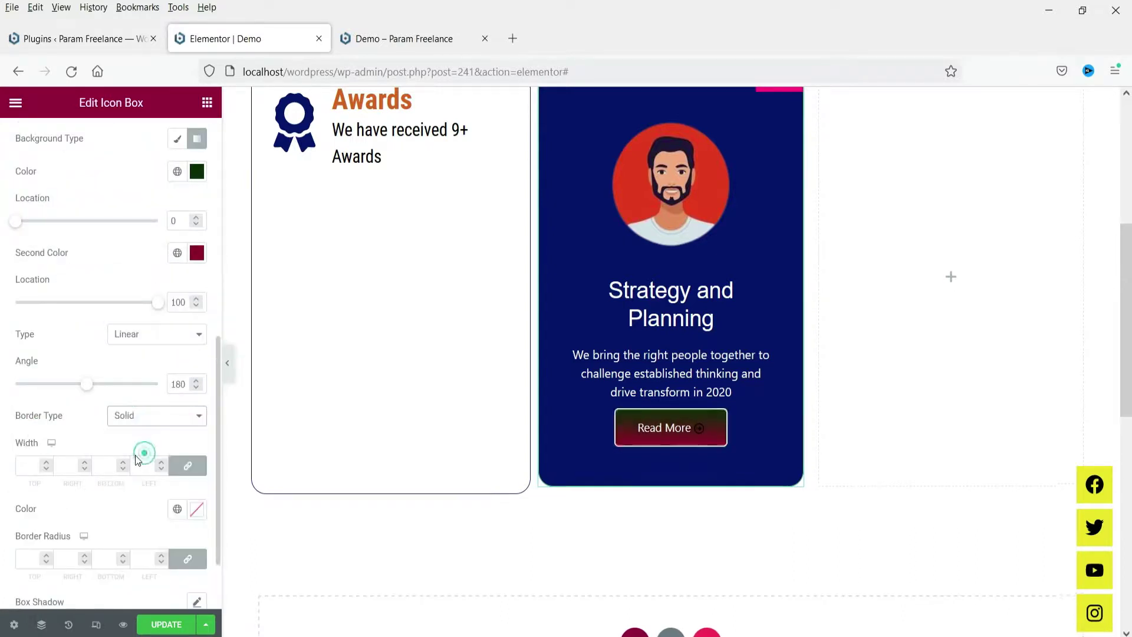
left_click(45, 461)
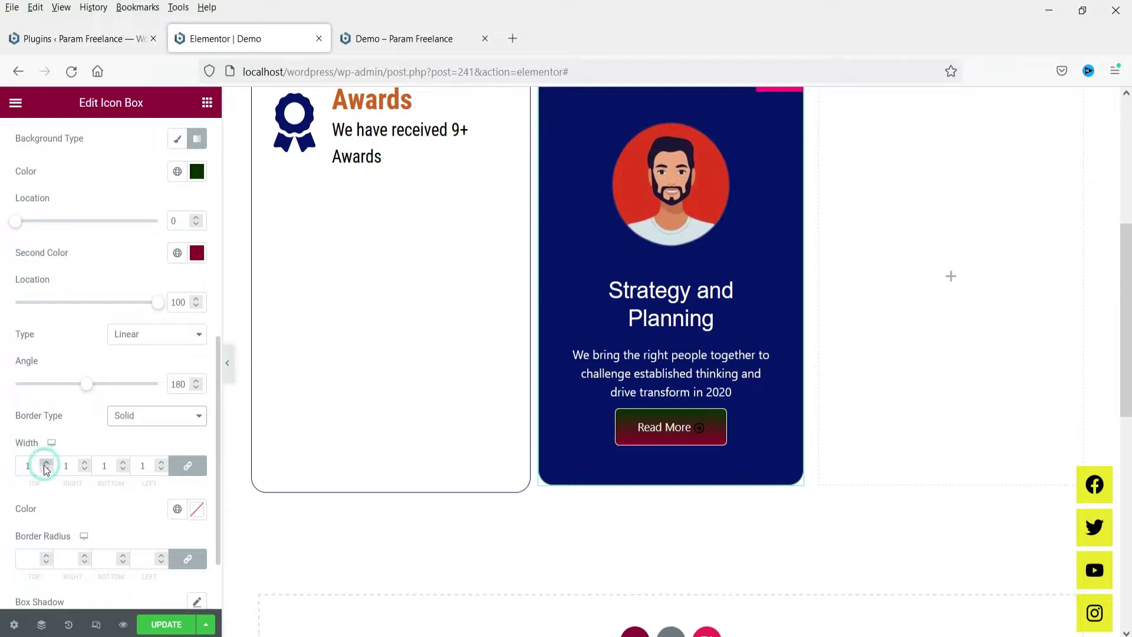
scroll(52, 382, "down", 2)
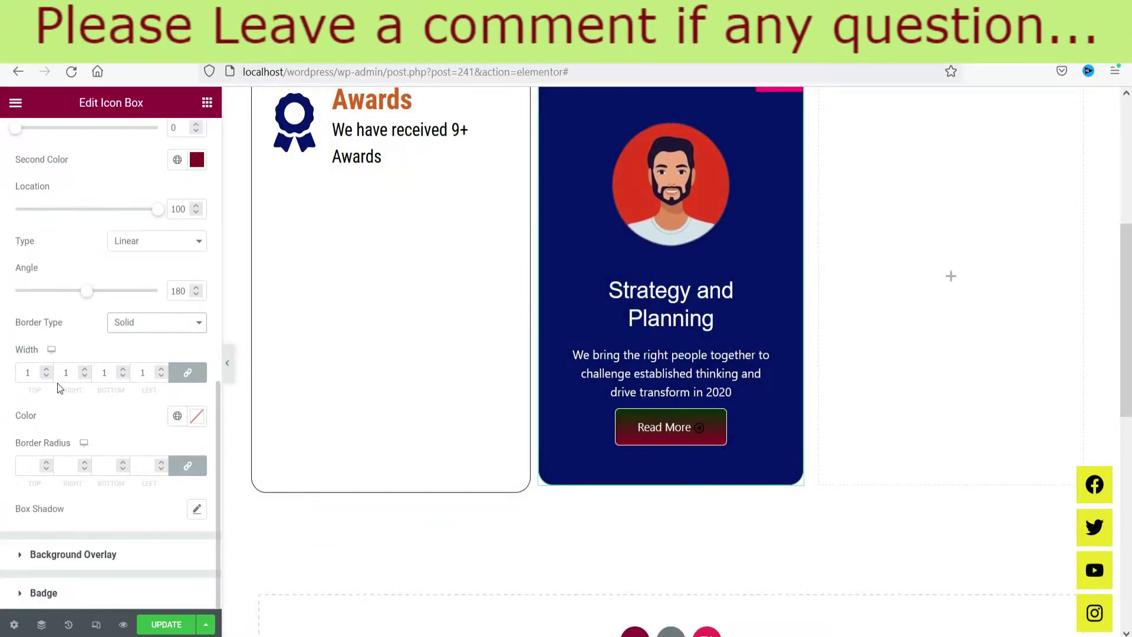
- Set the Read More button's hover text colour to global Accent
scroll(64, 357, "up", 9)
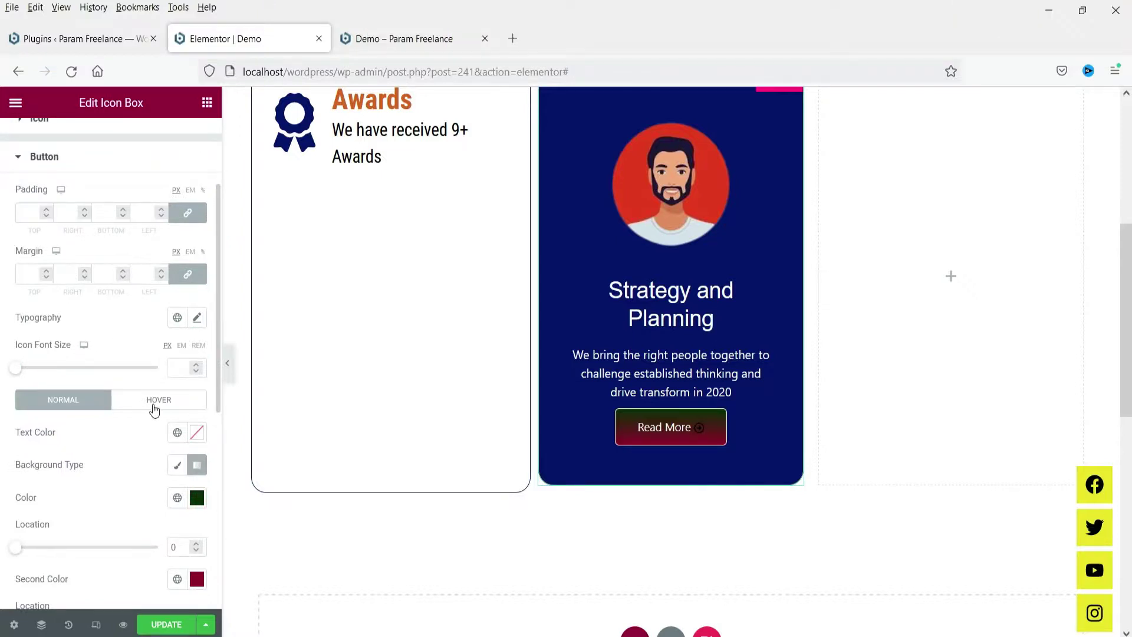
left_click(155, 401)
scroll(145, 389, "down", 3)
left_click(177, 301)
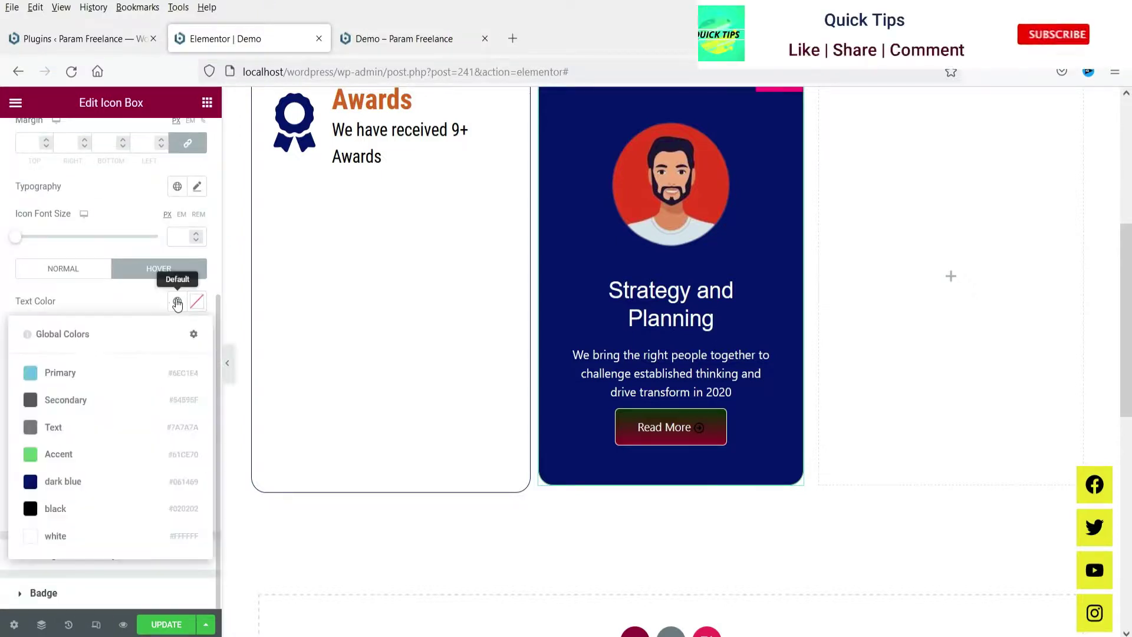
left_click(83, 510)
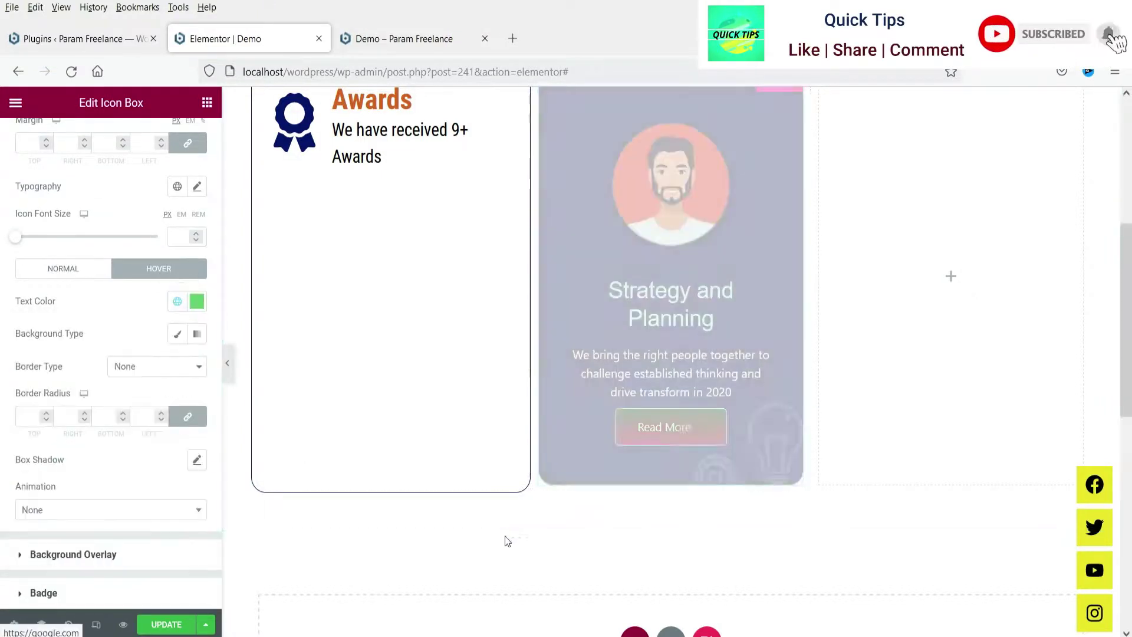
- Give the button's hover state a gradient background with #D3CD44 as the first colour
left_click(197, 333)
left_click(197, 366)
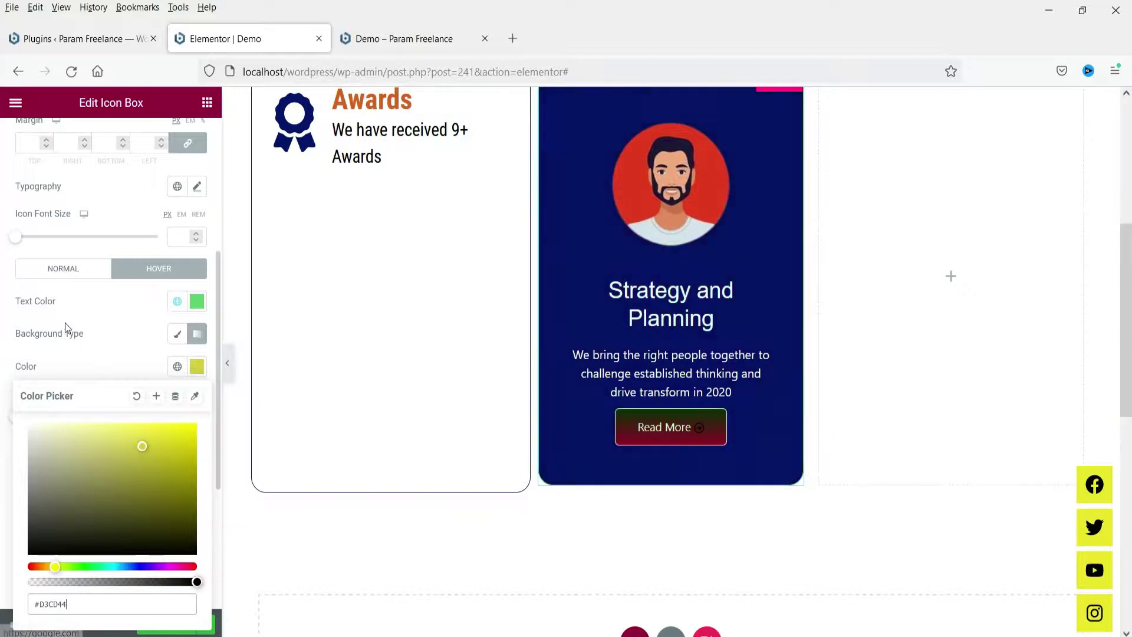
left_click(92, 354)
scroll(100, 372, "down", 2)
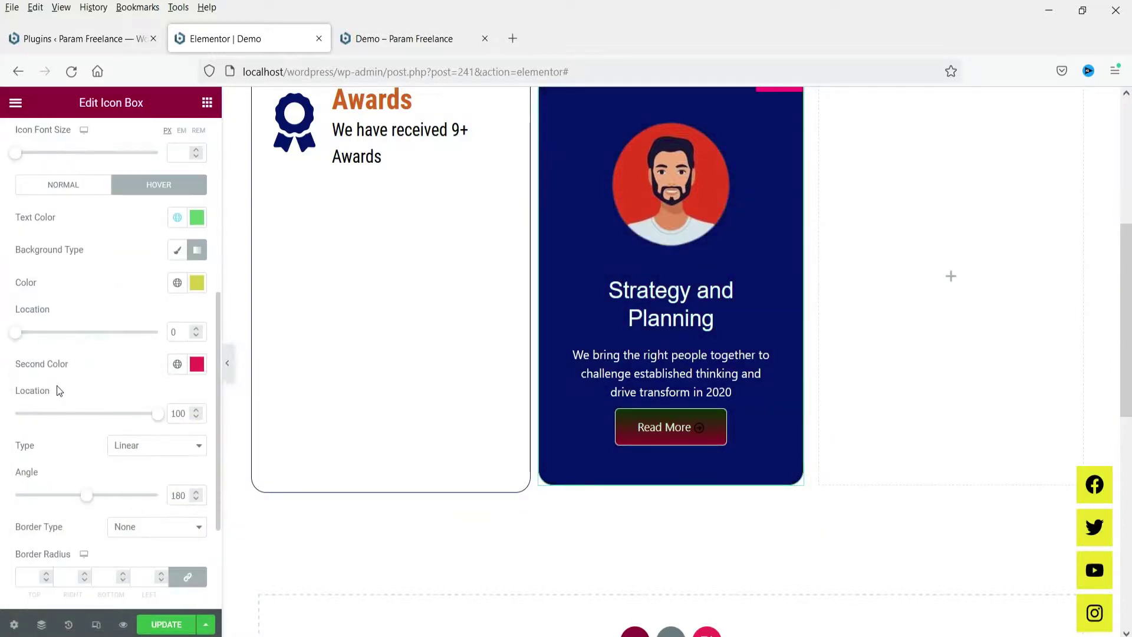
scroll(59, 391, "down", 3)
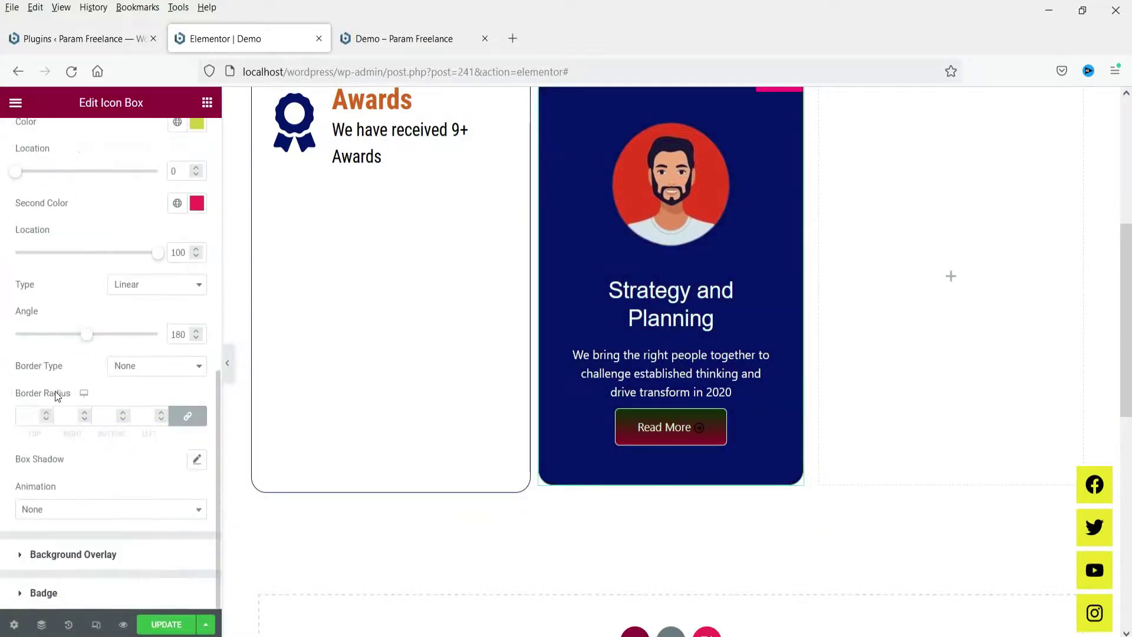
- Try a classic background overlay in global Accent on the icon box and disable the overlay again
left_click(90, 554)
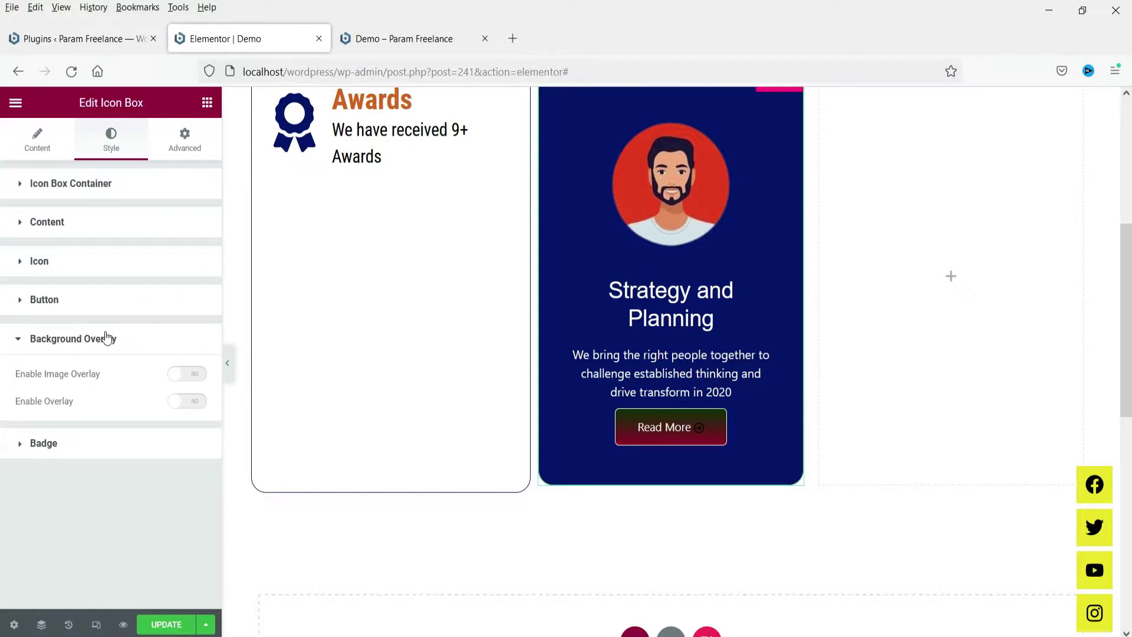
scroll(609, 479, "up", 3)
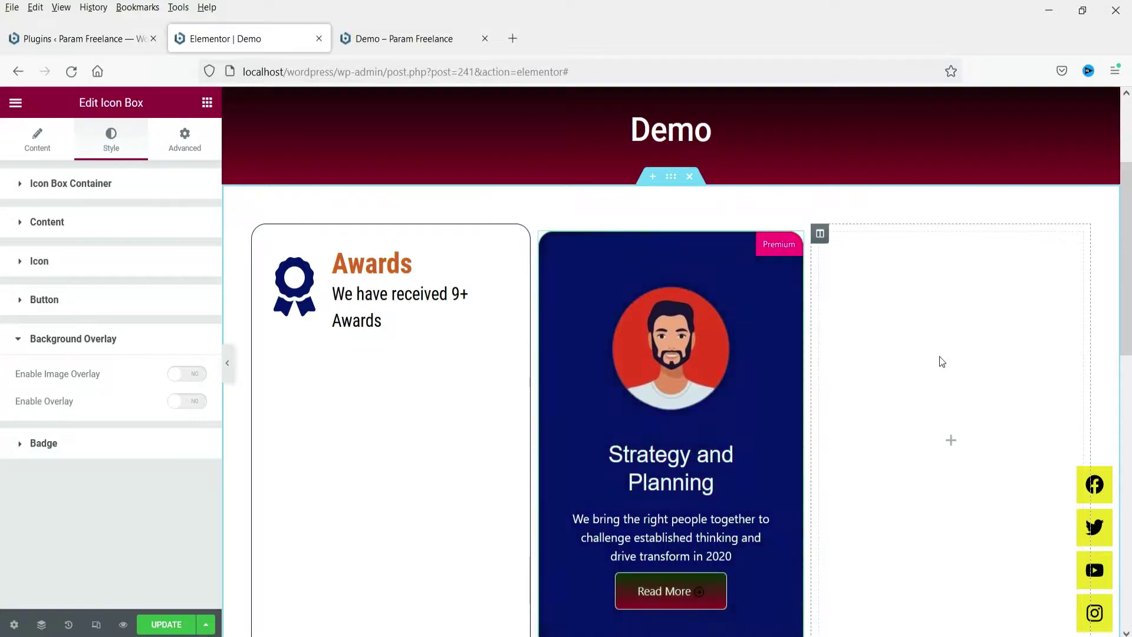
left_click(184, 406)
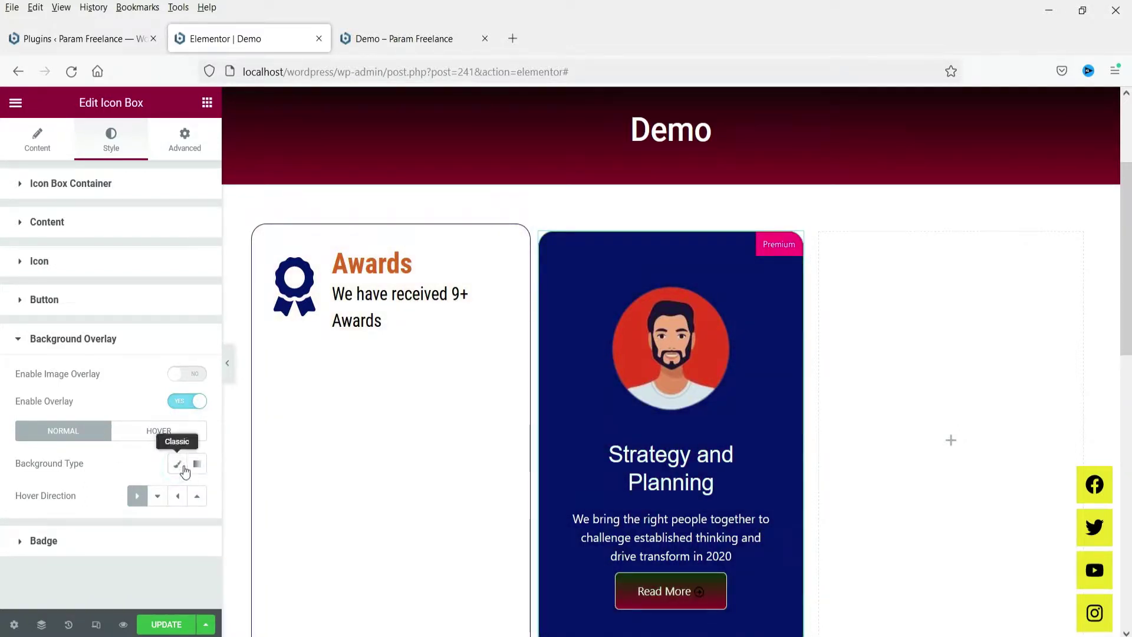
left_click(177, 463)
left_click(177, 496)
left_click(75, 376)
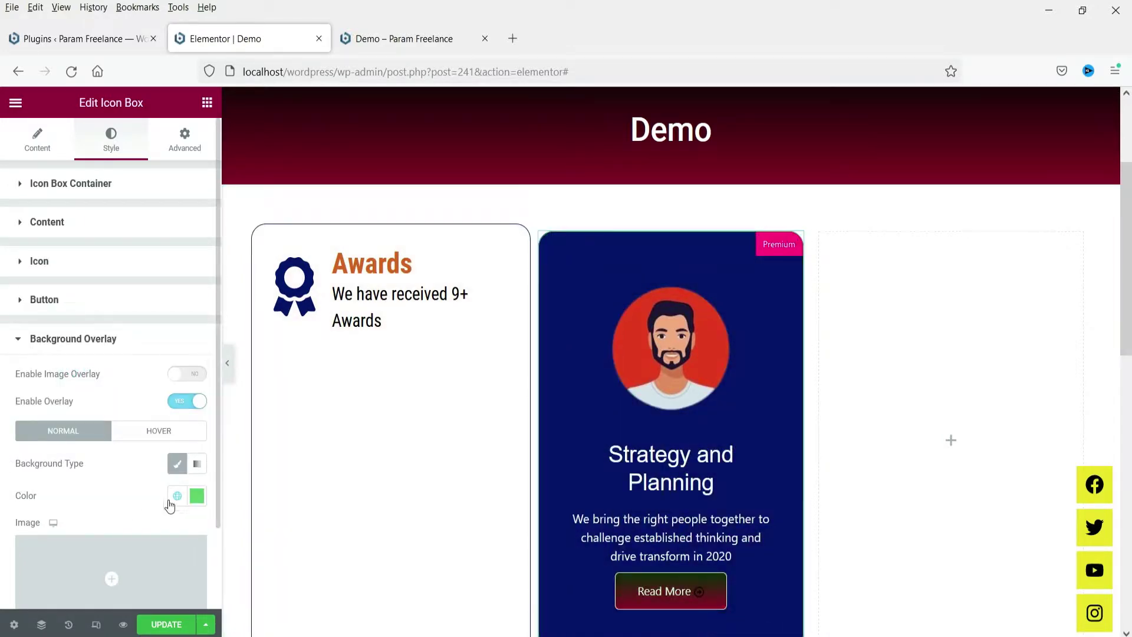
left_click(188, 403)
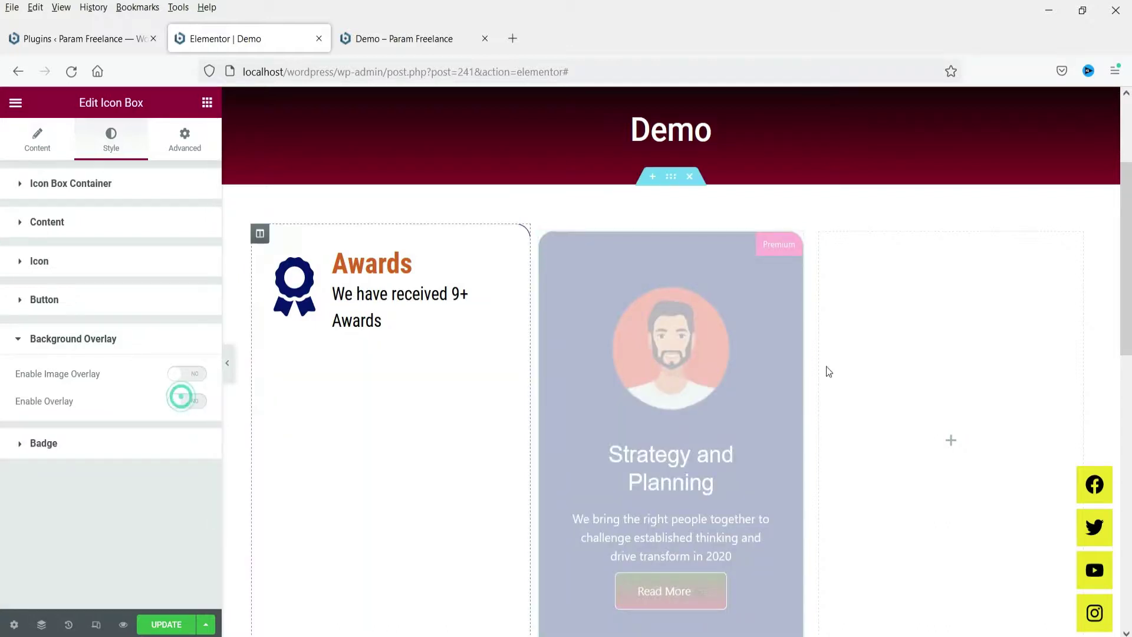
- Set the Premium badge's background to the classic type with the red colour #C81A1A
scroll(1061, 298, "down", 3)
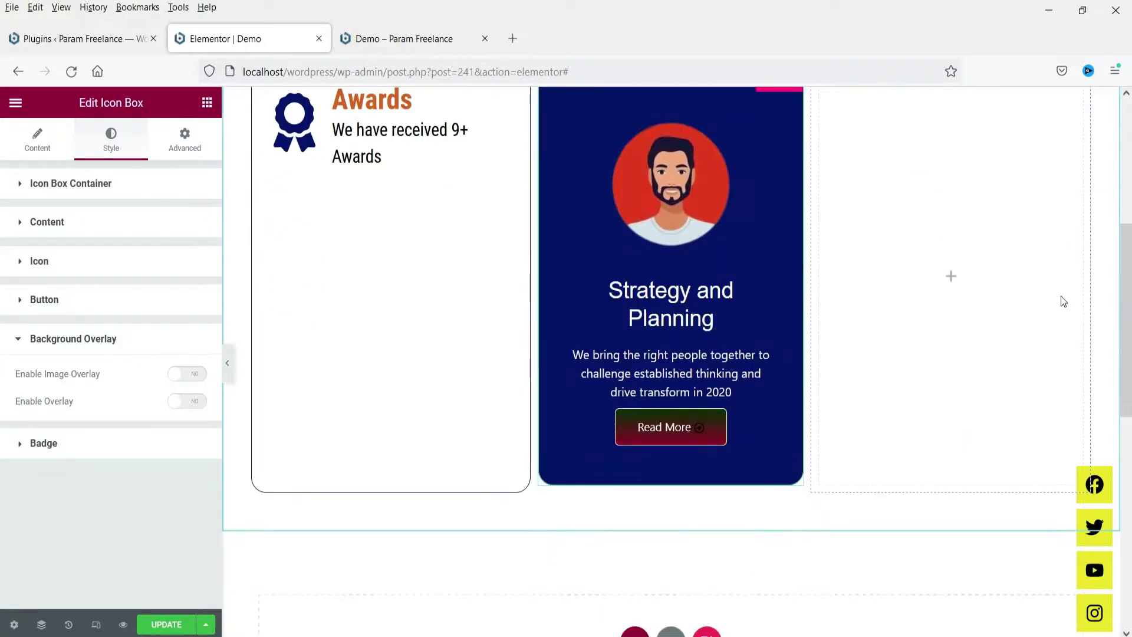
scroll(1070, 295, "up", 1)
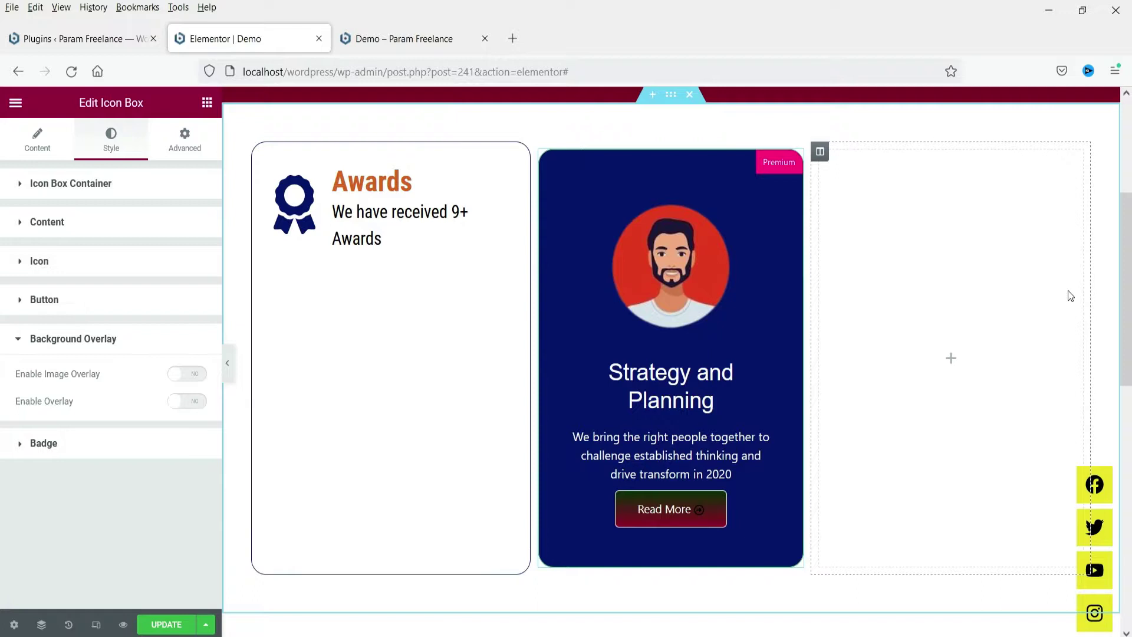
left_click(62, 440)
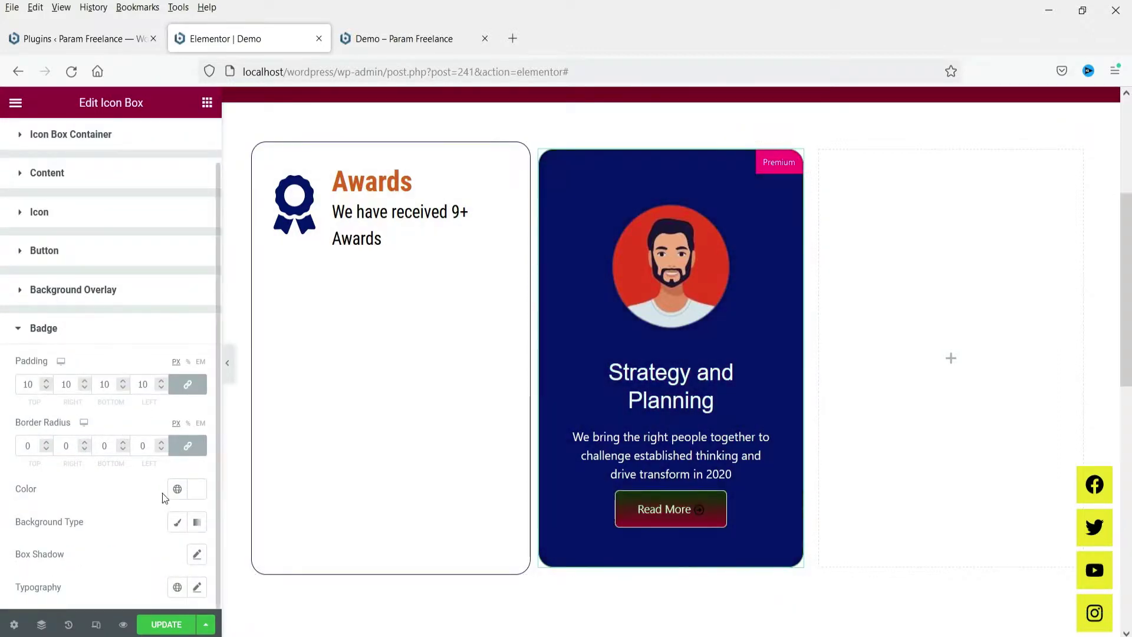
left_click(175, 524)
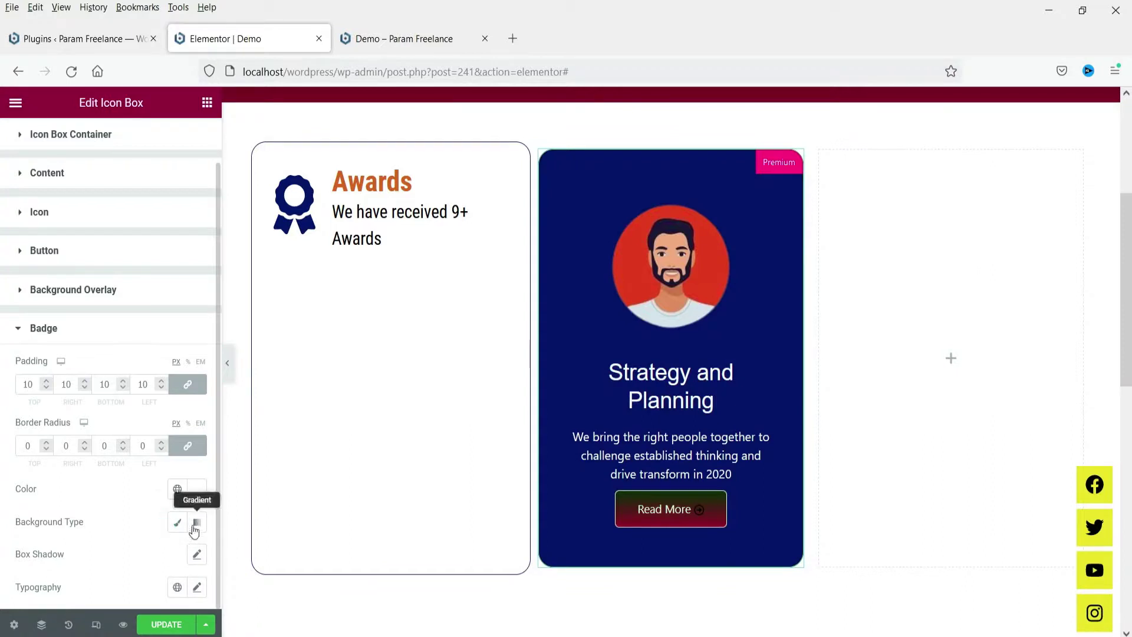
left_click(178, 553)
left_click(197, 554)
type("#C81A1A")
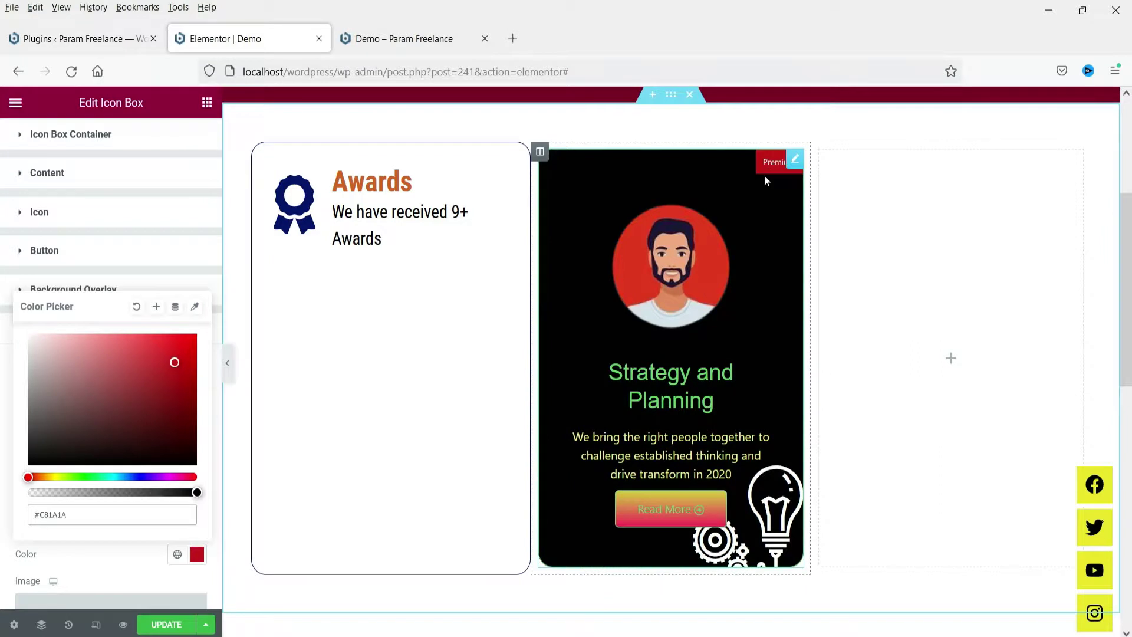
left_click(33, 551)
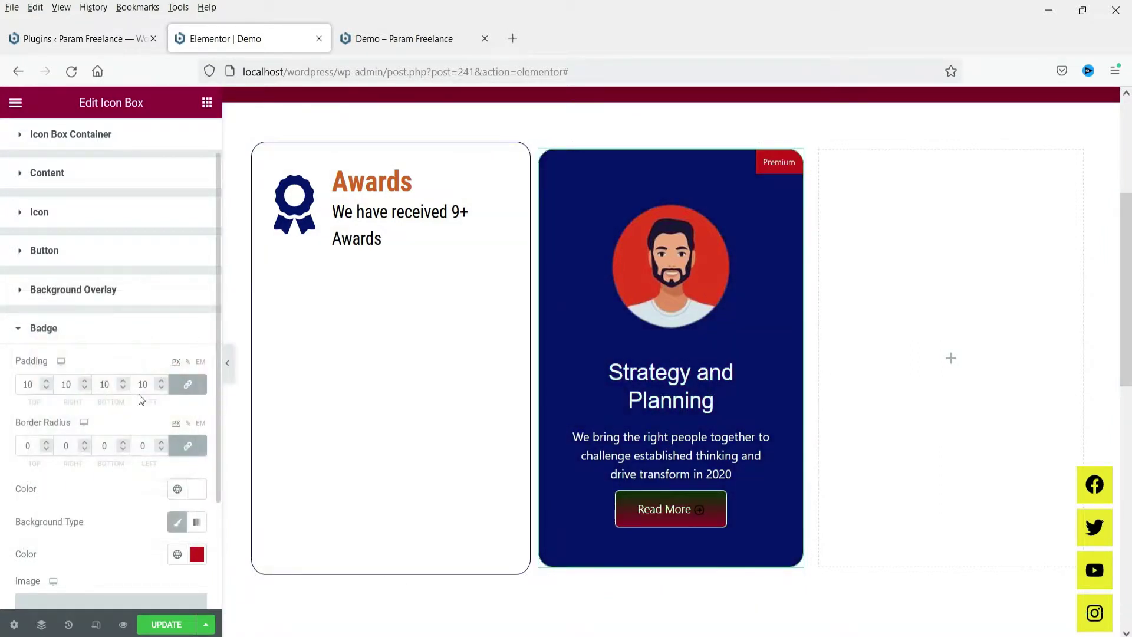
scroll(139, 394, "down", 3)
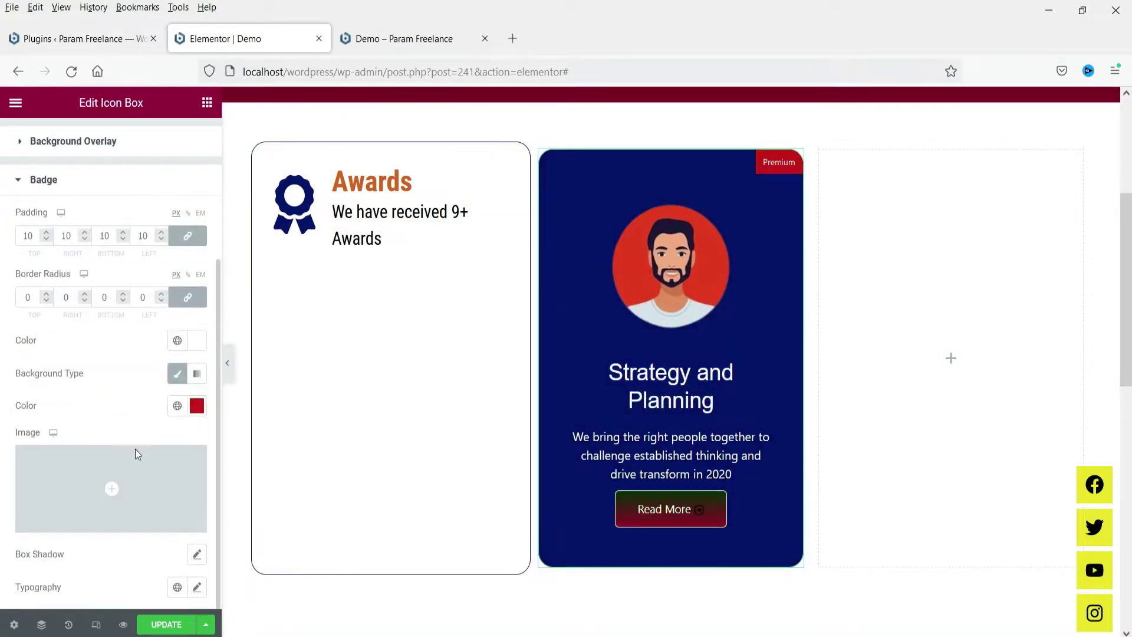
scroll(96, 265, "up", 4)
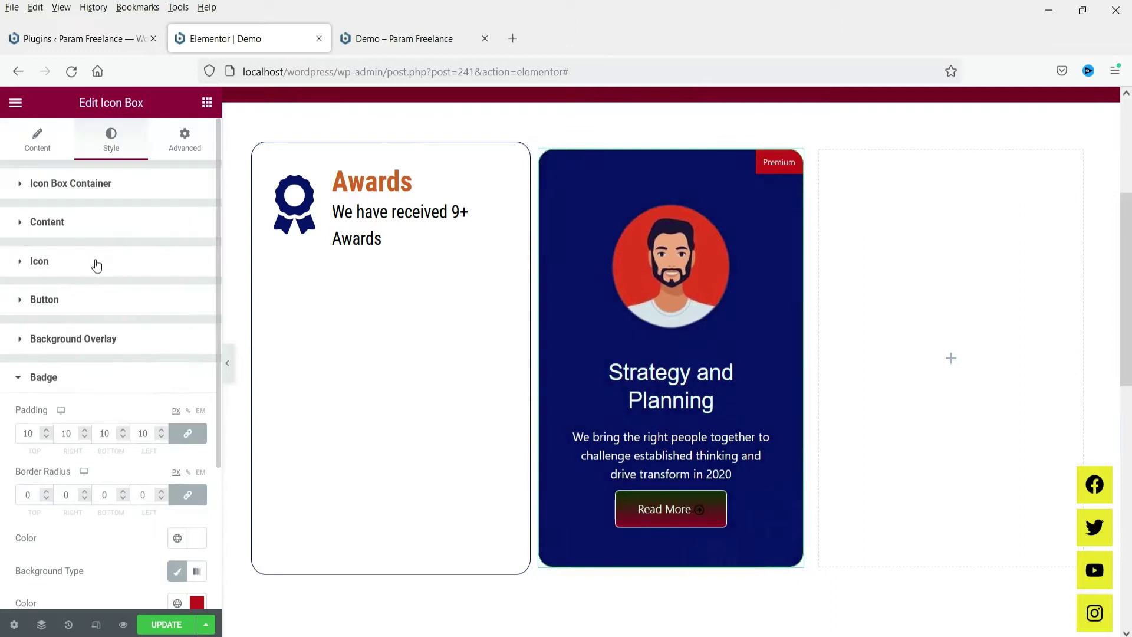
left_click(64, 384)
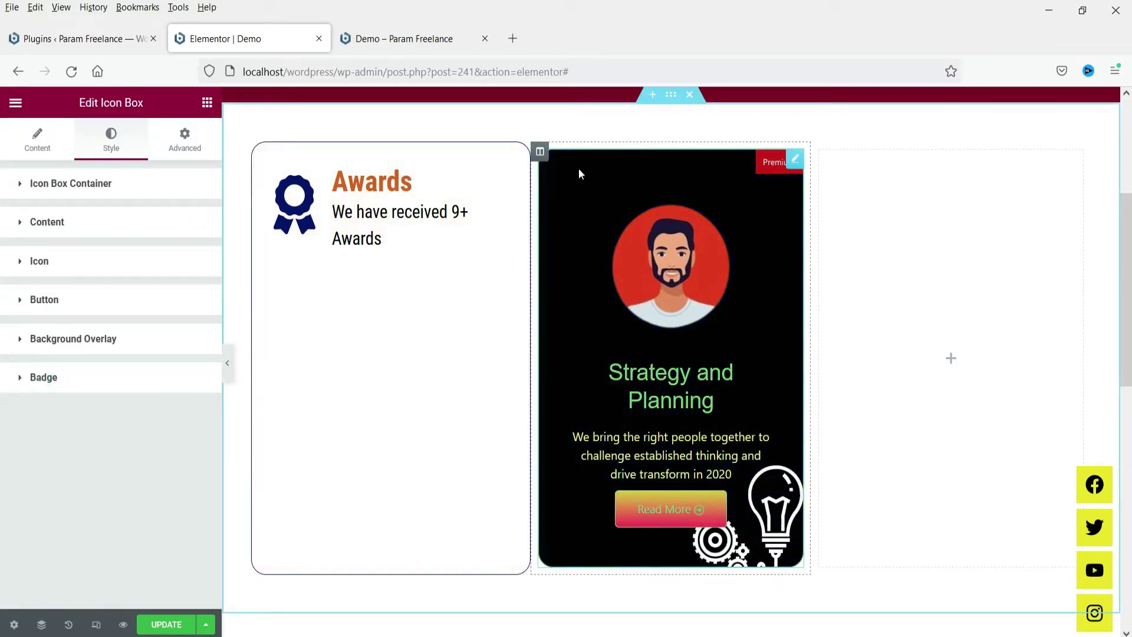
- Duplicate the column holding the Strategy and Planning icon box and delete the empty column beside the copy
right_click(592, 180)
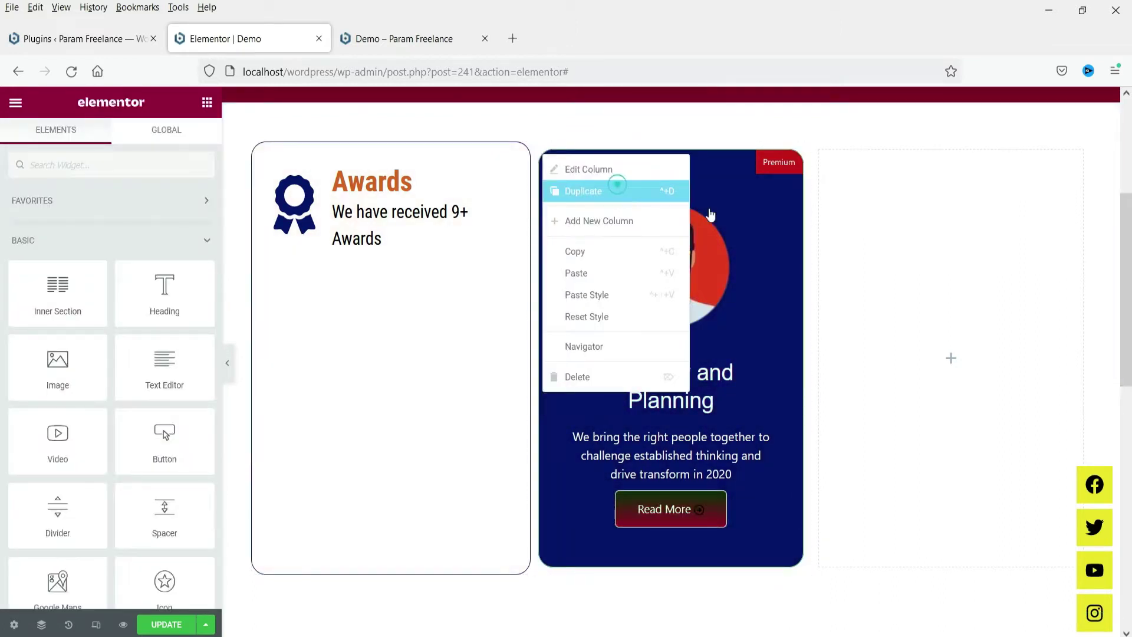
left_click(617, 190)
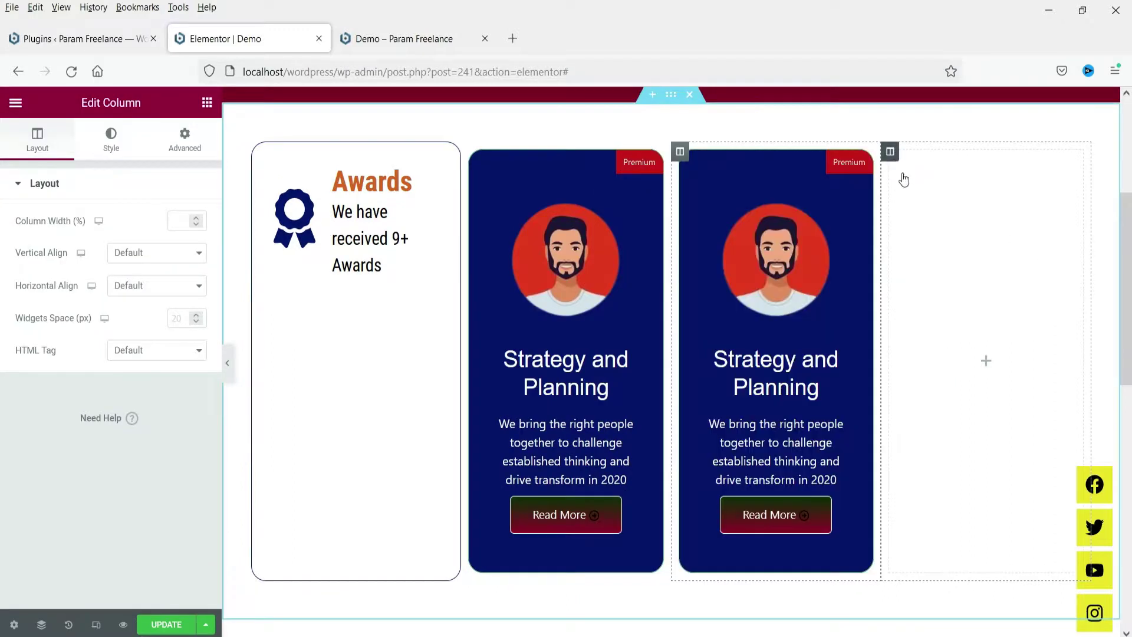
right_click(904, 179)
left_click(940, 376)
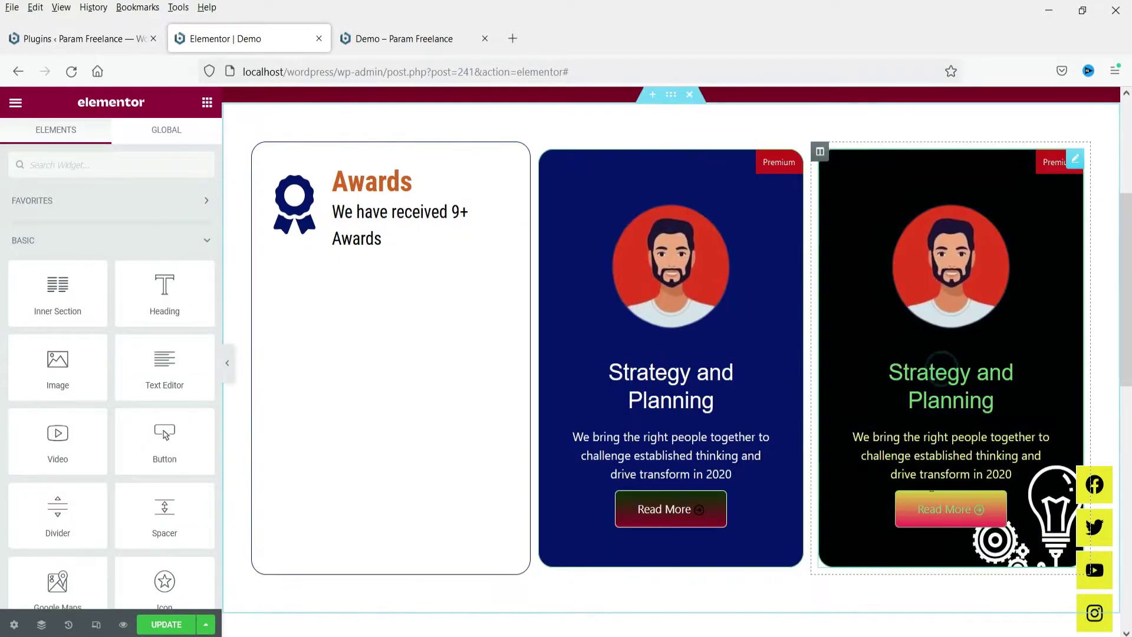
- Try banner-2.jpg as the image overlay of the duplicated Strategy and Planning icon box and disable the image overlay again
left_click(1076, 159)
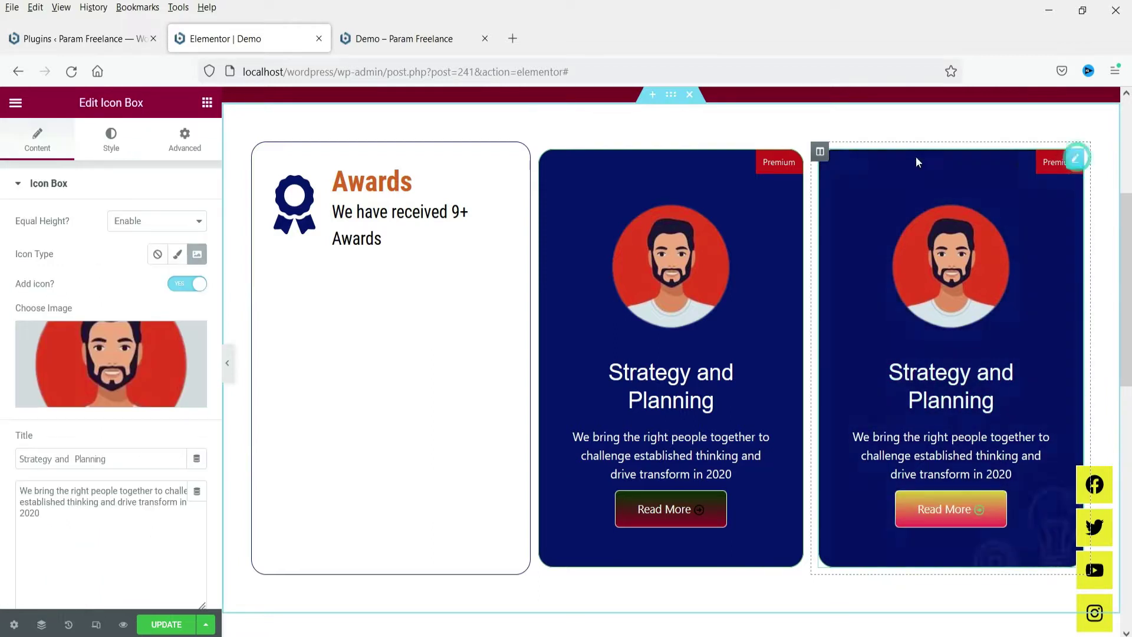
left_click(110, 136)
scroll(18, 375, "down", 5)
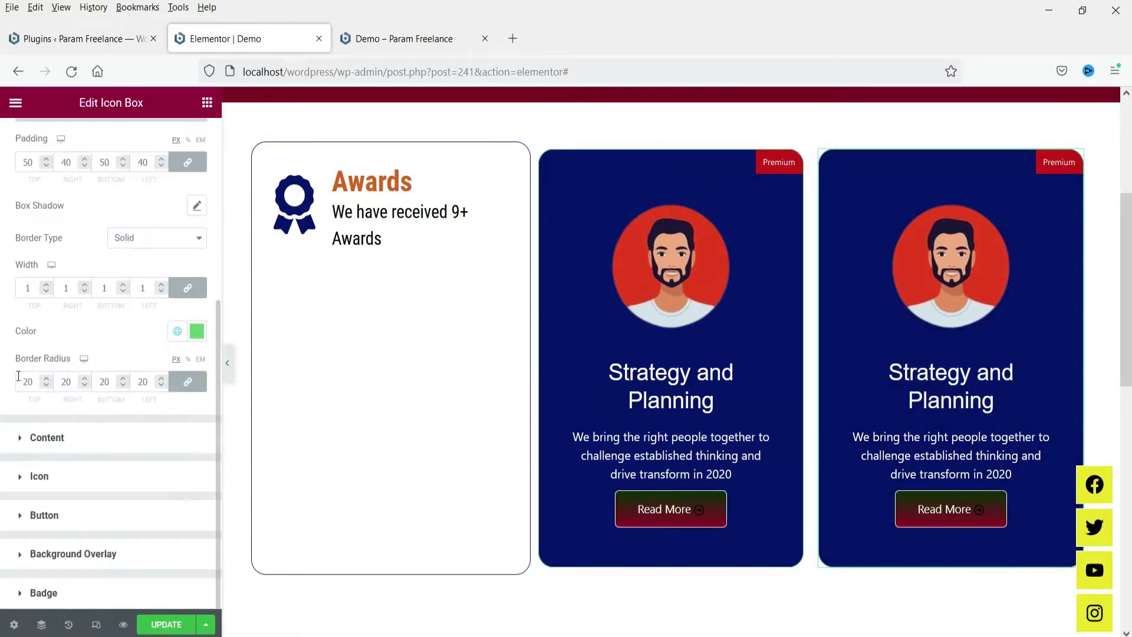
left_click(88, 557)
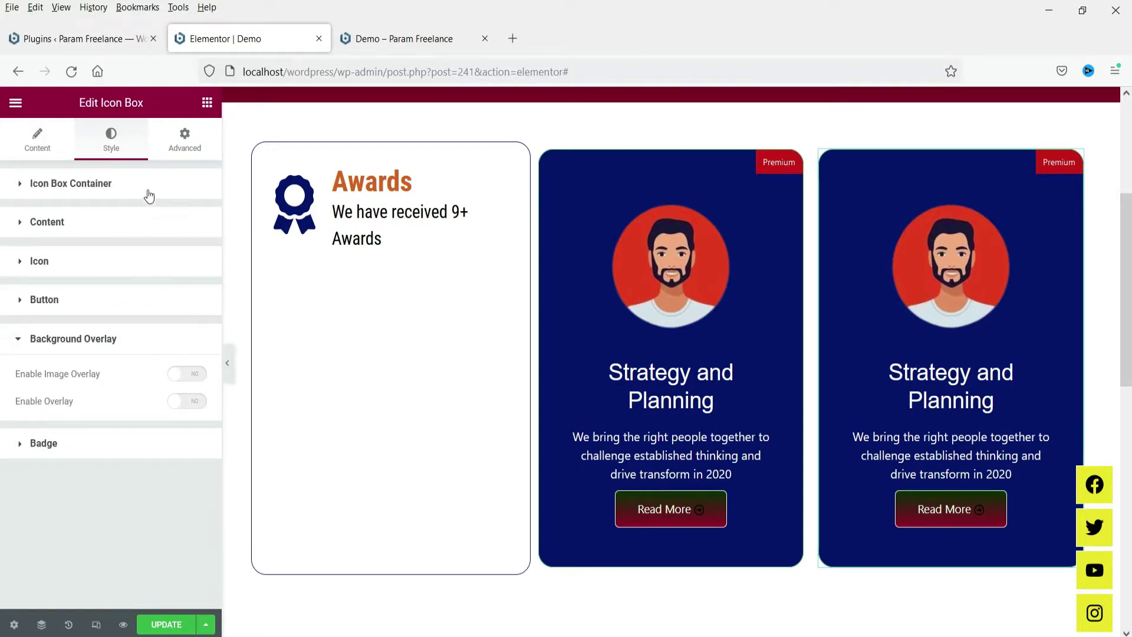
left_click(189, 377)
left_click(122, 434)
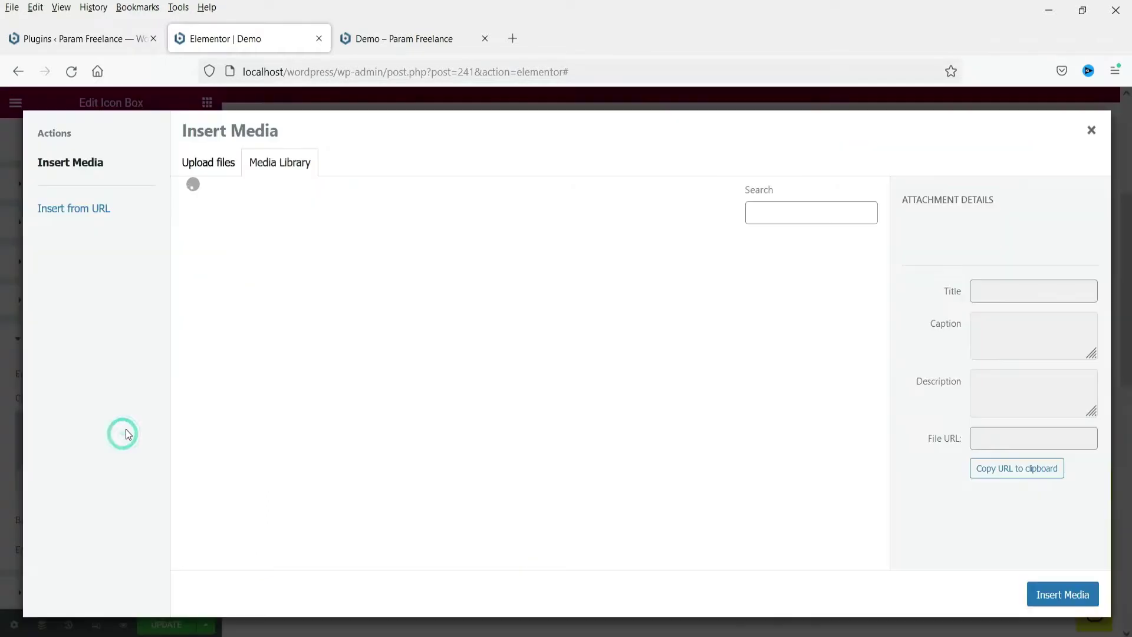
left_click(699, 331)
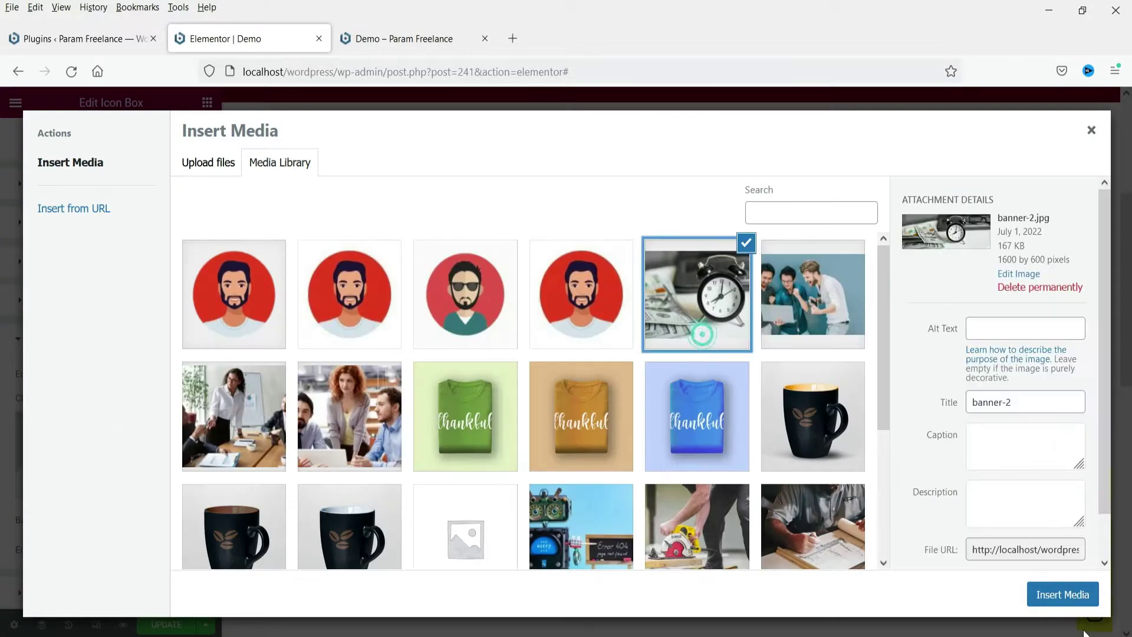
left_click(1057, 596)
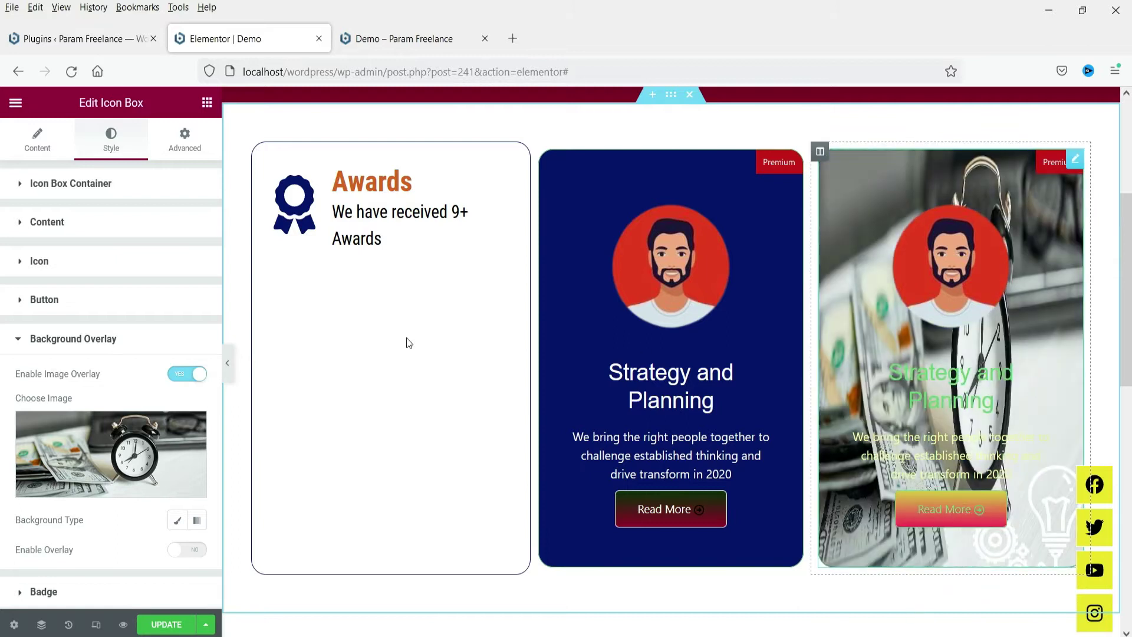
left_click(181, 375)
- Enable the background overlay on the duplicated icon box and give it a purple classic colour in the normal state
left_click(185, 400)
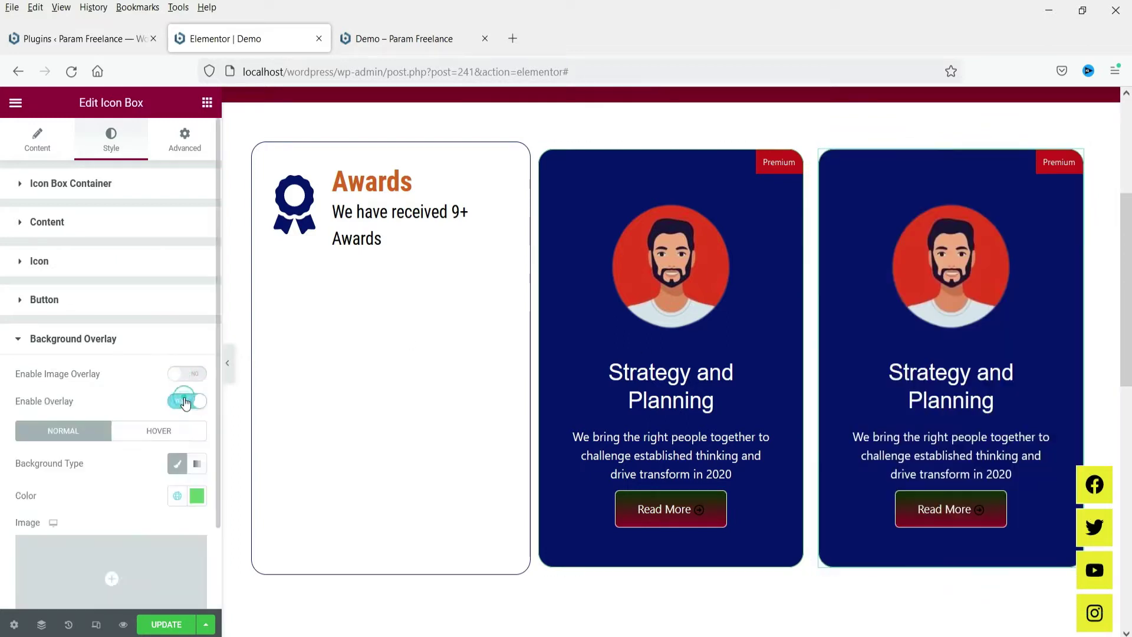
left_click(177, 495)
left_click(197, 495)
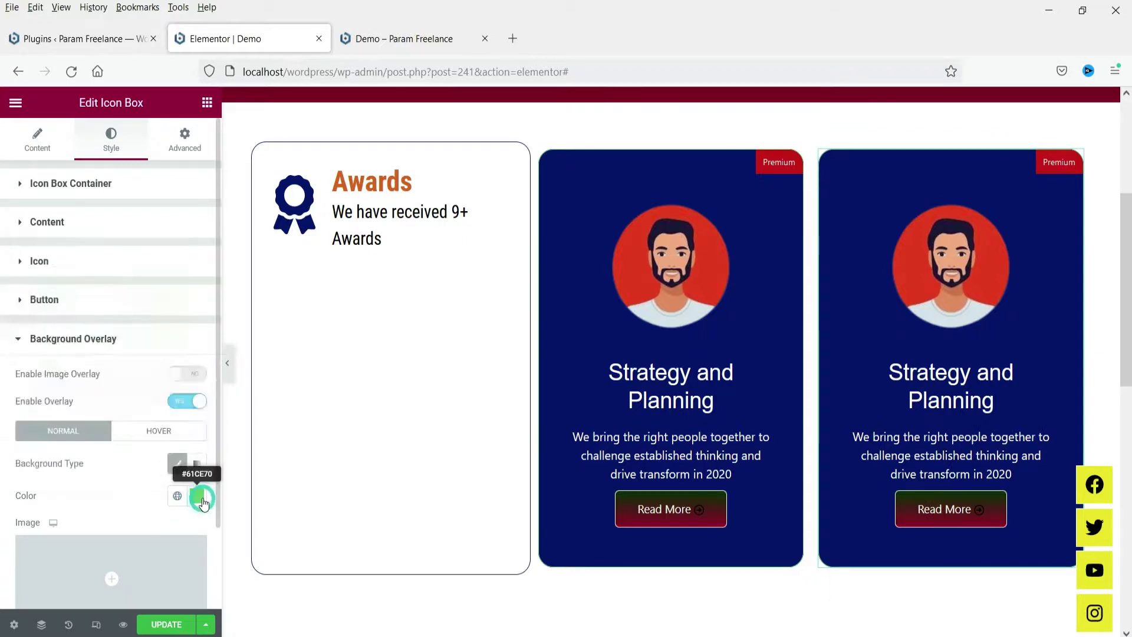
left_click(197, 495)
left_click_drag(145, 418, 171, 419)
left_click(182, 363)
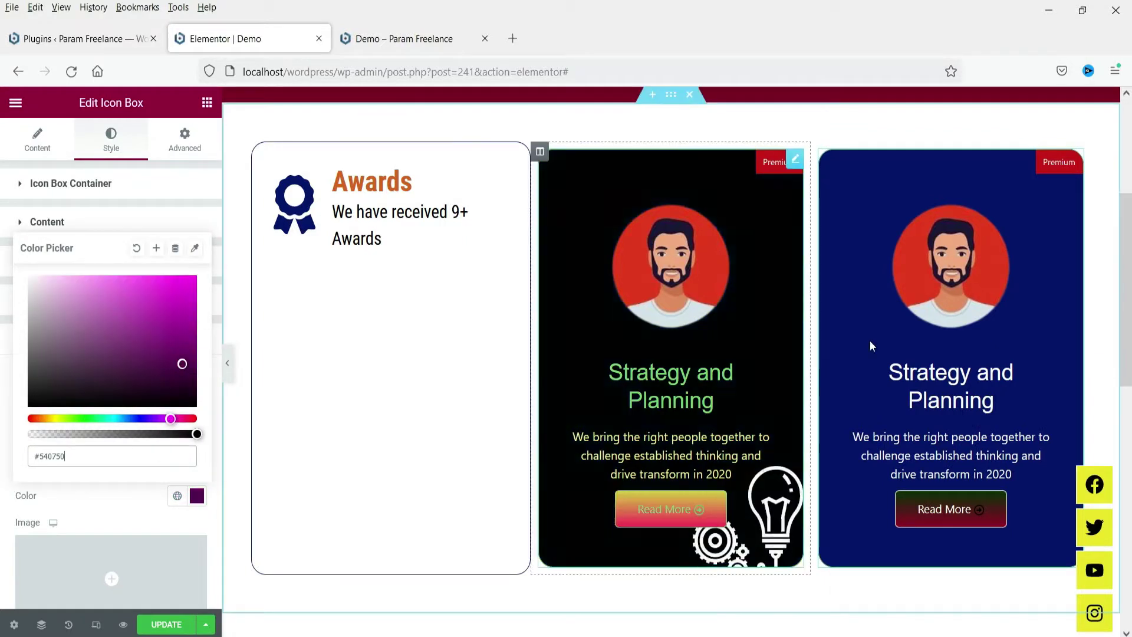
left_click(83, 495)
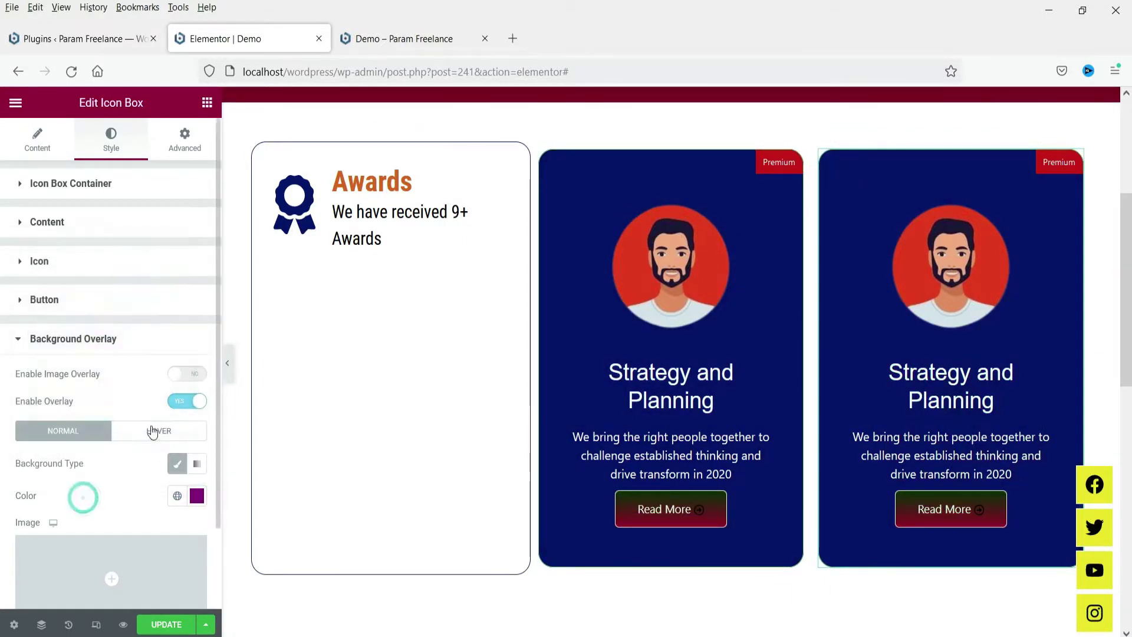
- Try the From Top hover direction for the overlay and set it to come from the right instead
scroll(162, 478, "down", 2)
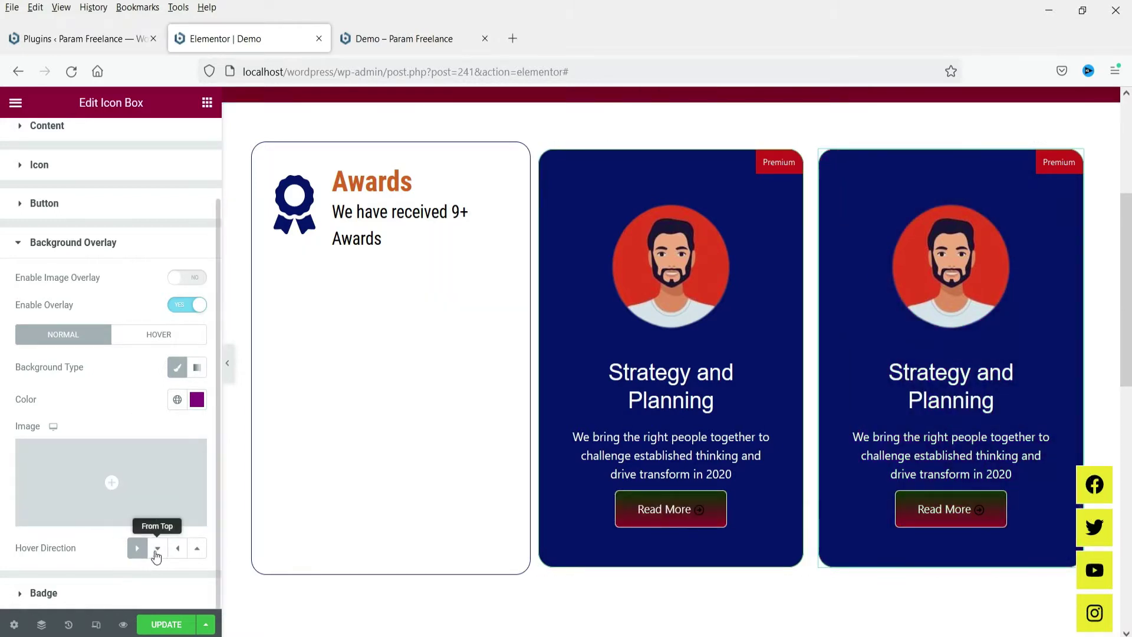
left_click(158, 553)
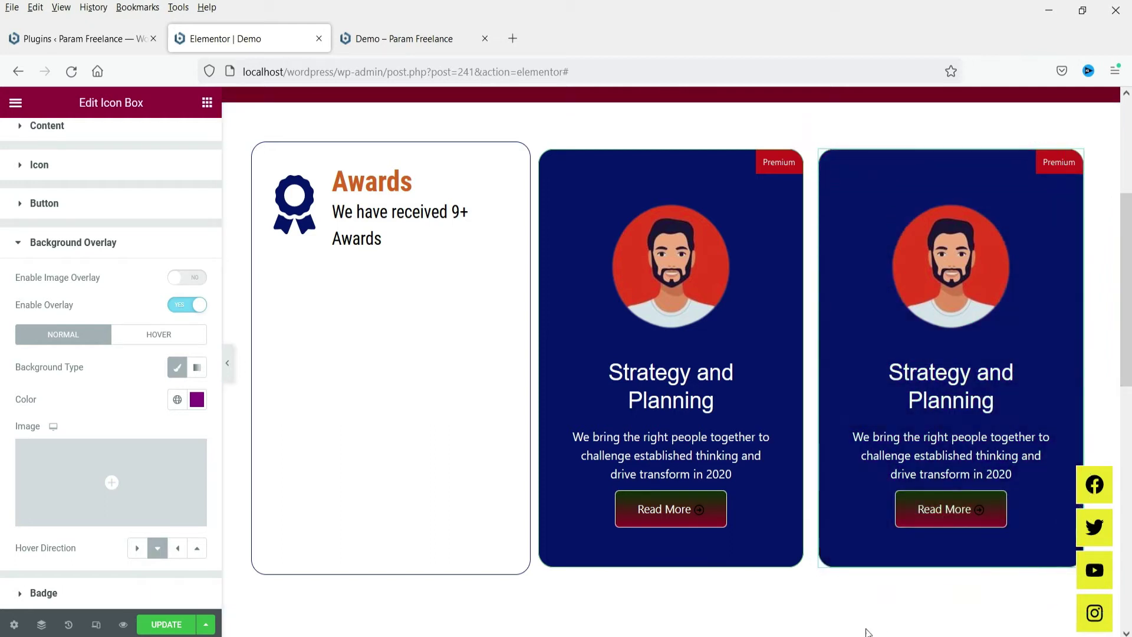
left_click(182, 550)
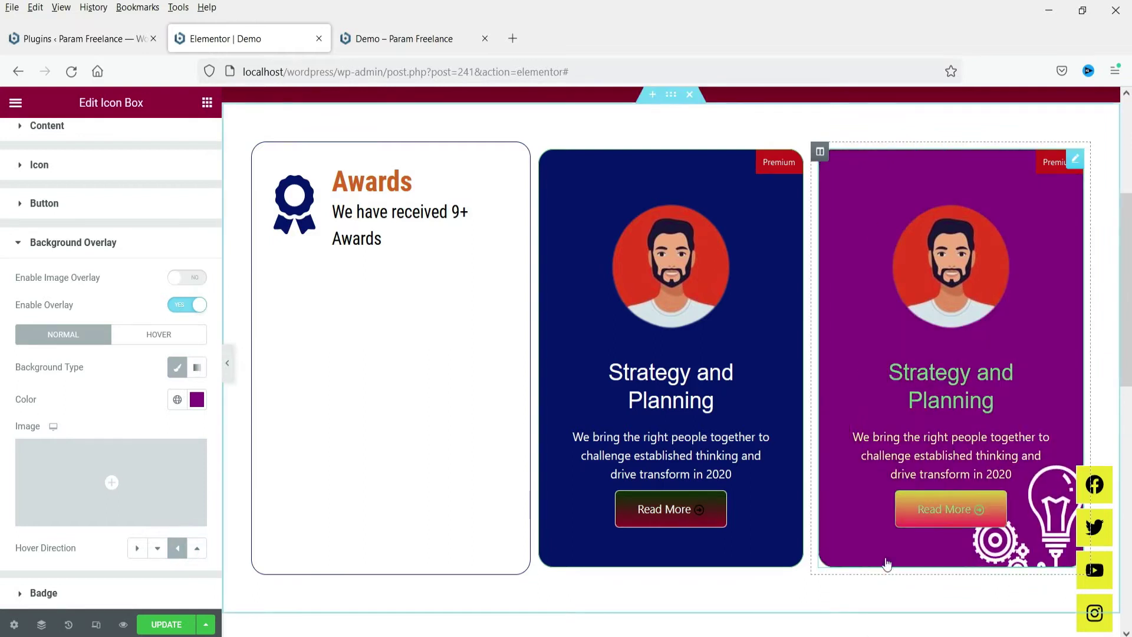
- Add a new section with three equal columns below the icon box section
scroll(445, 483, "down", 4)
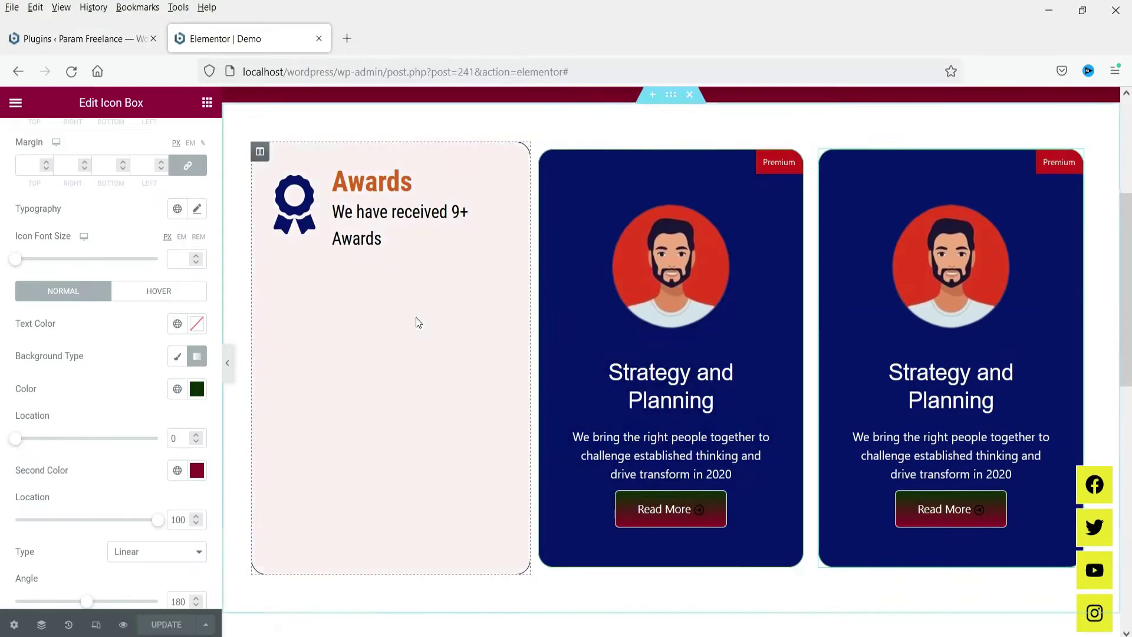
scroll(397, 342, "down", 4)
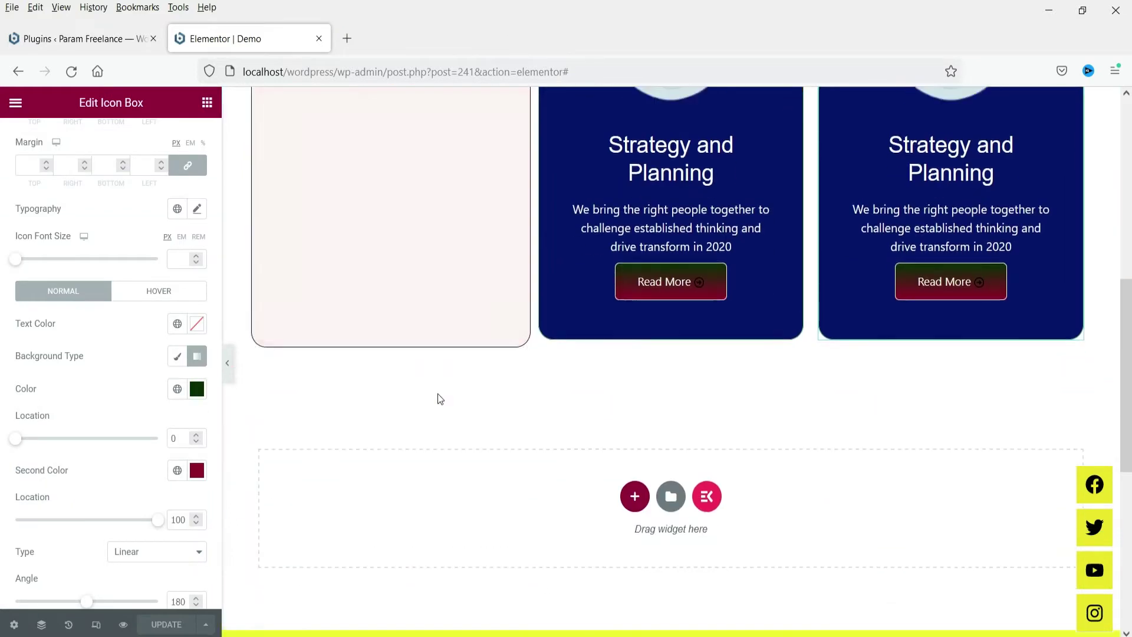
scroll(438, 396, "up", 4)
scroll(444, 282, "down", 5)
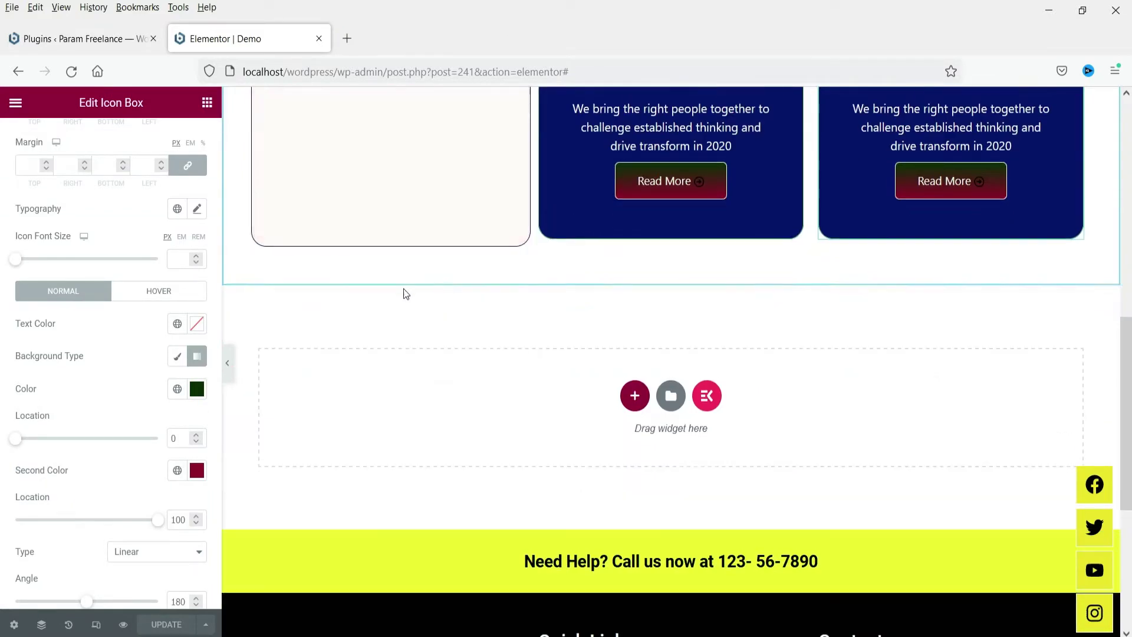
left_click(633, 395)
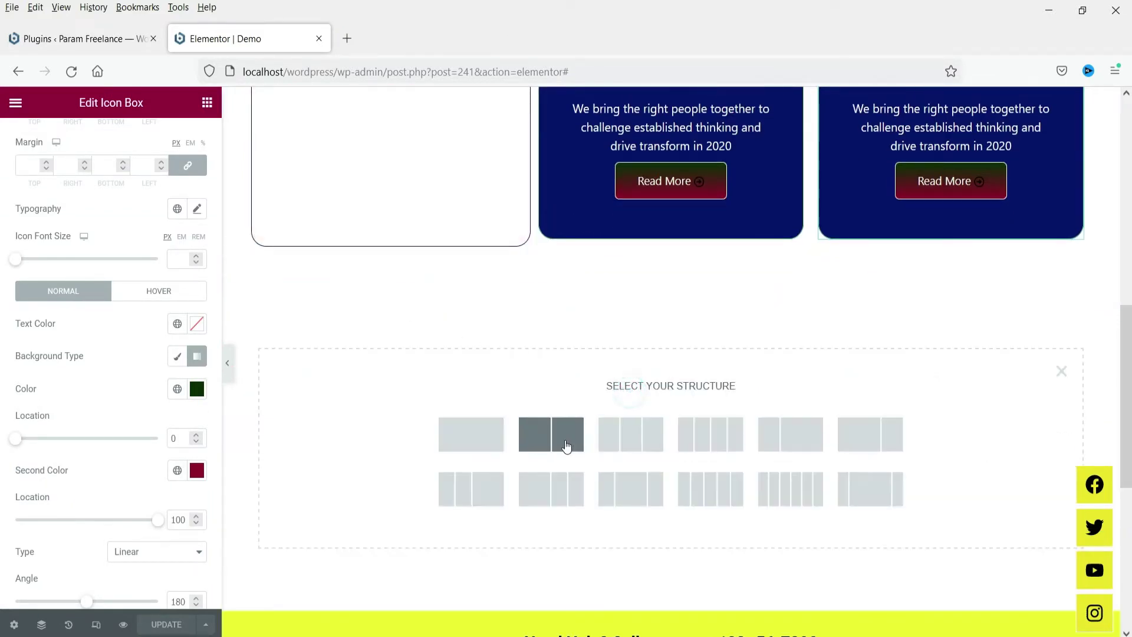
left_click(633, 436)
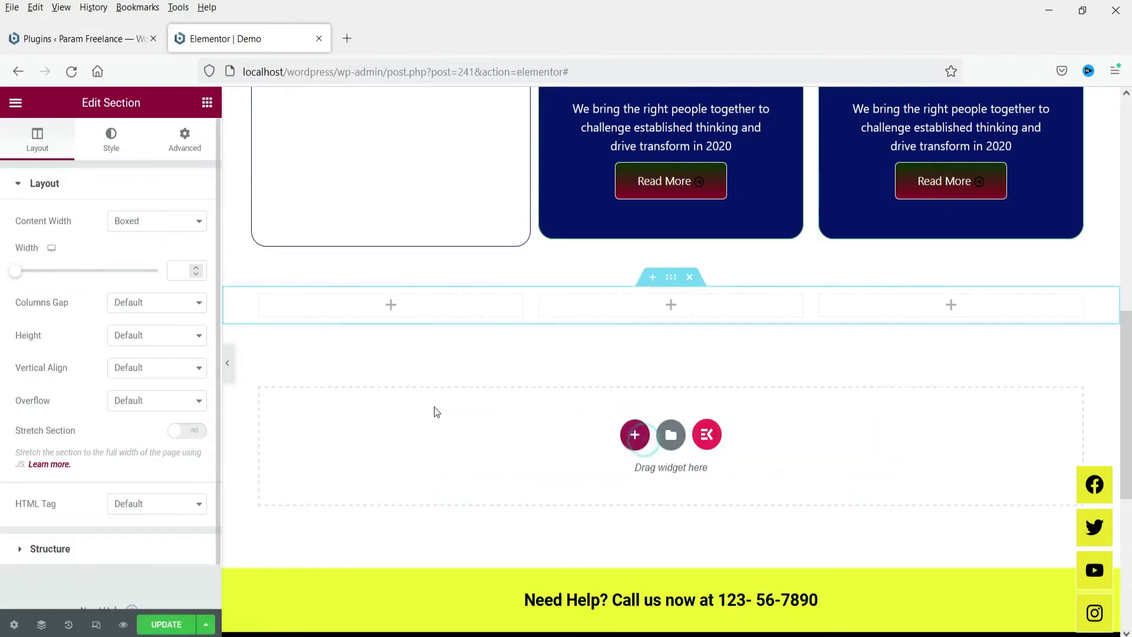
- Copy the Awards column into the new three-column section and delete the extra empty column beside the pasted copy
scroll(460, 307, "up", 4)
scroll(488, 211, "up", 3)
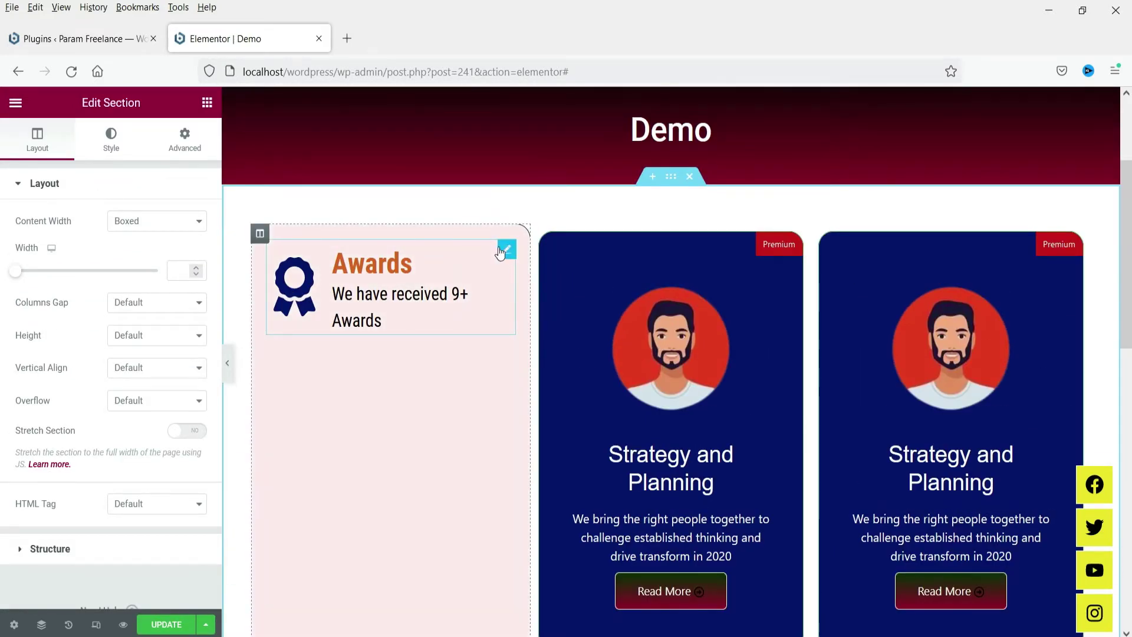
scroll(500, 253, "down", 3)
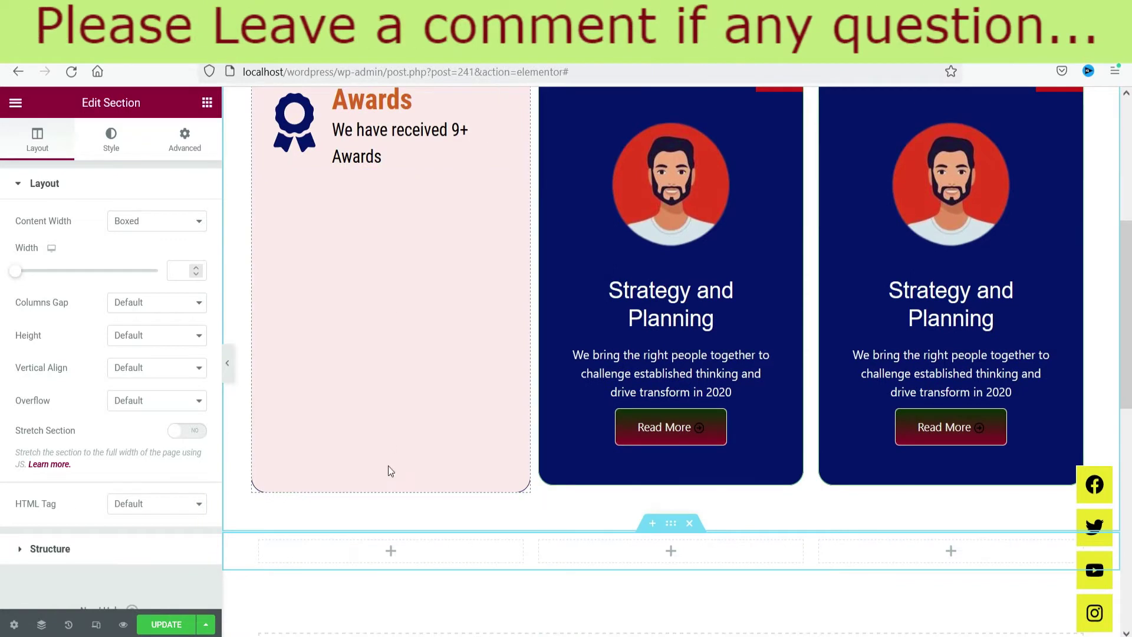
scroll(366, 436, "up", 3)
right_click(262, 236)
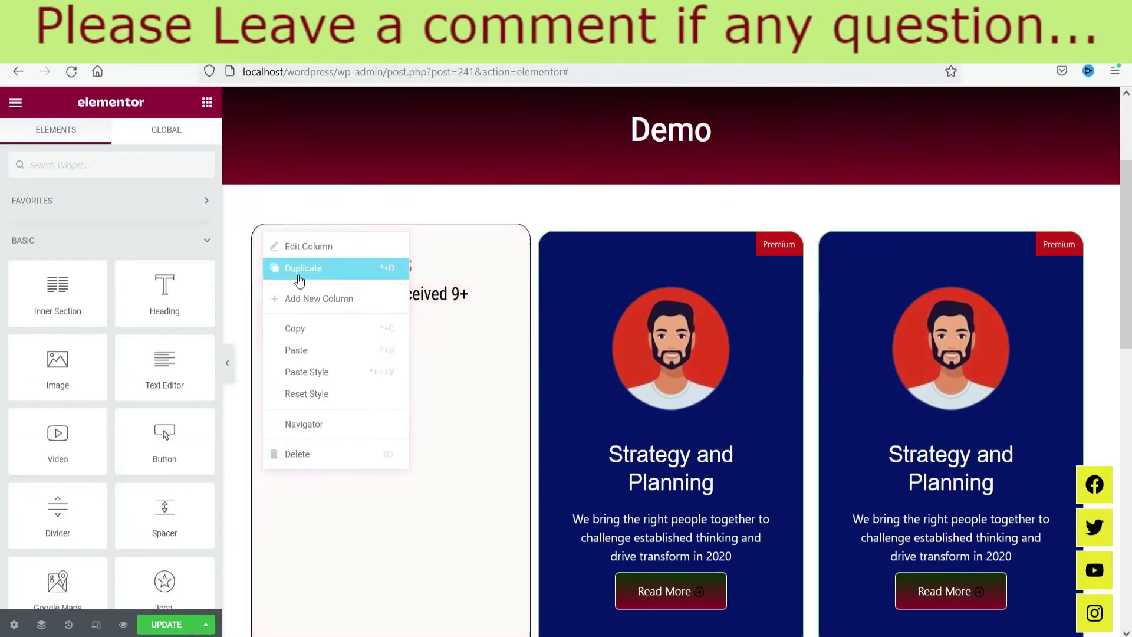
left_click(324, 328)
scroll(394, 407, "down", 7)
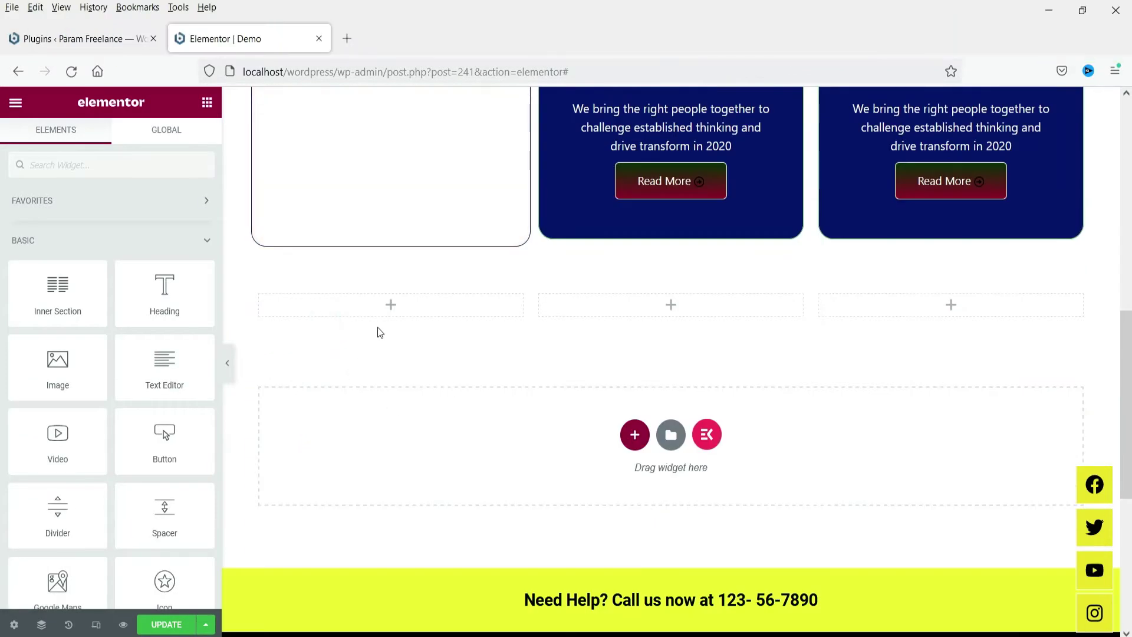
right_click(363, 303)
left_click(437, 416)
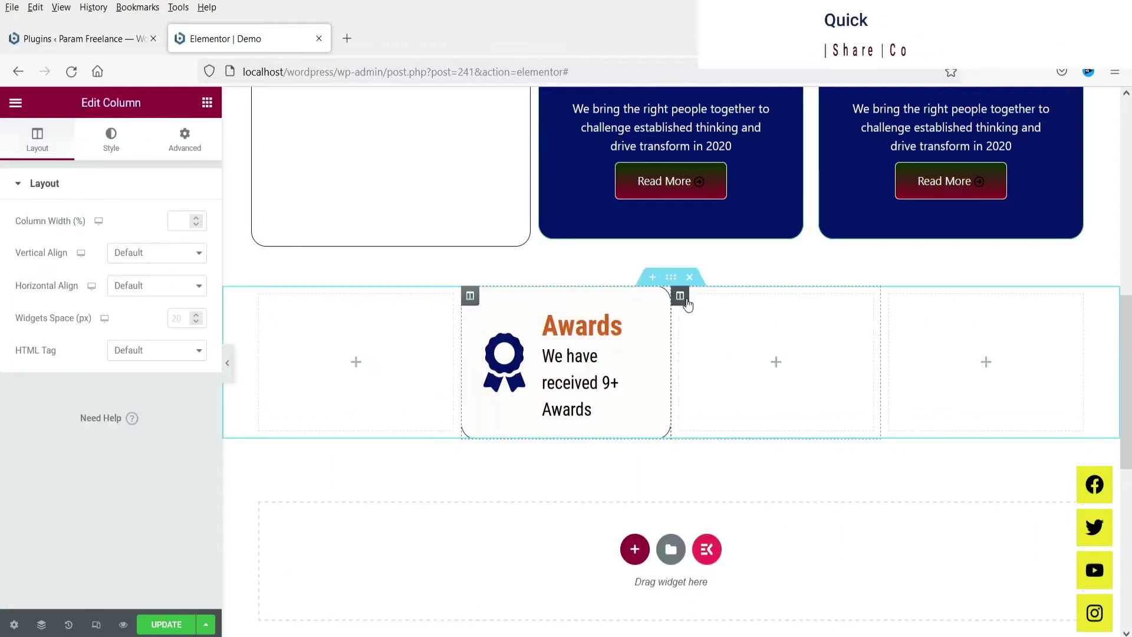
key("Delete")
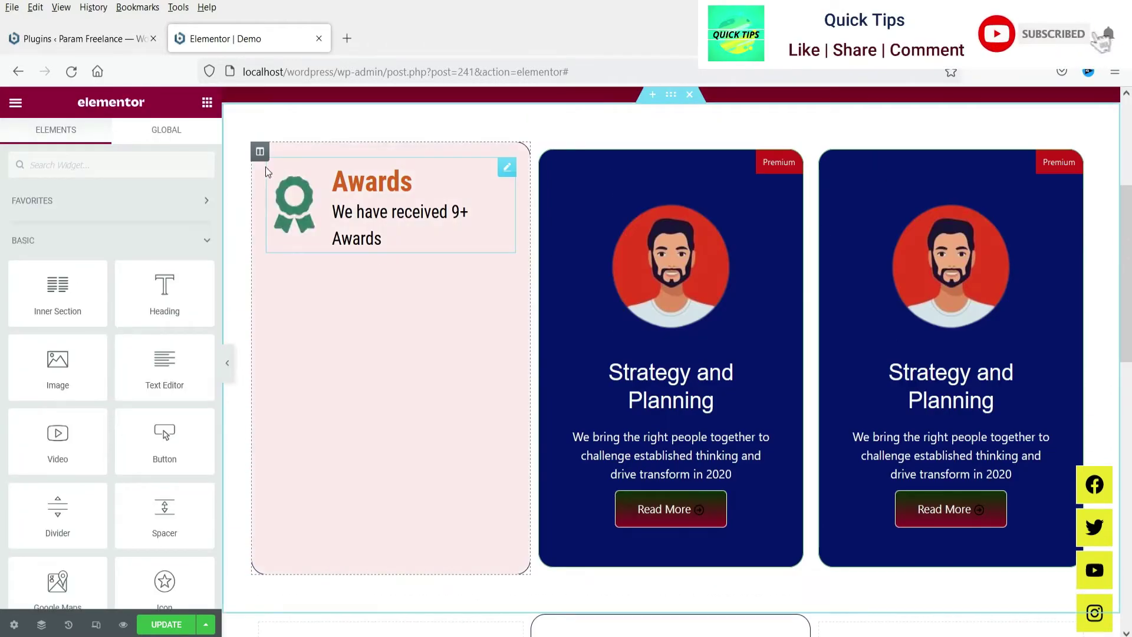
- Delete the original Awards icon box from the first column of the upper section
right_click(505, 173)
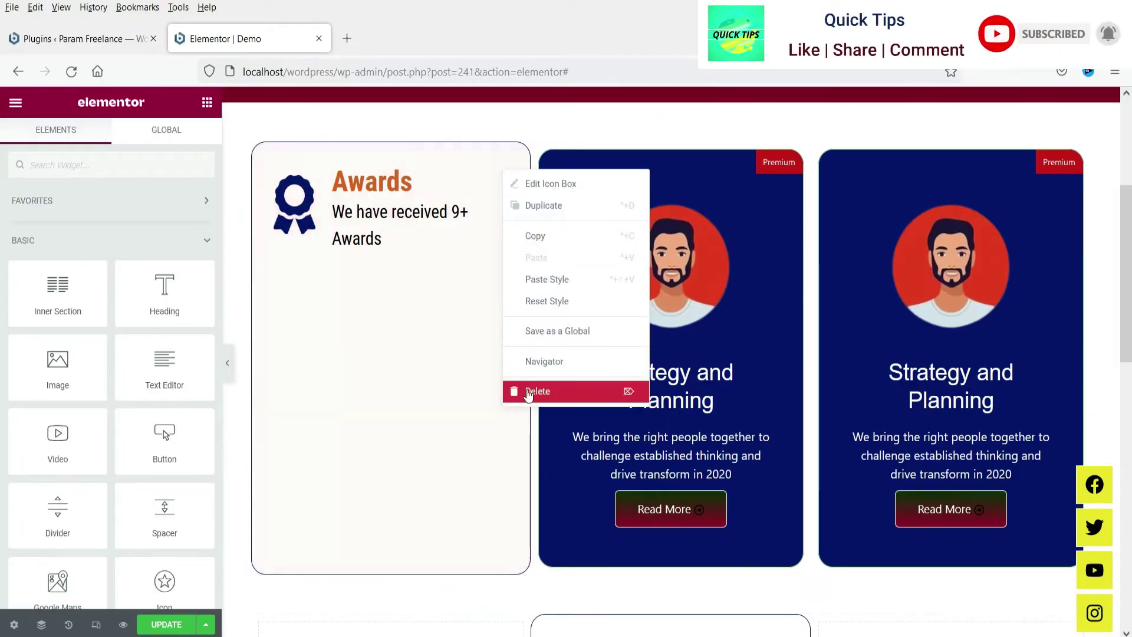
left_click(523, 390)
scroll(677, 523, "down", 3)
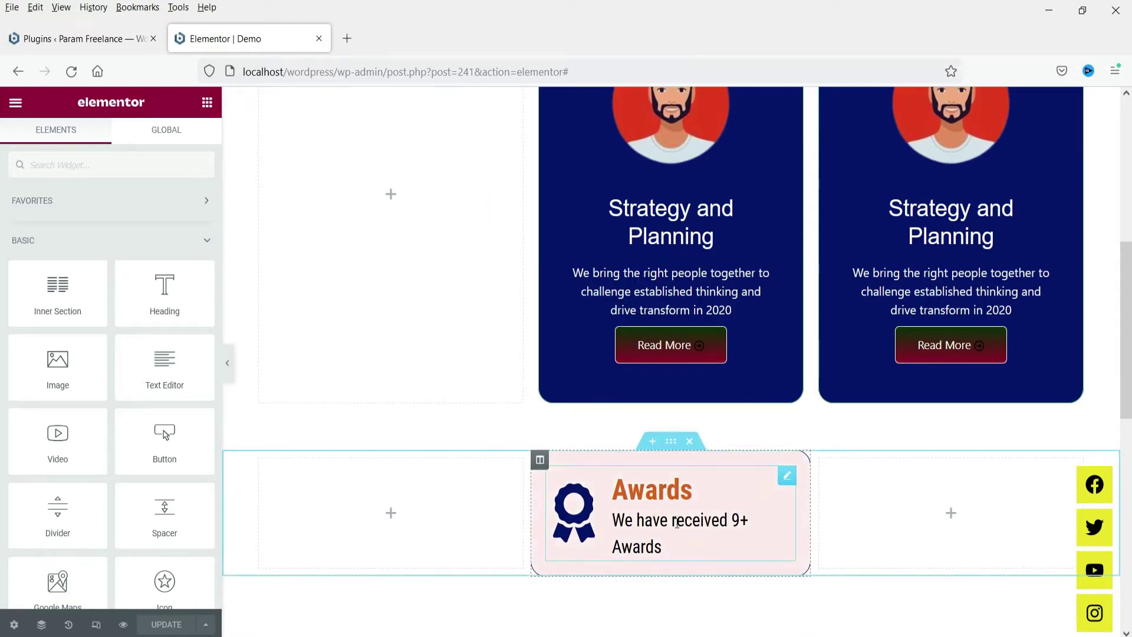
scroll(665, 520, "up", 4)
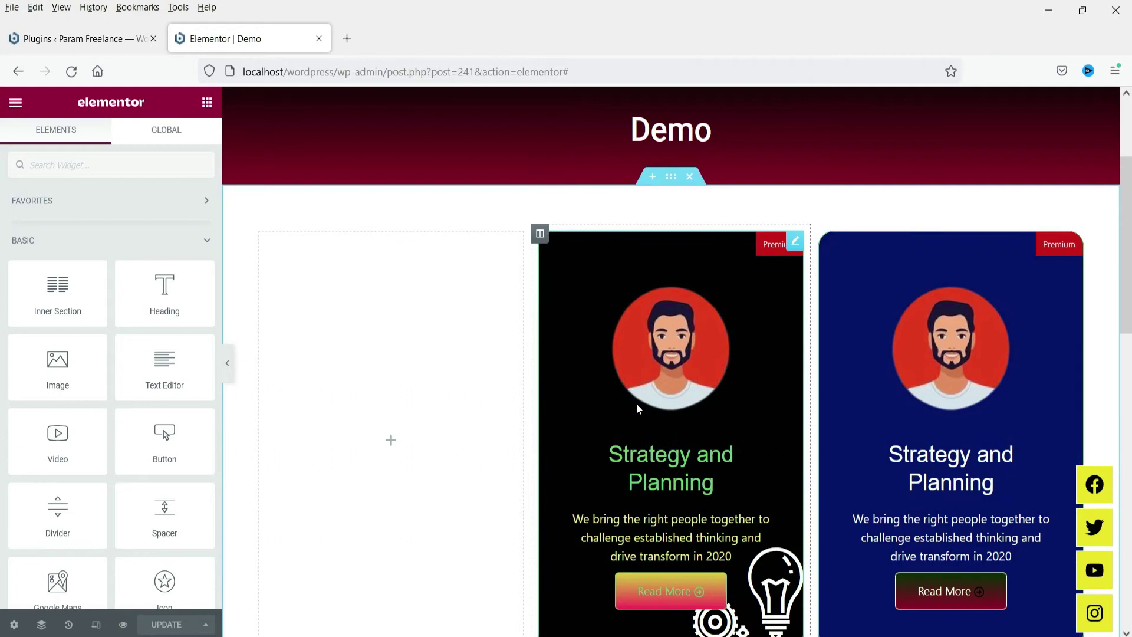
scroll(3, 341, "down", 3)
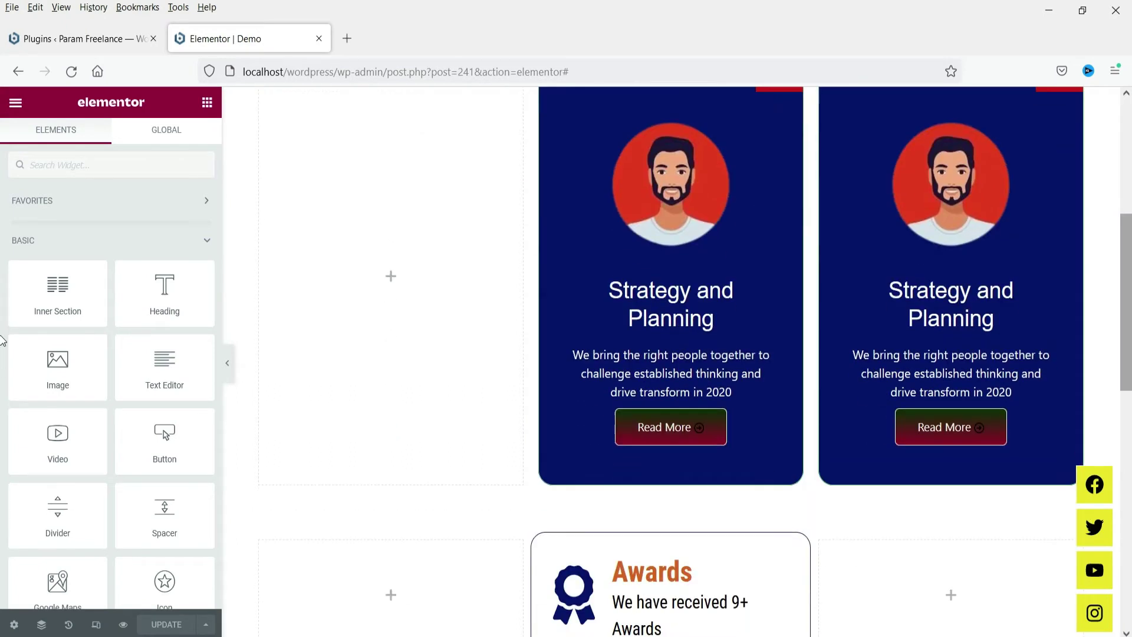
scroll(2, 341, "up", 1)
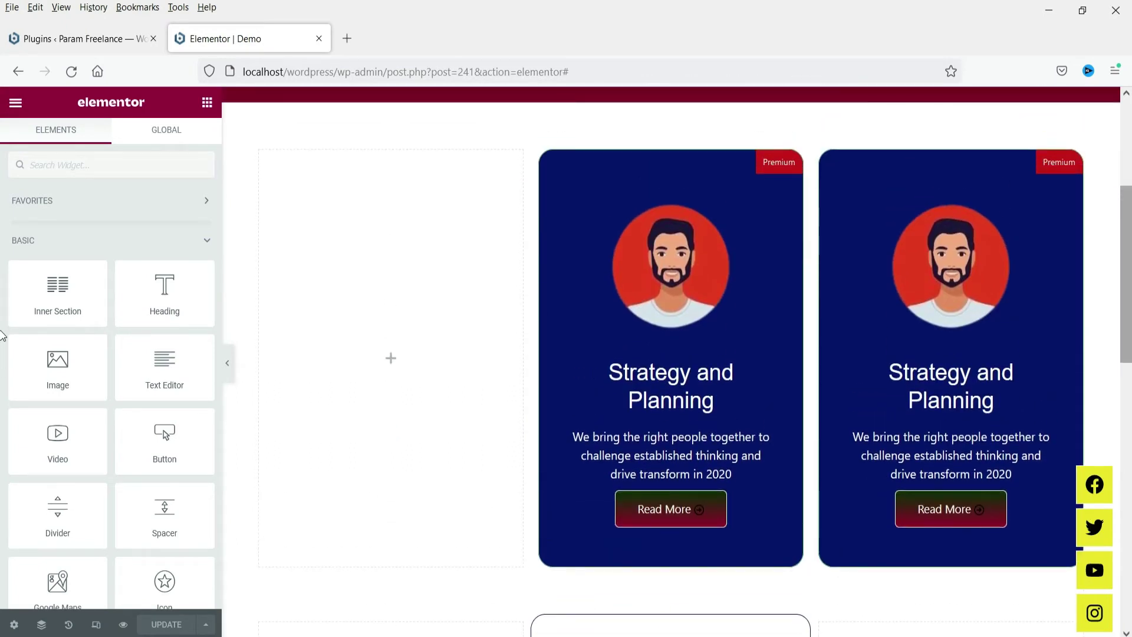